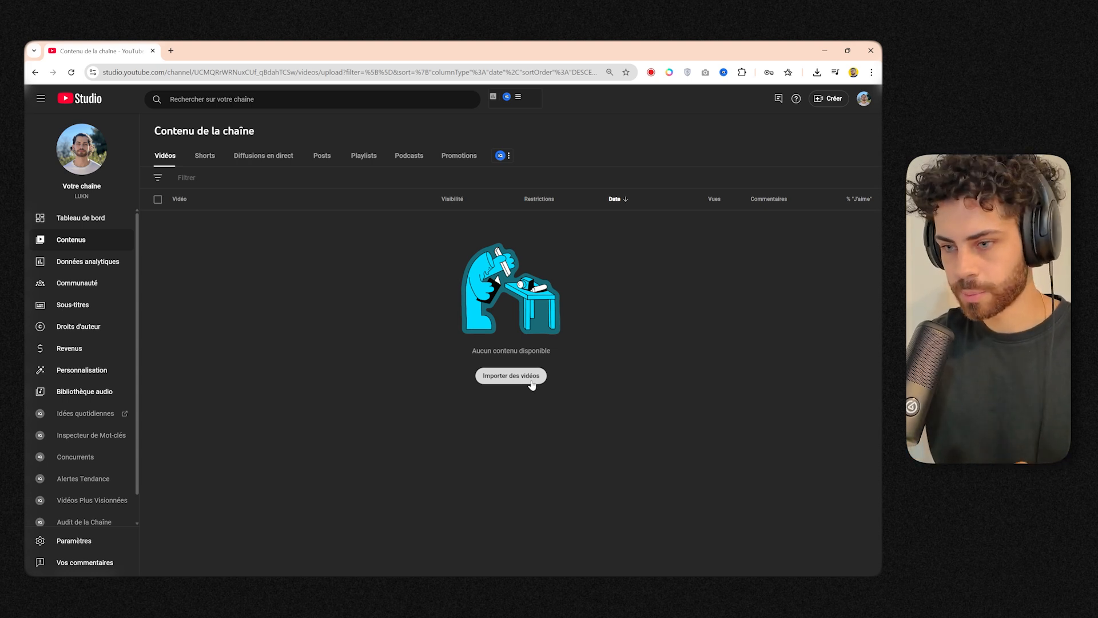
Upload the Trap Nation GLOW Template video and clear its default title.
{"action": "left_click", "coordinate": [531, 382]}
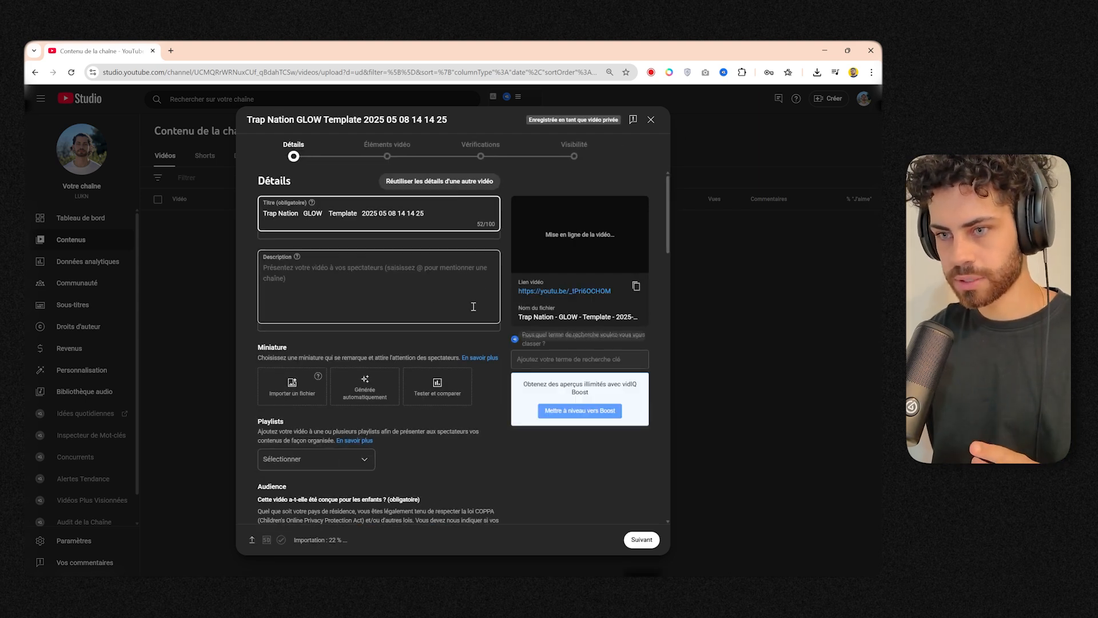
{"action": "triple_click", "coordinate": [349, 215]}
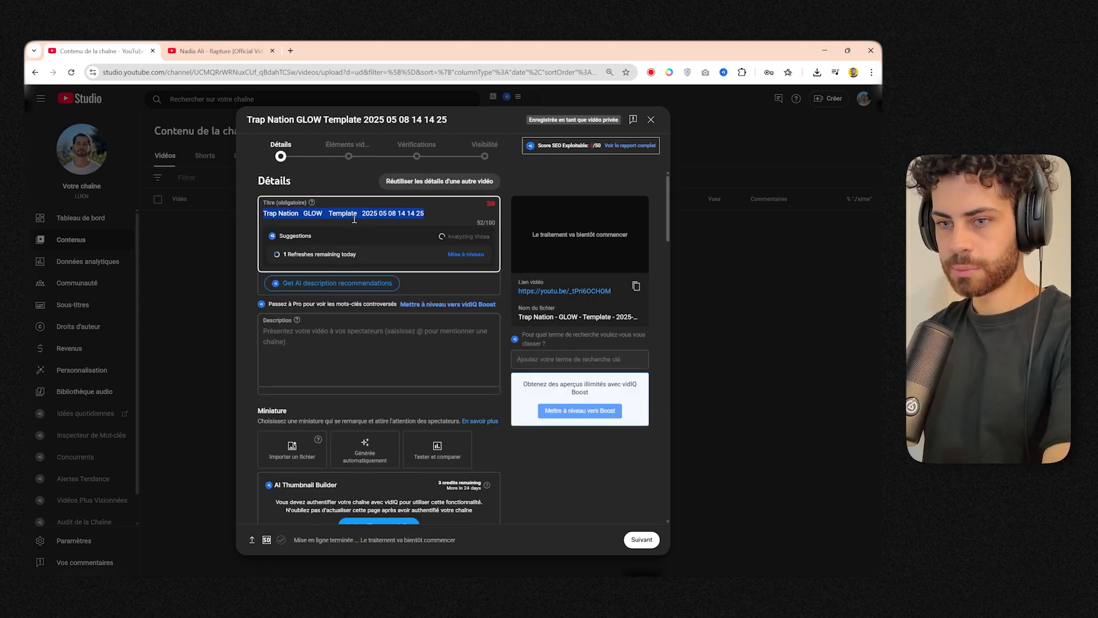
{"action": "key", "text": "BackSpace"}
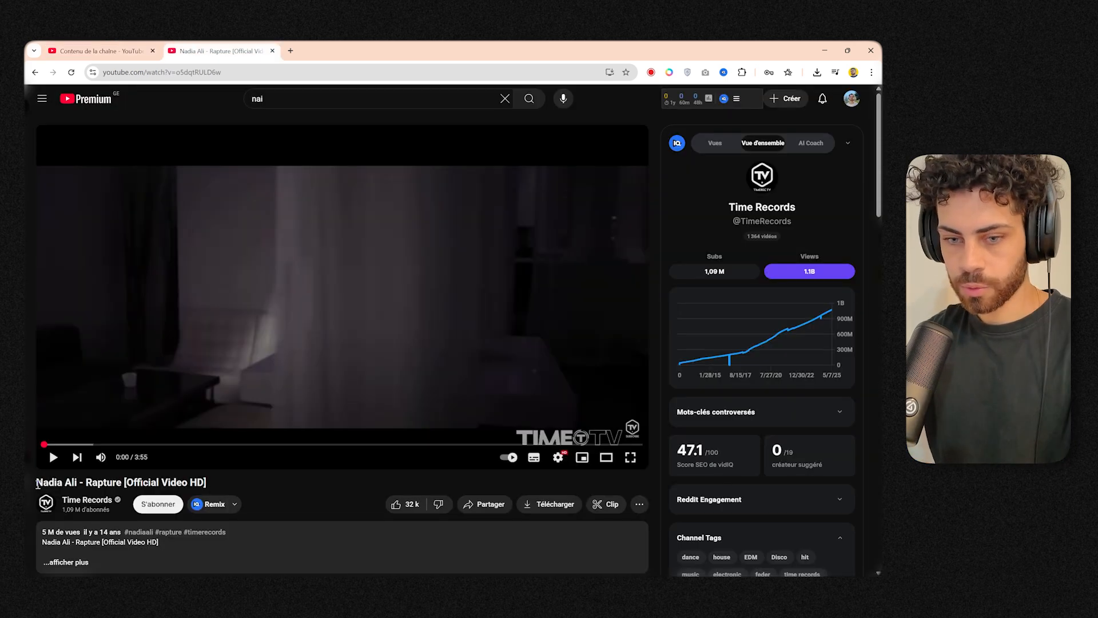
Copy "Nadia Ali - Rapture" from the official video's title and paste it as the title of the uploaded video.
{"action": "left_click_drag", "start_coordinate": [37, 482], "coordinate": [121, 481]}
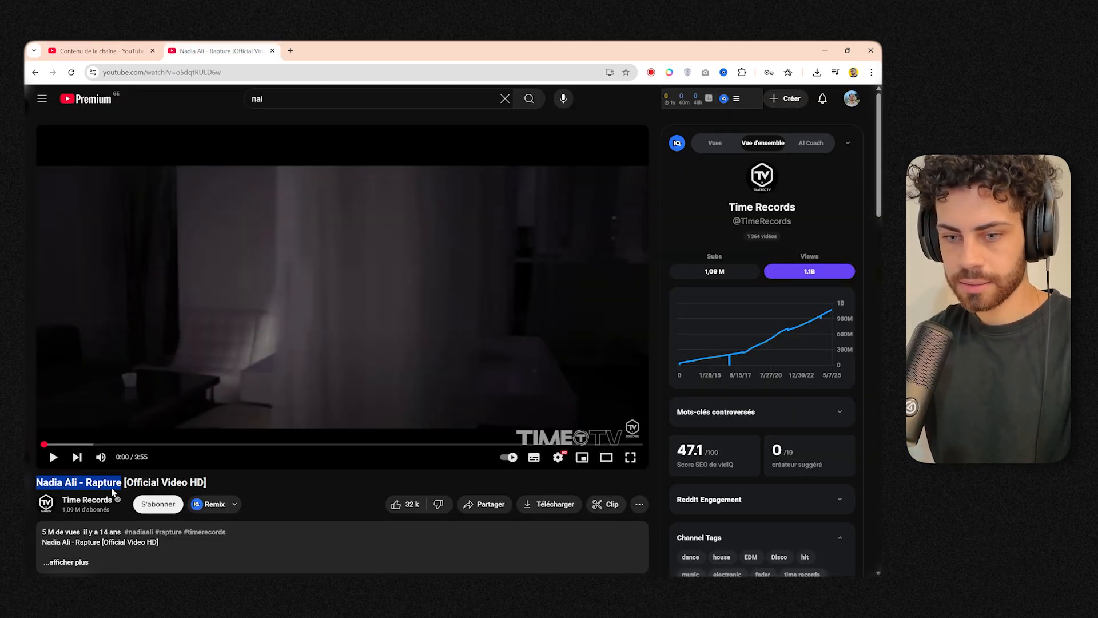
{"action": "left_click", "coordinate": [114, 492]}
{"action": "left_click", "coordinate": [118, 50]}
{"action": "type", "text": "Nadia Ali - Rapture ("}
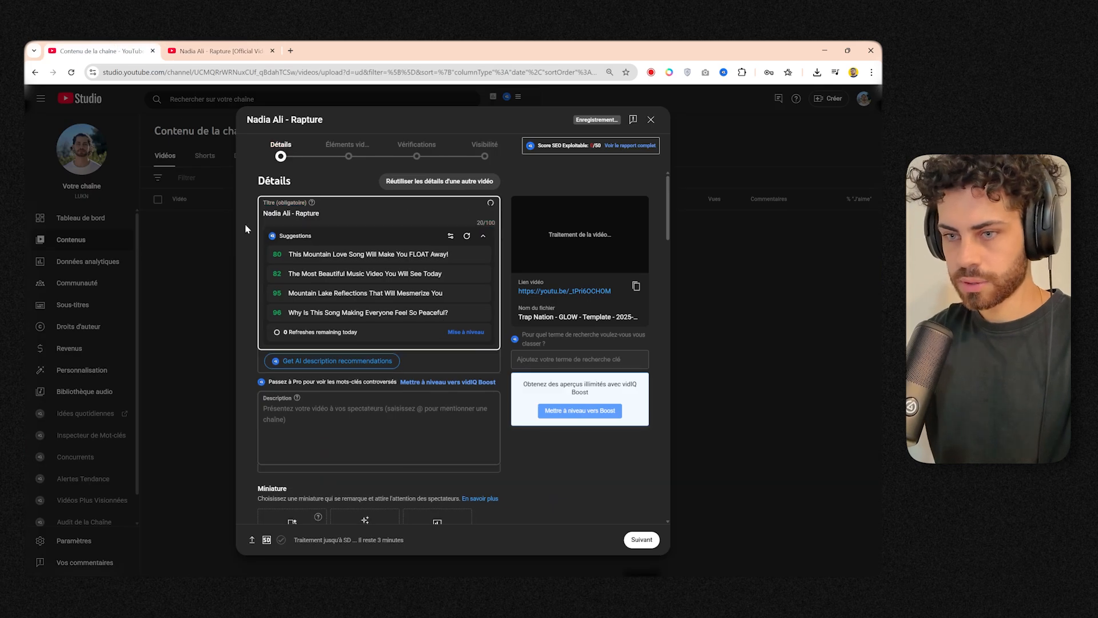
Append "(LUKN remix)" to the video title.
{"action": "key", "text": "BackSpace"}
{"action": "type", "text": "["}
{"action": "key", "text": "BackSpace"}
{"action": "type", "text": "("}
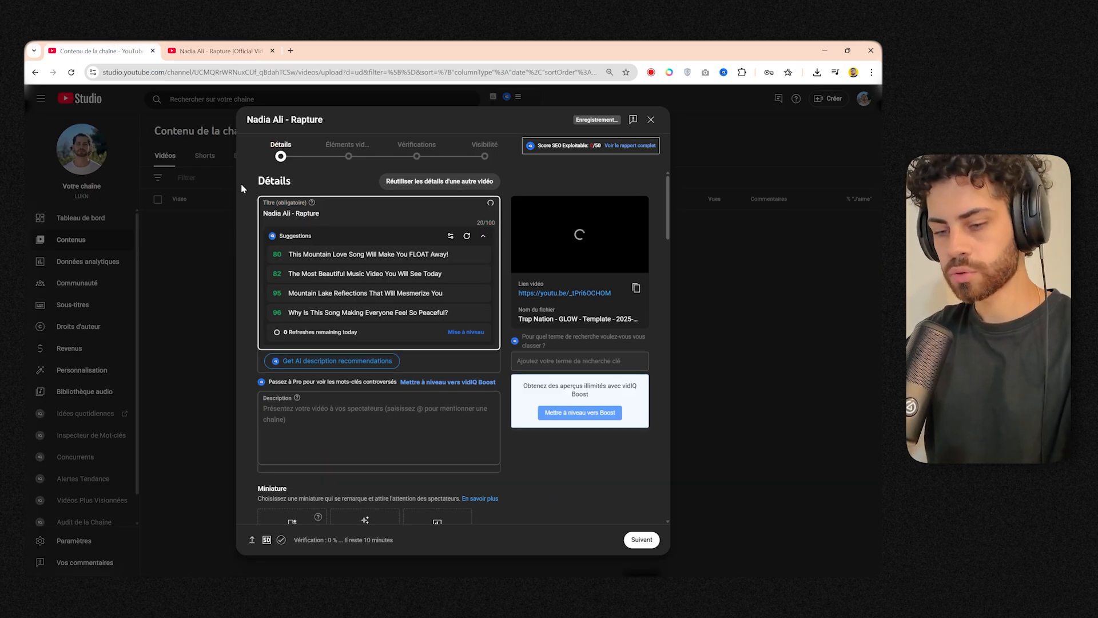
{"action": "type", "text": "LUKN"}
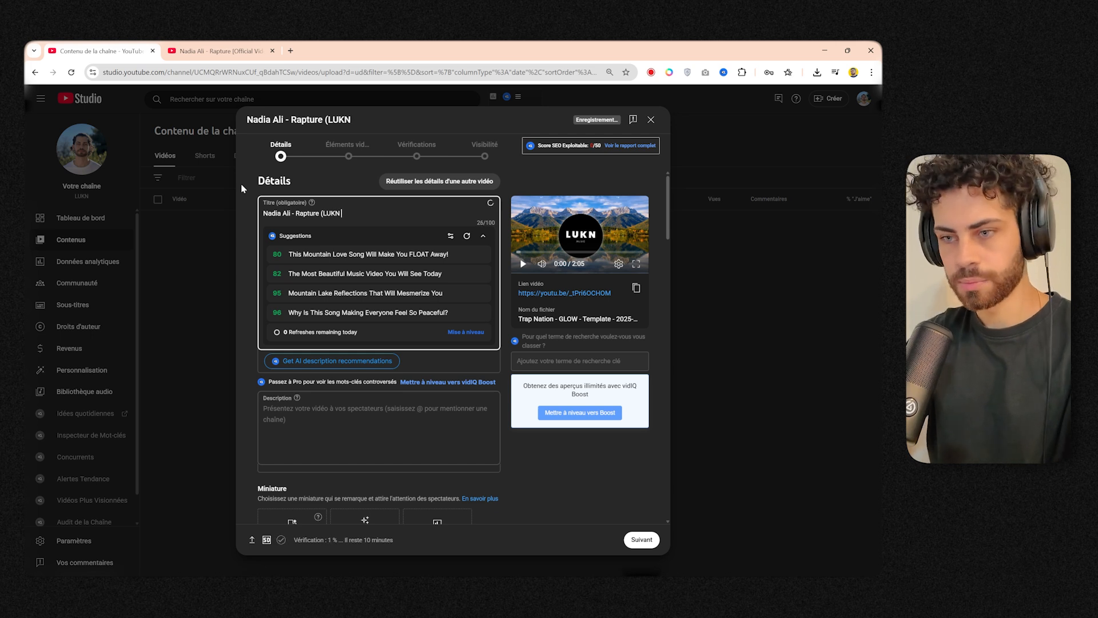
{"action": "type", "text": " remix)"}
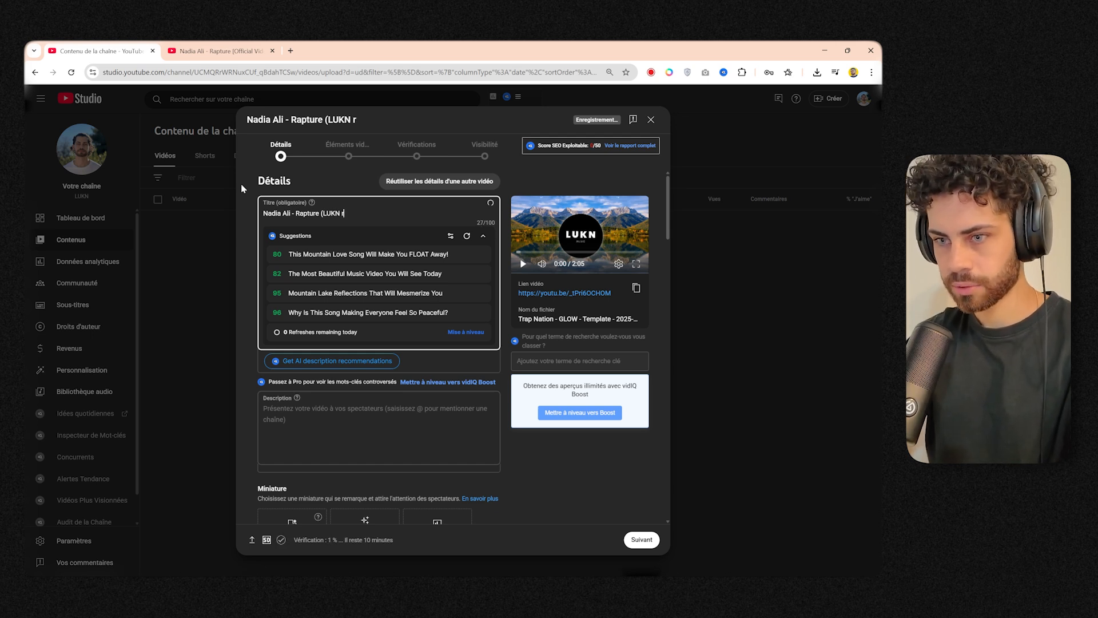
{"action": "left_click", "coordinate": [336, 179]}
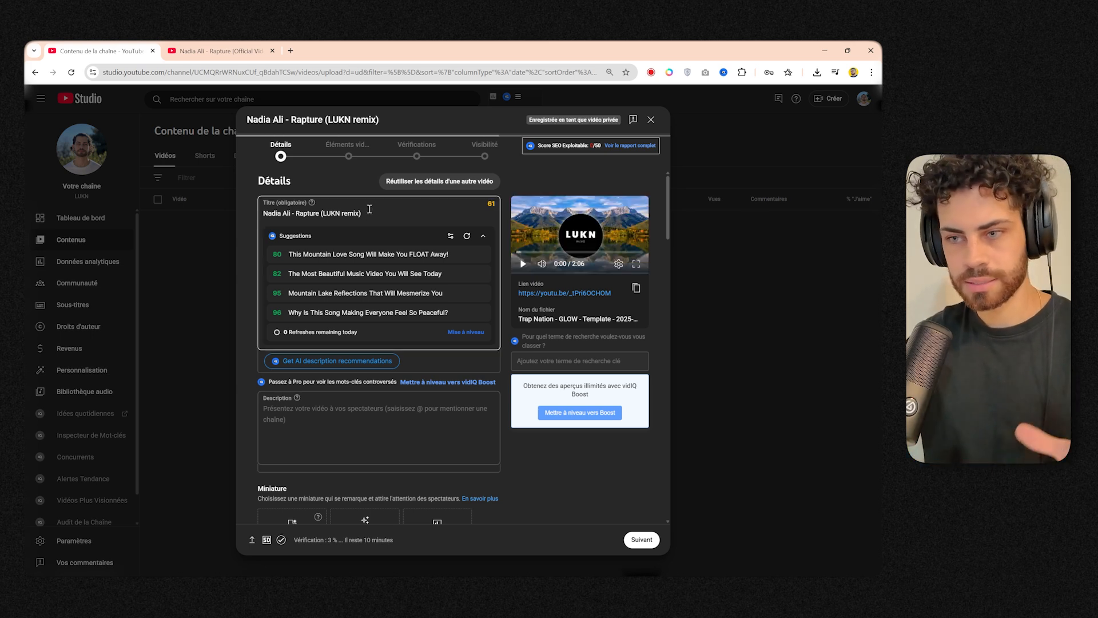
{"action": "left_click_drag", "start_coordinate": [363, 213], "coordinate": [251, 213]}
{"action": "left_click", "coordinate": [309, 213]}
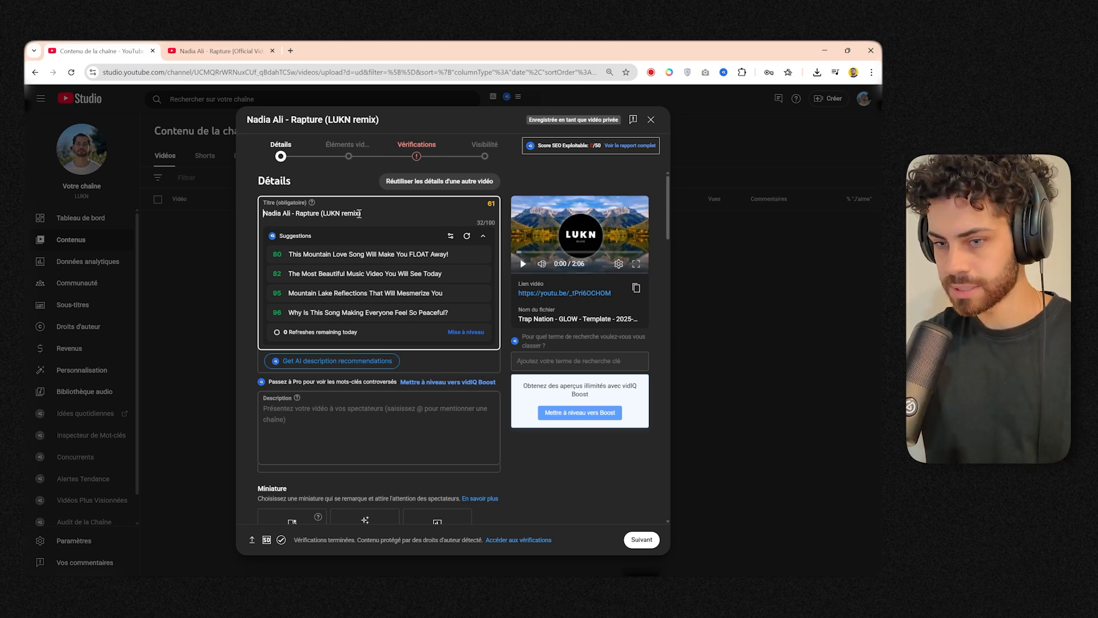
Open Zusebi's Stereo Love remix from the channel's videos and expand its description as a reference.
{"action": "scroll", "coordinate": [446, 292], "scroll_direction": "down", "scroll_amount": 3}
{"action": "left_click", "coordinate": [446, 292]}
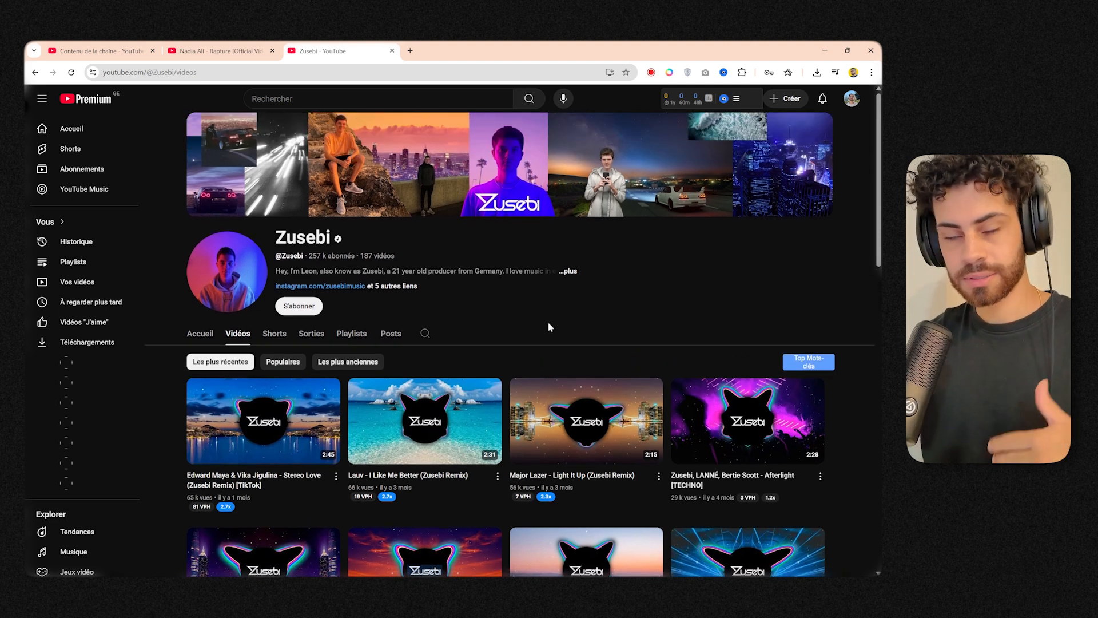
{"action": "left_click", "coordinate": [241, 421]}
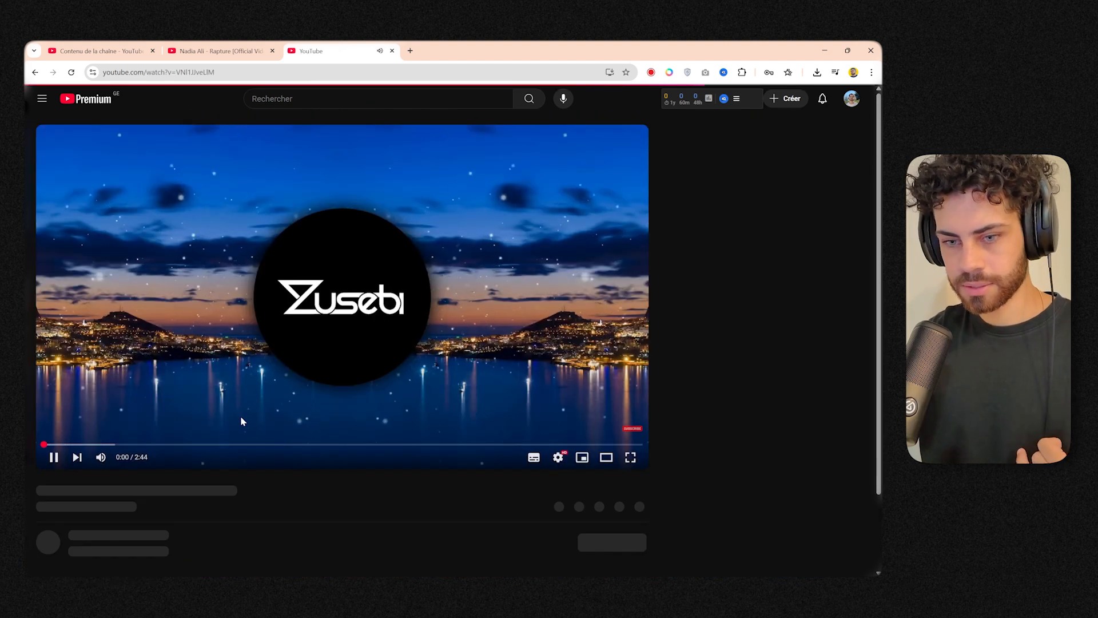
{"action": "scroll", "coordinate": [266, 417], "scroll_direction": "down", "scroll_amount": 3}
{"action": "left_click", "coordinate": [265, 416]}
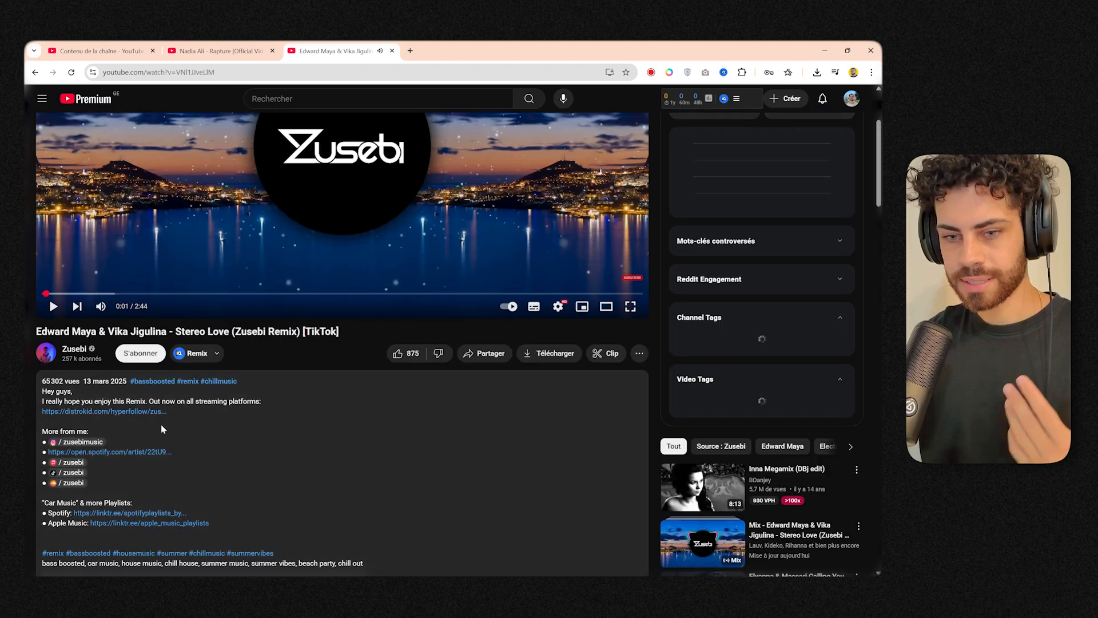
{"action": "scroll", "coordinate": [160, 424], "scroll_direction": "down", "scroll_amount": 1}
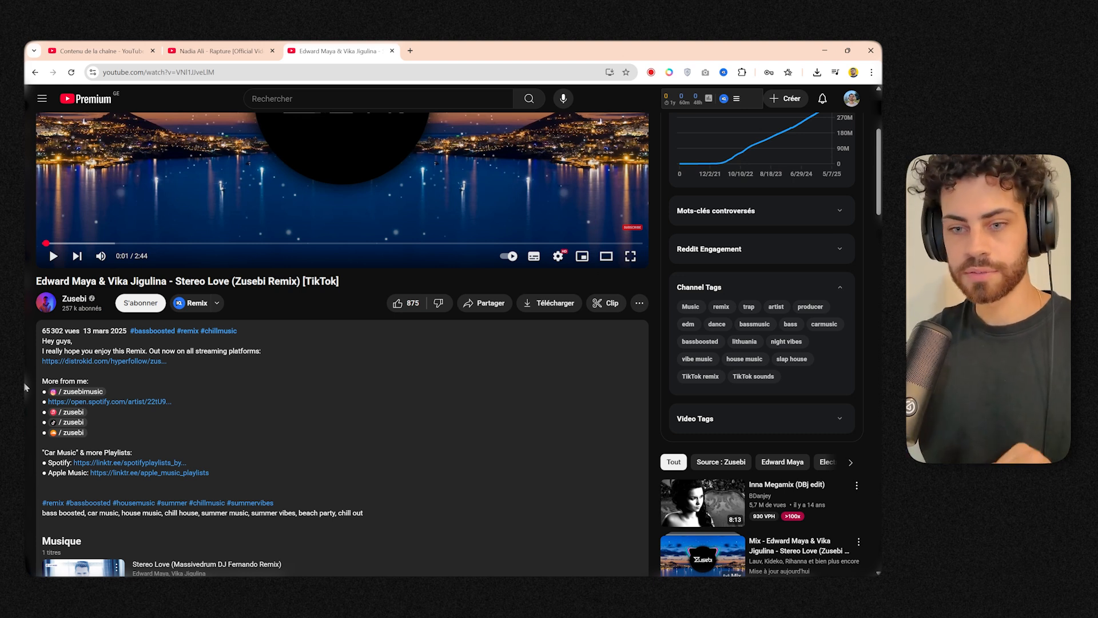
Copy the greeting "Hey guys, I really hope you enjoy this Remix" into the video description and join it onto one line.
{"action": "left_click_drag", "start_coordinate": [42, 341], "coordinate": [266, 354]}
{"action": "left_click", "coordinate": [162, 355]}
{"action": "left_click_drag", "start_coordinate": [147, 351], "coordinate": [44, 343]}
{"action": "key", "text": "ctrl+c"}
{"action": "left_click", "coordinate": [309, 370]}
{"action": "left_click", "coordinate": [114, 48]}
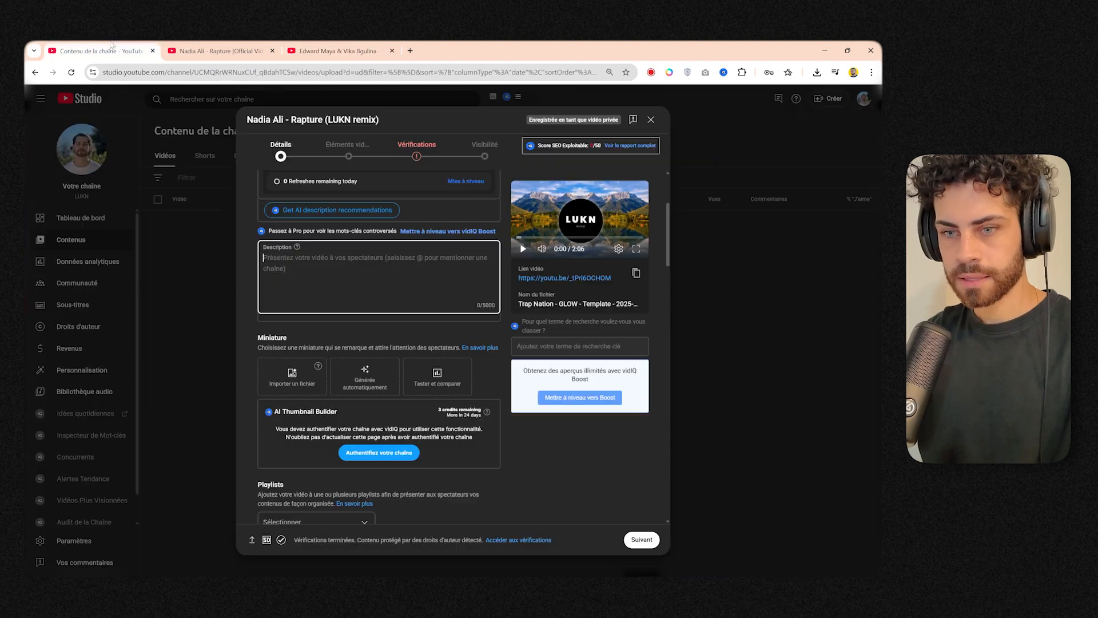
{"action": "left_click", "coordinate": [314, 255]}
{"action": "key", "text": "ctrl+v"}
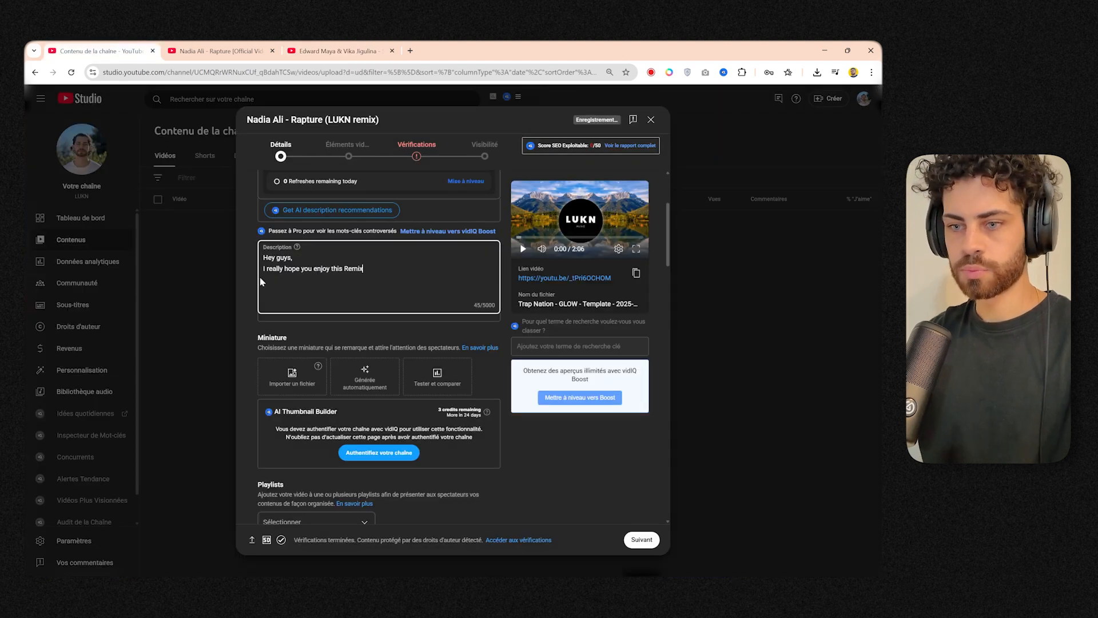
{"action": "key", "text": "BackSpace"}
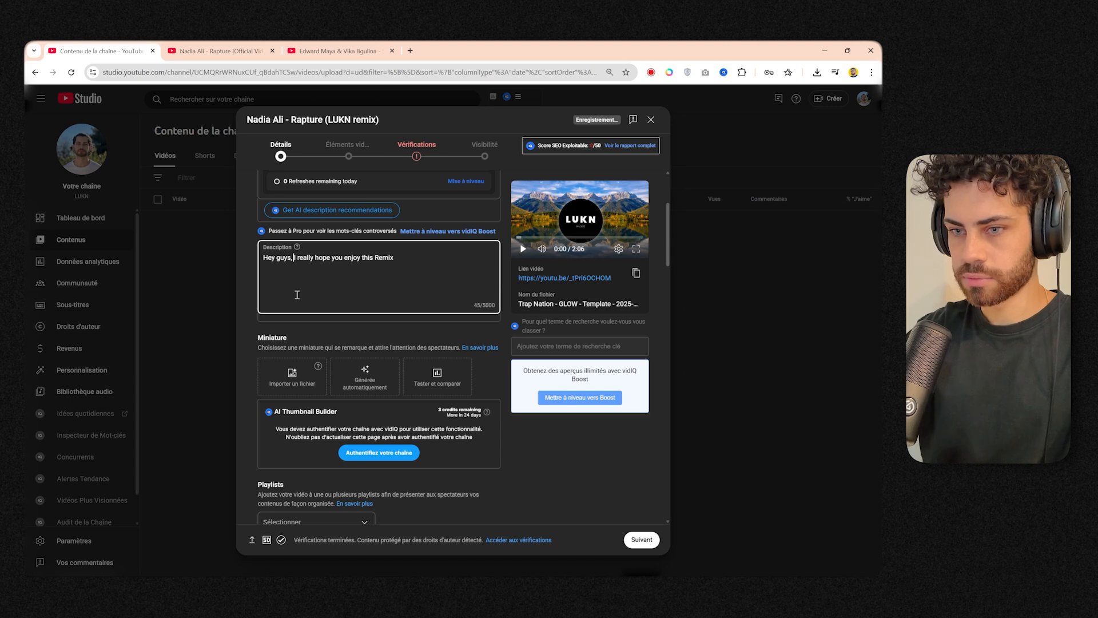
{"action": "left_click", "coordinate": [421, 258]}
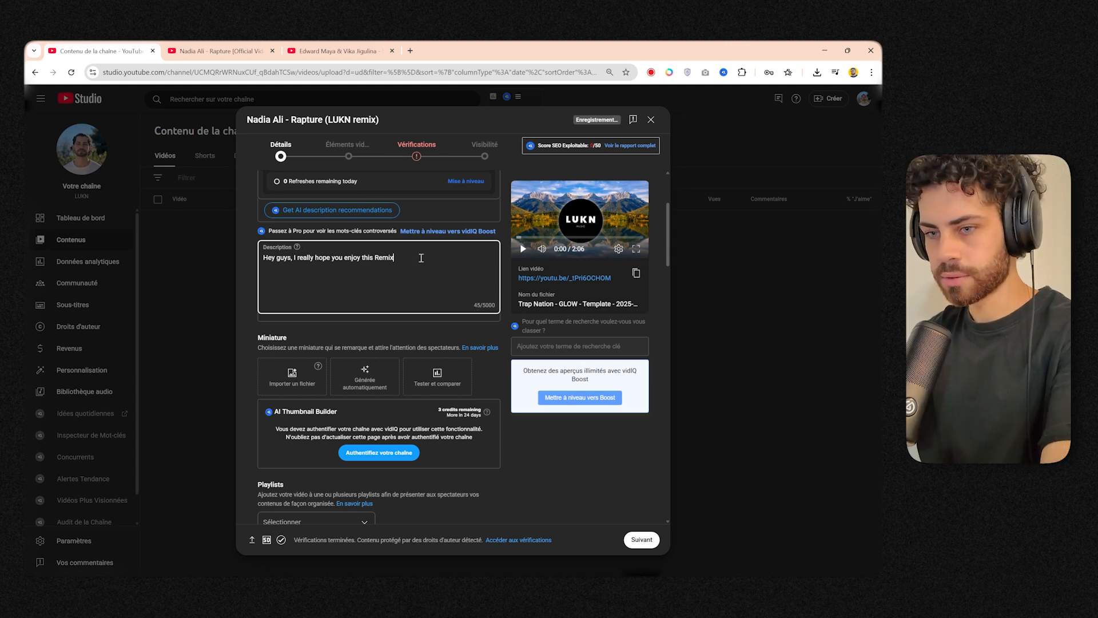
Copy the "More from me:" section with its links from the Zusebi video and paste it below the greeting.
{"action": "key", "text": "ctrl+shift+Tab"}
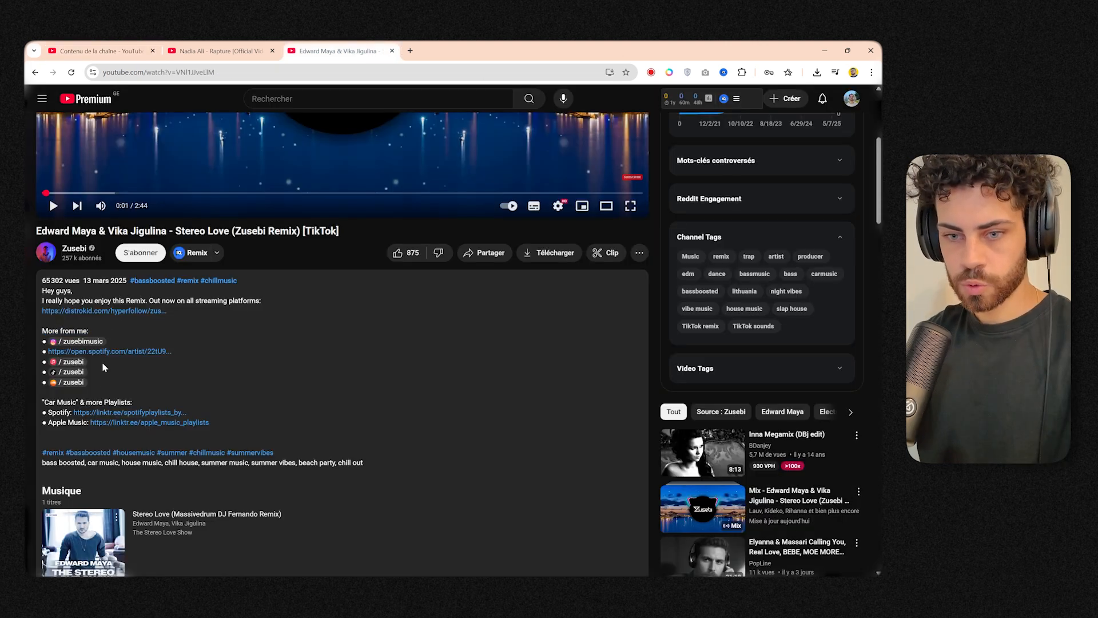
{"action": "left_click_drag", "start_coordinate": [95, 382], "coordinate": [39, 338]}
{"action": "key", "text": "ctrl+c"}
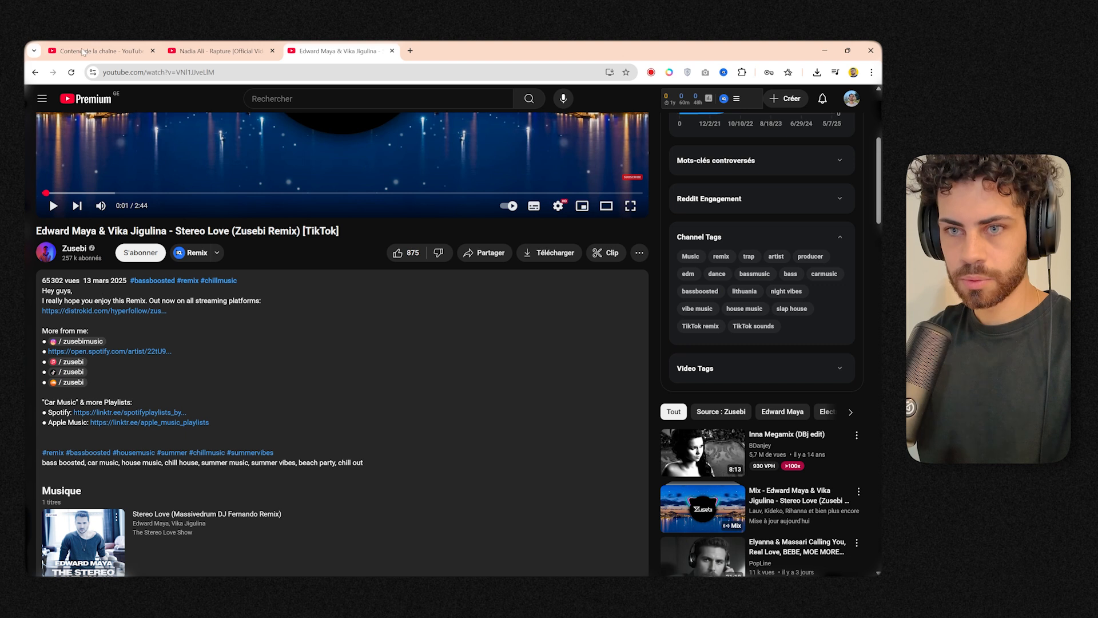
{"action": "key", "text": "ctrl+Tab"}
{"action": "key", "text": "ctrl+v"}
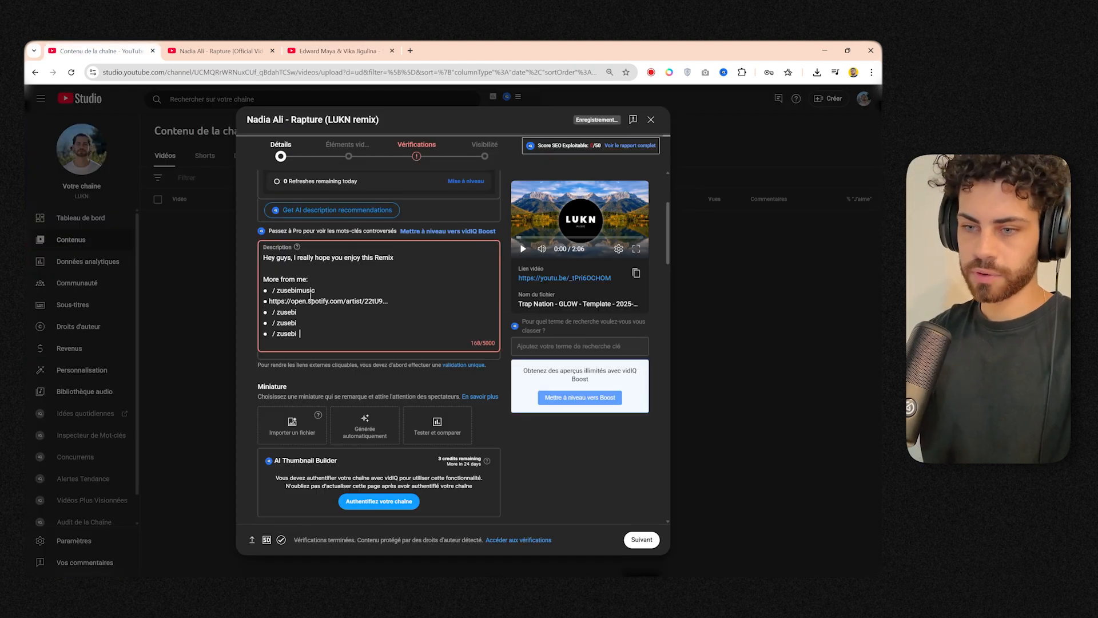
Change the section heading to "More from LUKN :" and remove the Spotify and Zusebi entries beneath it.
{"action": "triple_click", "coordinate": [297, 302]}
{"action": "key", "text": "BackSpace"}
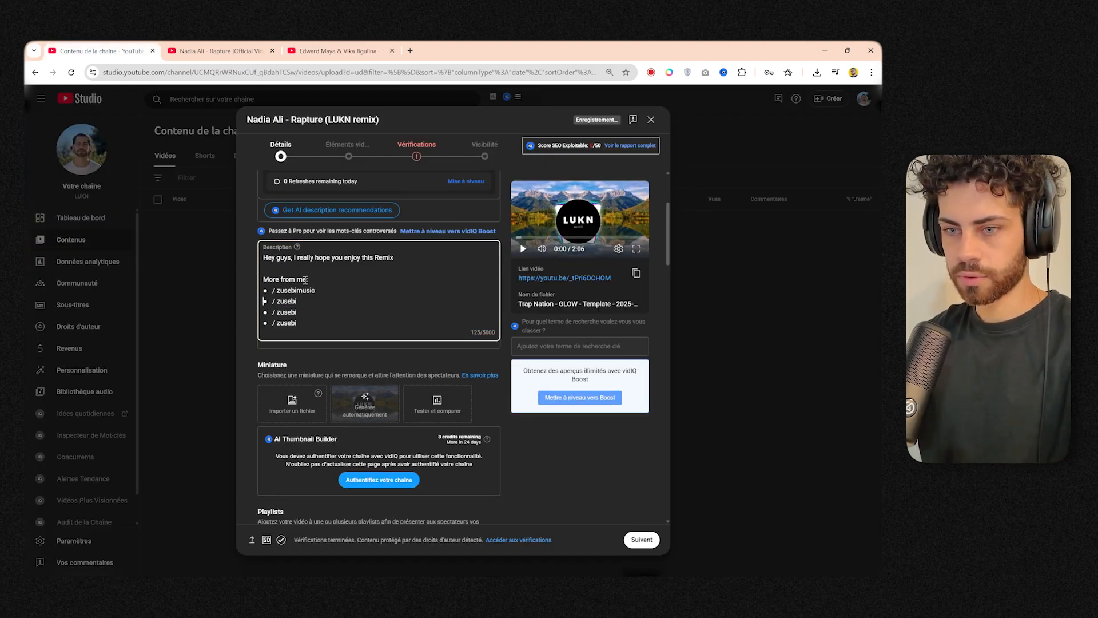
{"action": "left_click_drag", "start_coordinate": [297, 280], "coordinate": [309, 281]}
{"action": "type", "text": "LUKN"}
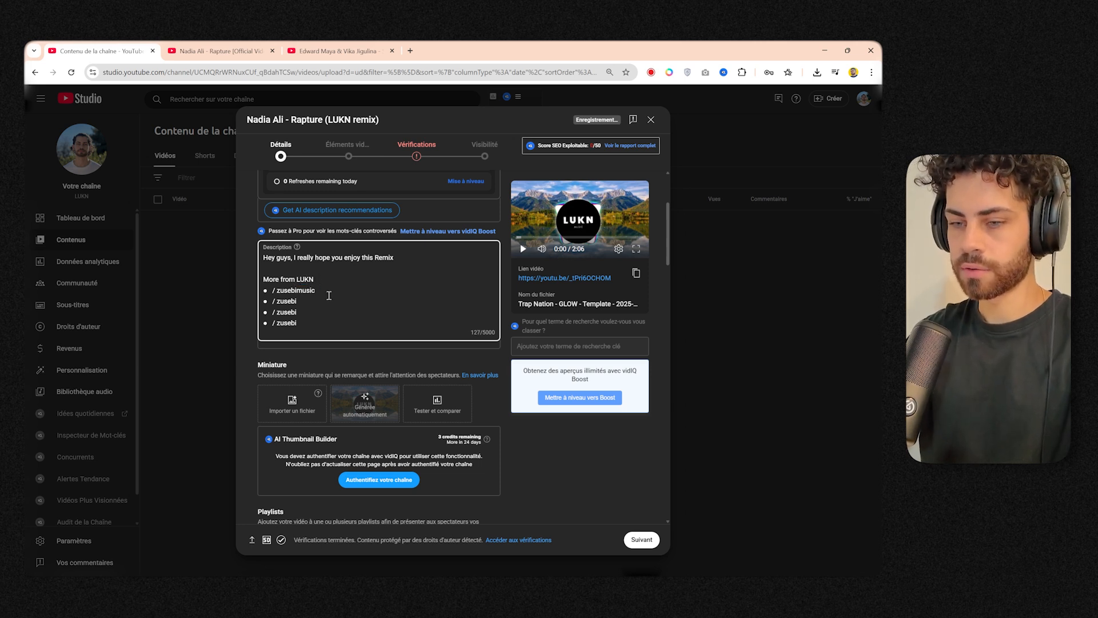
{"action": "left_click_drag", "start_coordinate": [298, 324], "coordinate": [273, 290]}
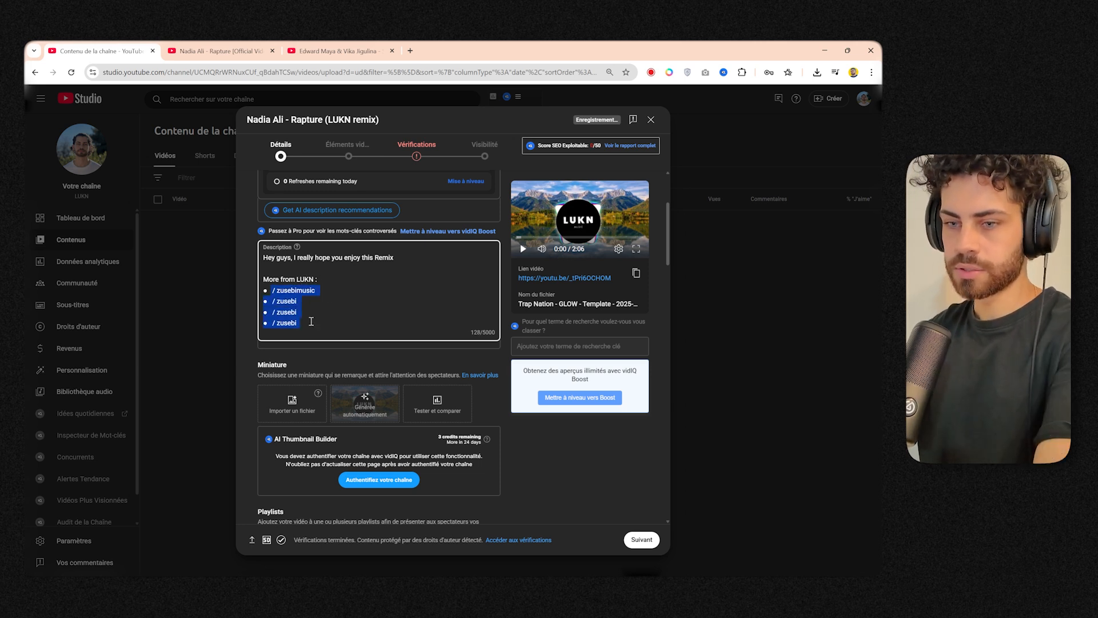
{"action": "key", "text": "BackSpace"}
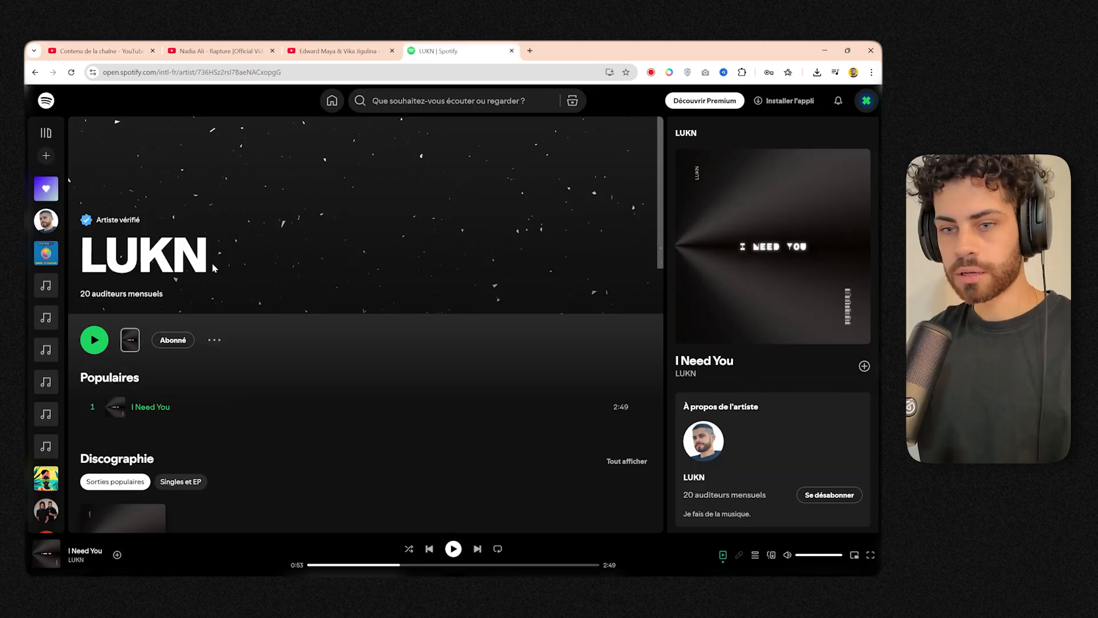
Copy the address of LUKN's Spotify artist page and paste it as the bullet under "More from LUKN :".
{"action": "left_click", "coordinate": [189, 72]}
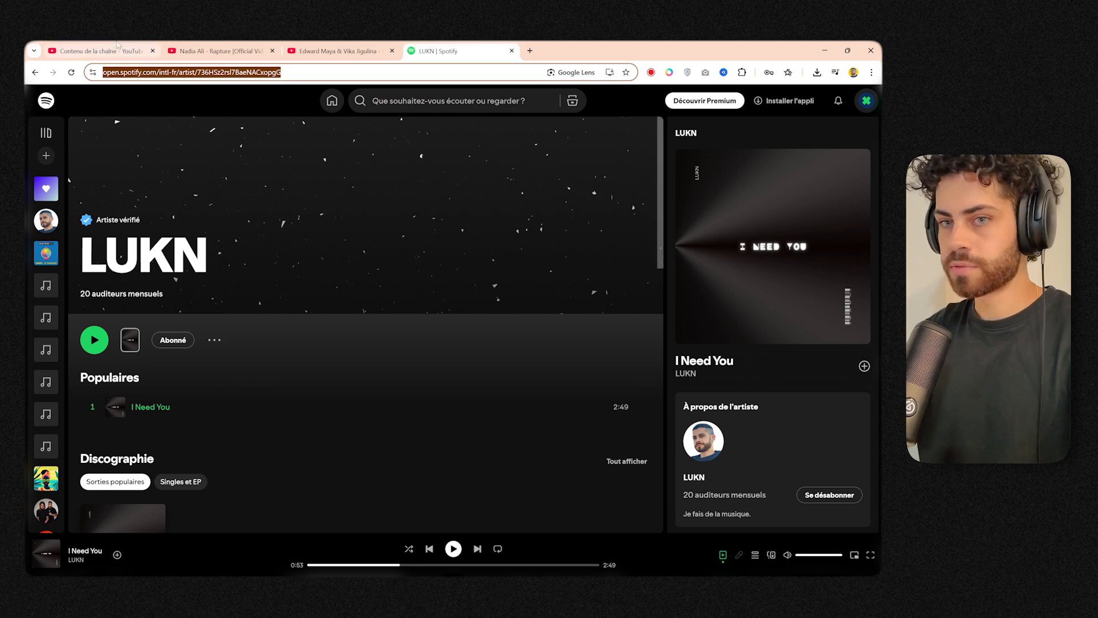
{"action": "left_click", "coordinate": [100, 51]}
{"action": "key", "text": "ctrl+v"}
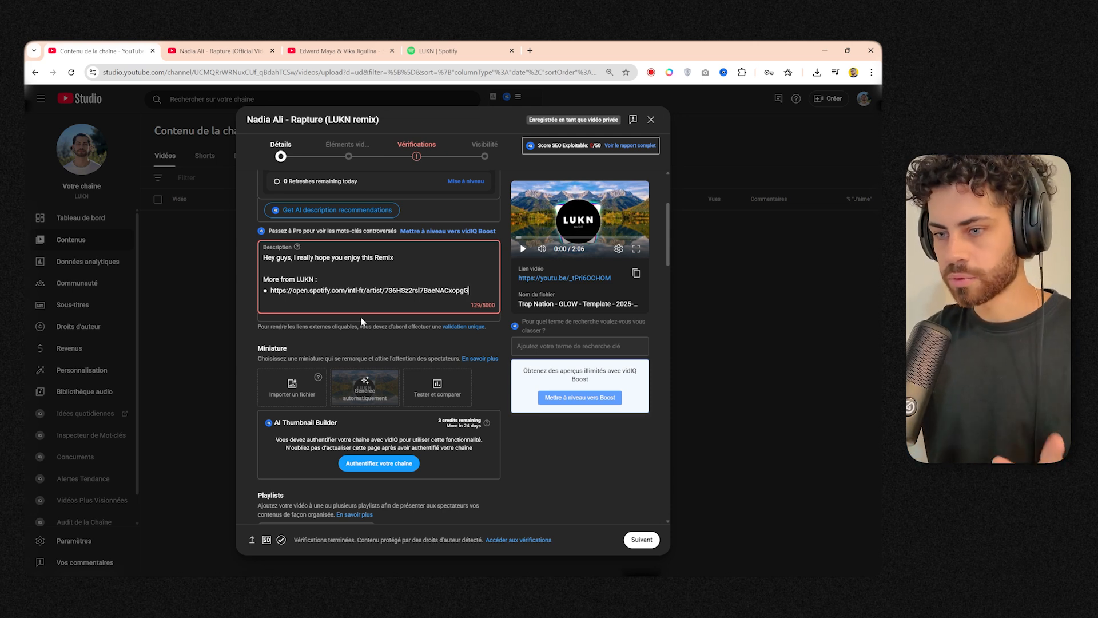
{"action": "left_click", "coordinate": [490, 336]}
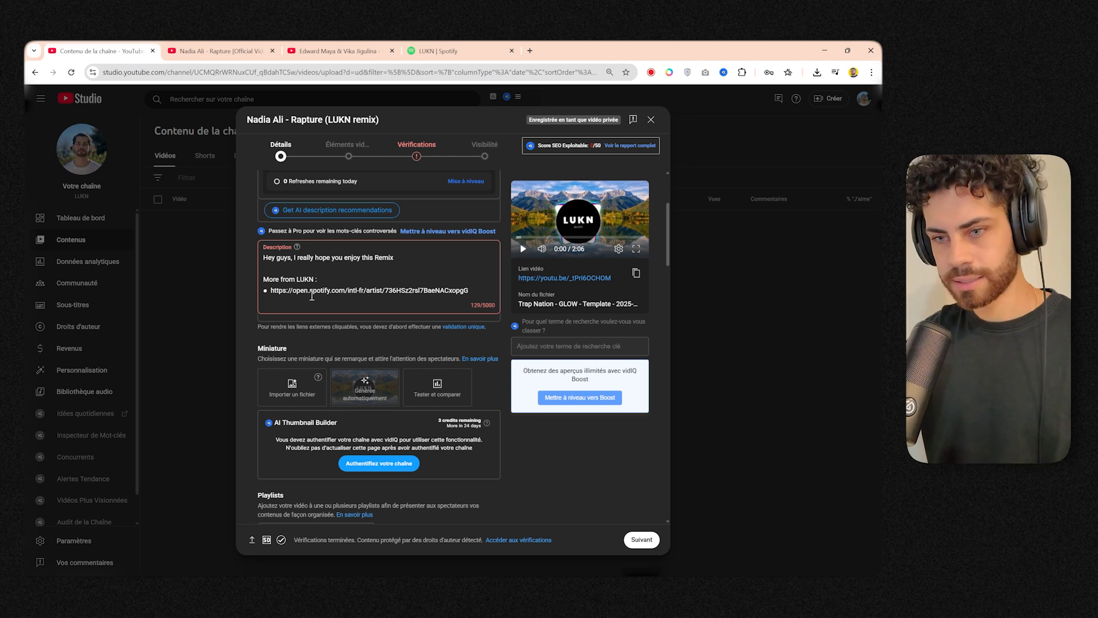
Add "Youtube" and "Instagram" bullets below the Spotify link, followed by a blank line.
{"action": "left_click", "coordinate": [473, 297]}
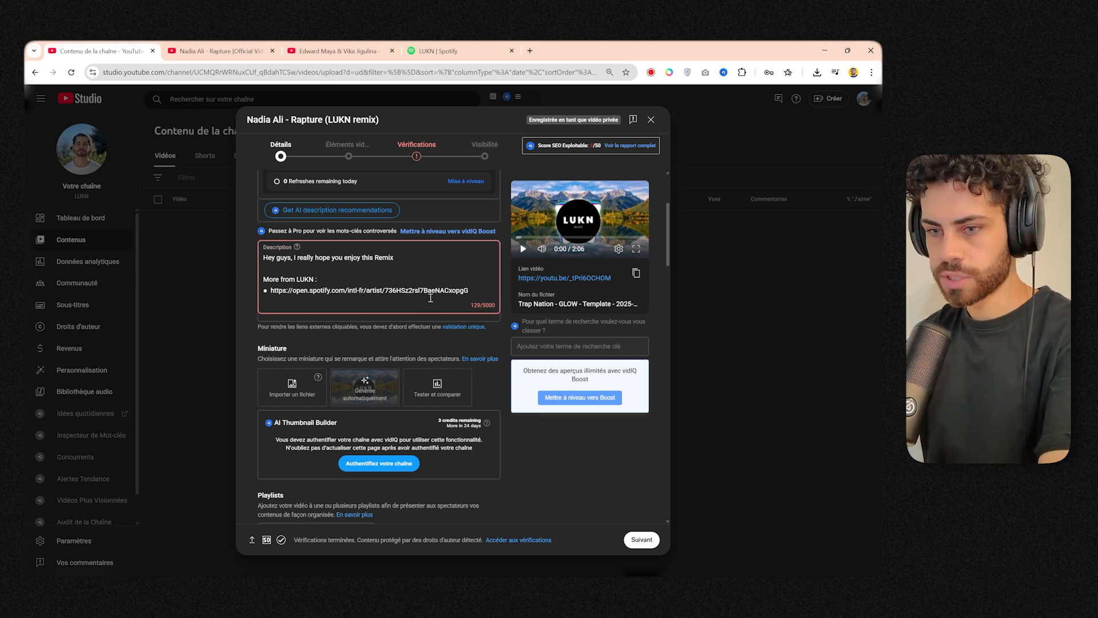
{"action": "key", "text": "Return"}
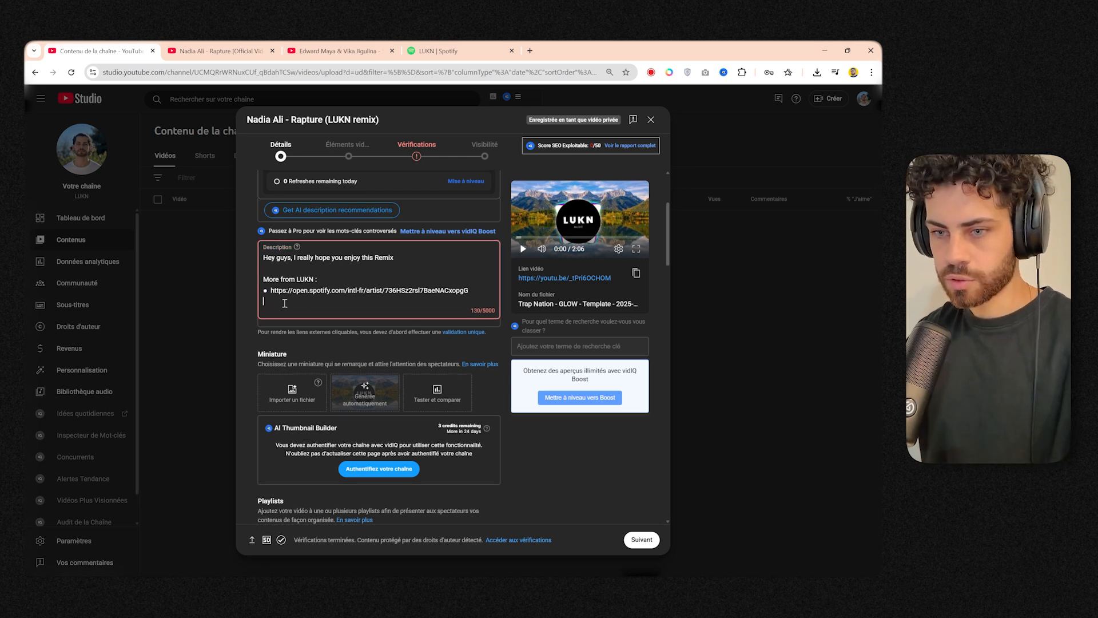
{"action": "type", "text": "Youtube"}
{"action": "key", "text": "Return"}
{"action": "type", "text": "Instagram"}
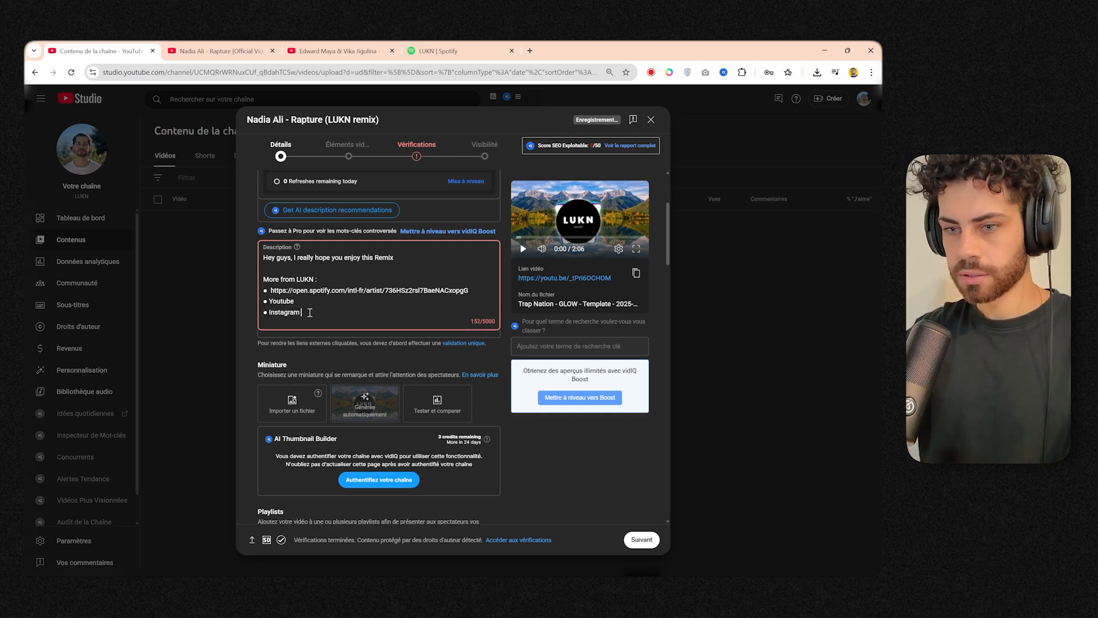
{"action": "key", "text": "Return"}
{"action": "key", "text": "Return"}
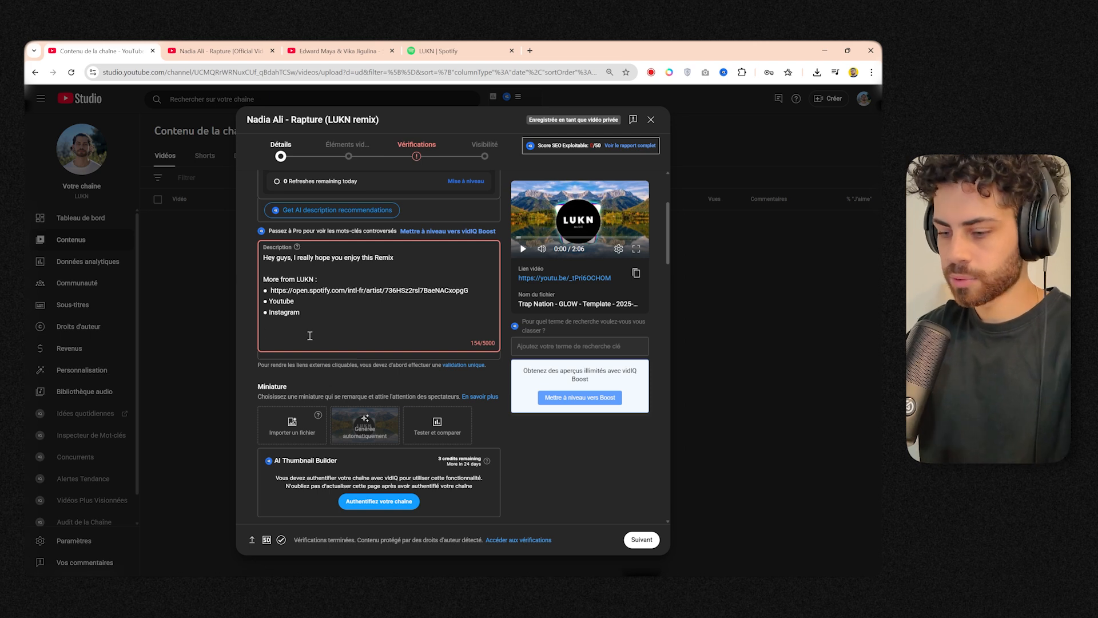
Check the Zusebi video's hashtags and add the line "#nadiaali #rapture #remix #remix2025" at the end of the upload's description.
{"action": "key", "text": "ctrl+3"}
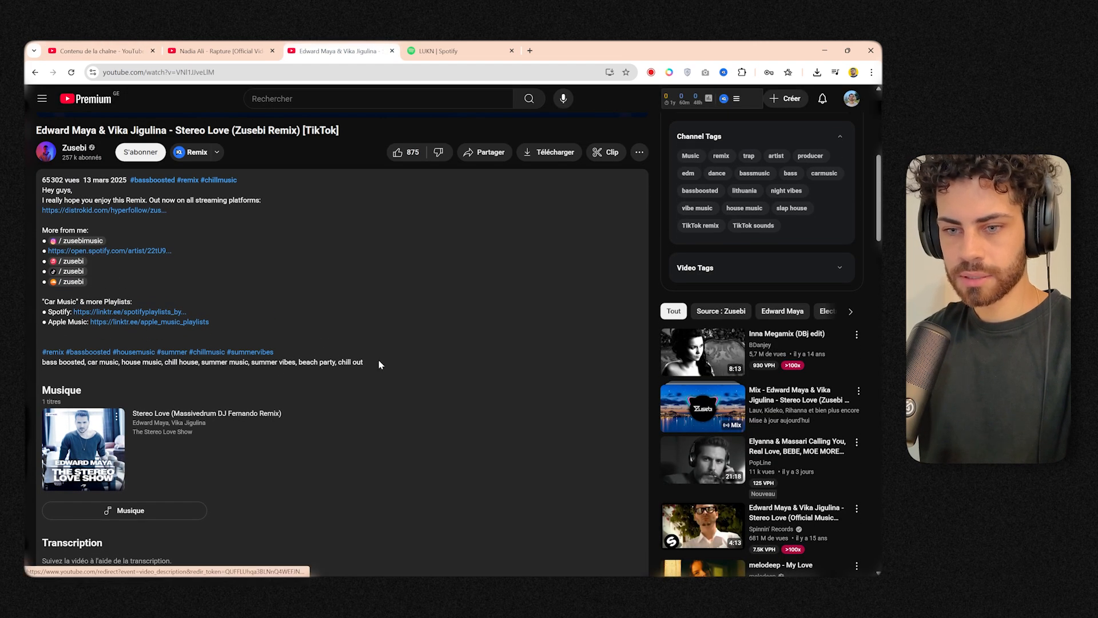
{"action": "key", "text": "ctrl+1"}
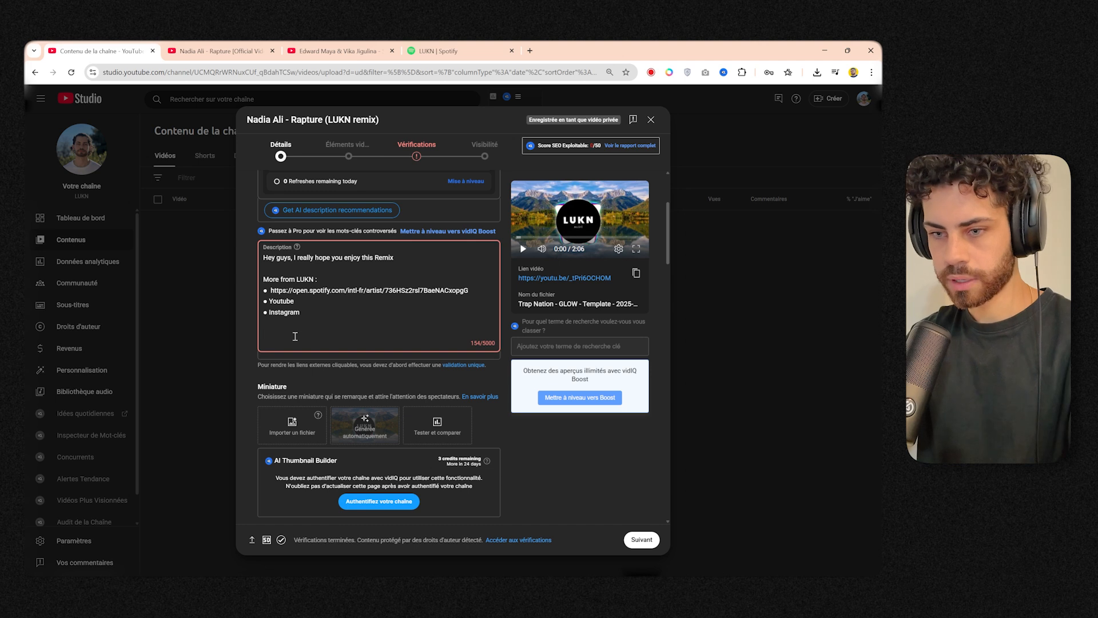
{"action": "type", "text": "#"}
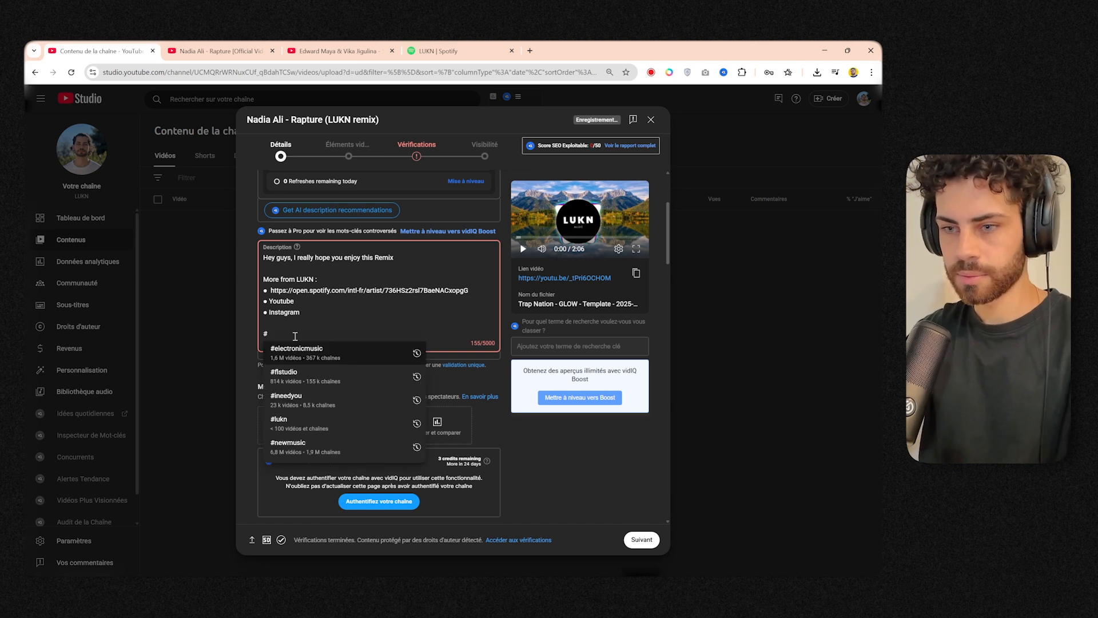
{"action": "type", "text": "nadia al"}
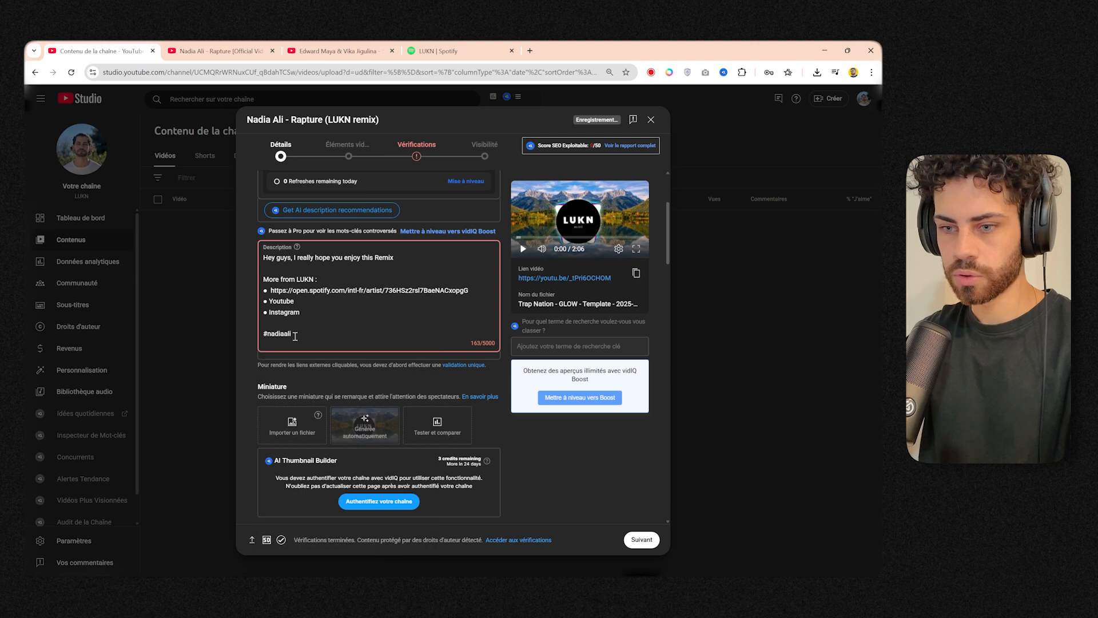
{"action": "type", "text": "#"}
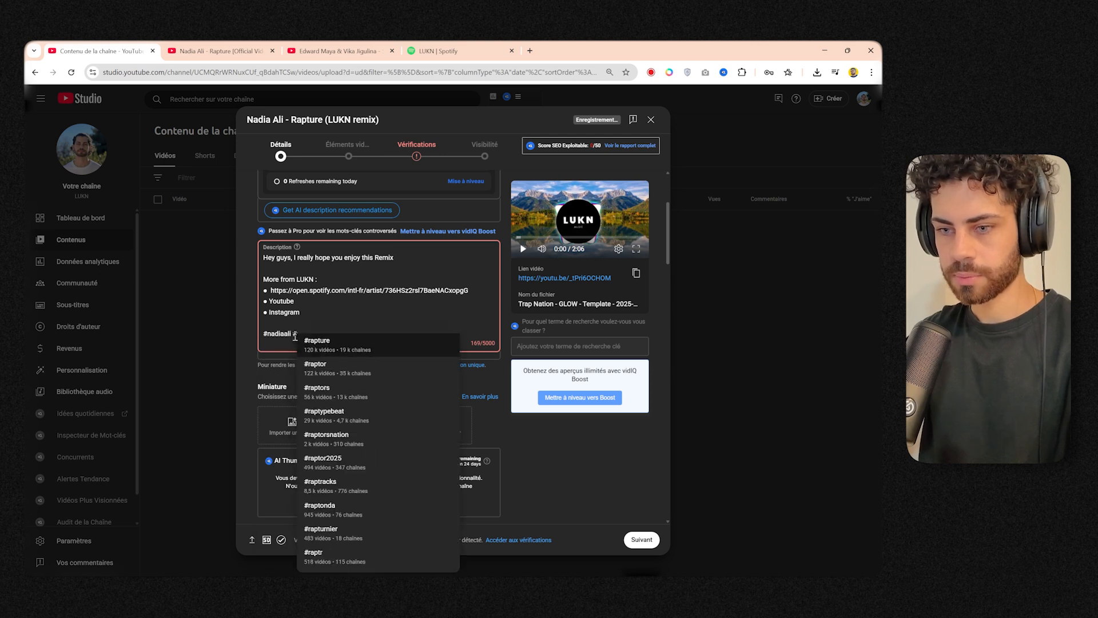
{"action": "type", "text": "rapture #remix #rem"}
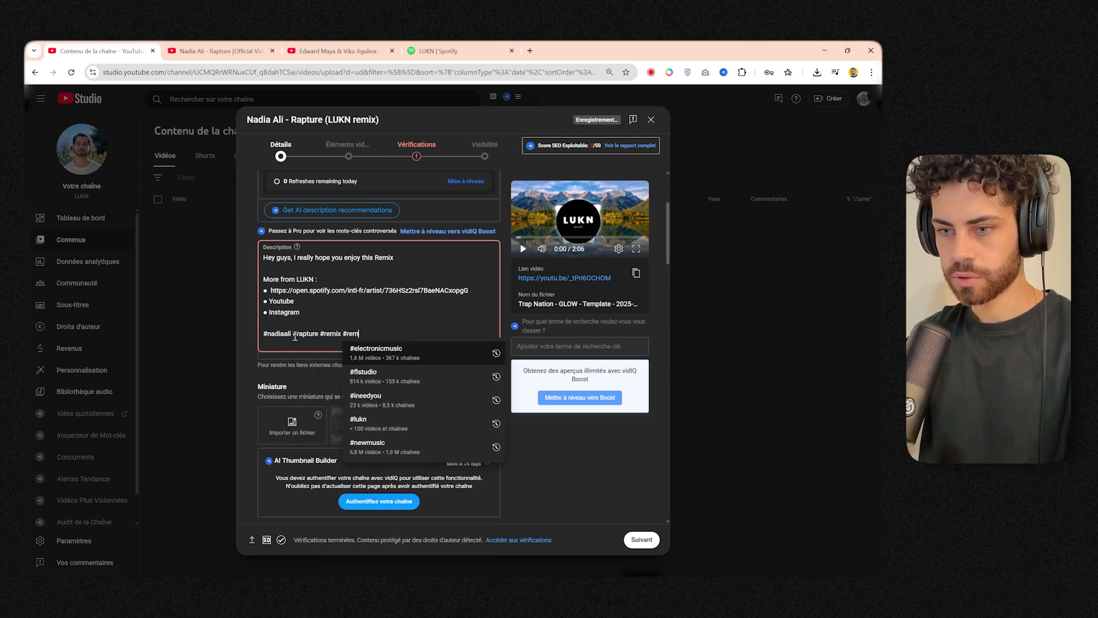
{"action": "type", "text": "ix2025"}
{"action": "left_click", "coordinate": [362, 351]}
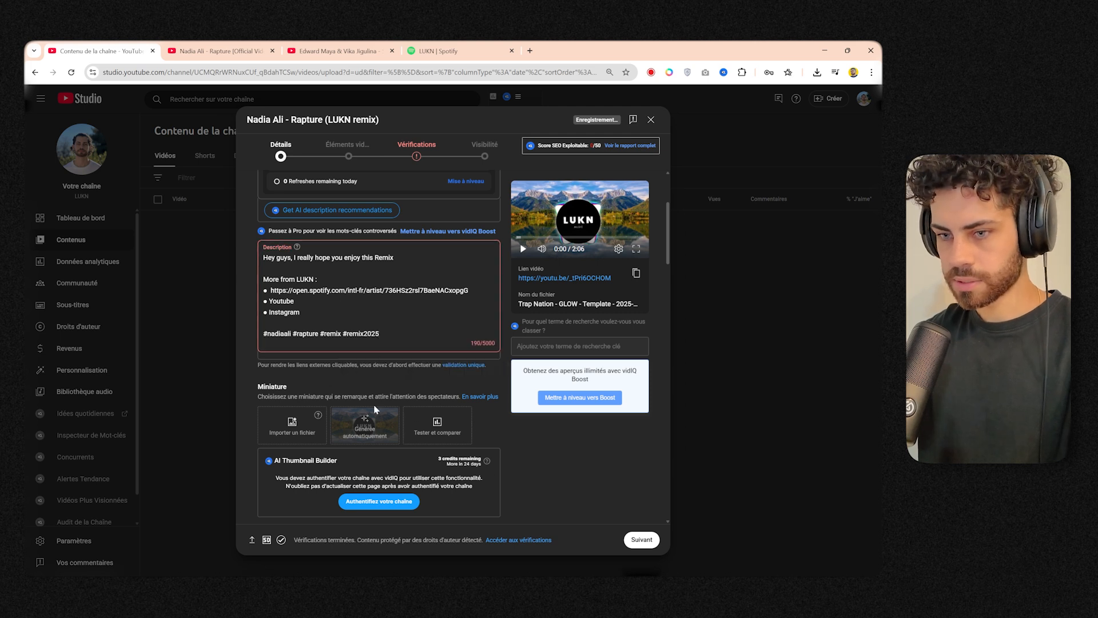
Examine the playlist links and the rest of the Zusebi video's description.
{"action": "left_click", "coordinate": [334, 51]}
{"action": "scroll", "coordinate": [68, 338], "scroll_direction": "down", "scroll_amount": 2}
{"action": "left_click_drag", "start_coordinate": [43, 312], "coordinate": [111, 315]}
{"action": "left_click_drag", "start_coordinate": [199, 310], "coordinate": [402, 314]}
{"action": "left_click", "coordinate": [301, 268]}
{"action": "scroll", "coordinate": [283, 266], "scroll_direction": "up", "scroll_amount": 1}
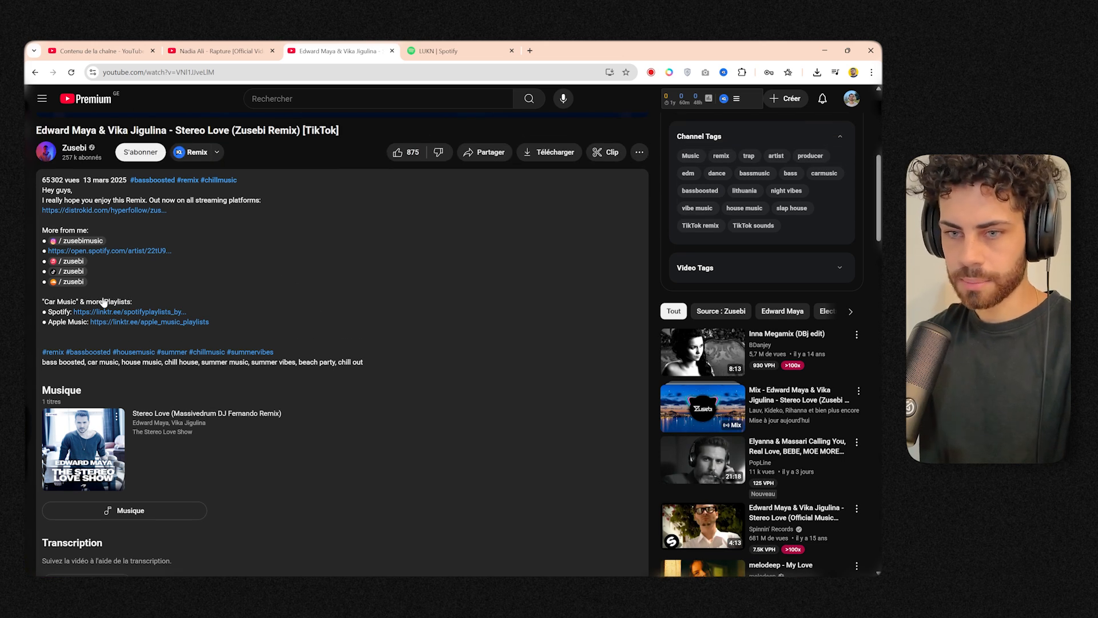
Review the upload's description and thumbnail section, and browse the Zusebi channel's videos for their thumbnail style.
{"action": "left_click", "coordinate": [97, 51]}
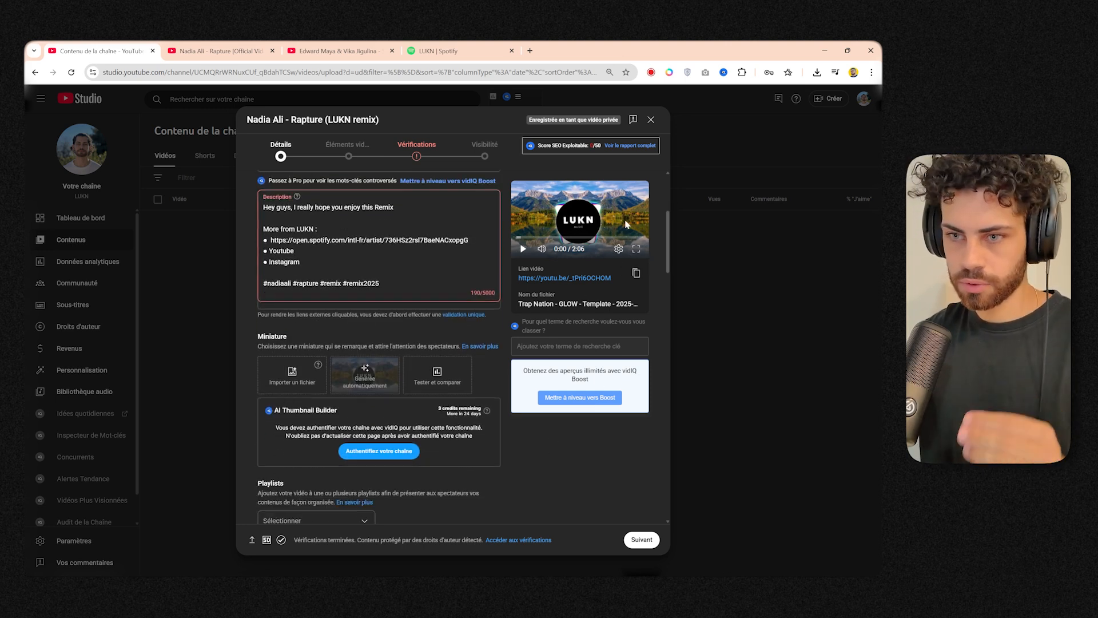
{"action": "scroll", "coordinate": [624, 225], "scroll_direction": "up", "scroll_amount": 1}
{"action": "scroll", "coordinate": [615, 226], "scroll_direction": "down", "scroll_amount": 3}
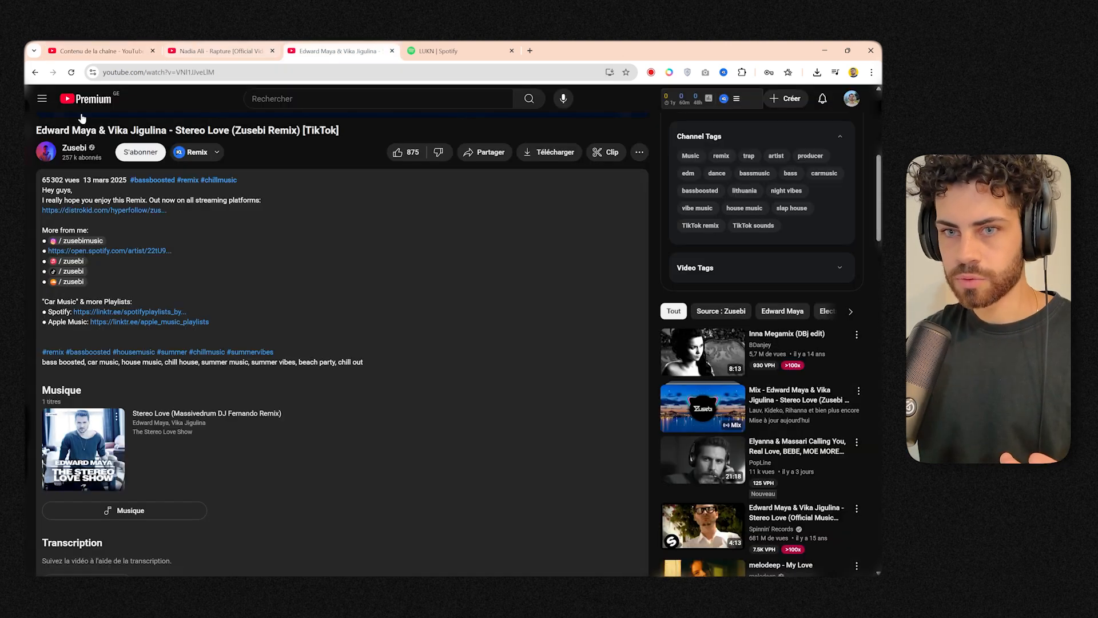
{"action": "left_click", "coordinate": [78, 143]}
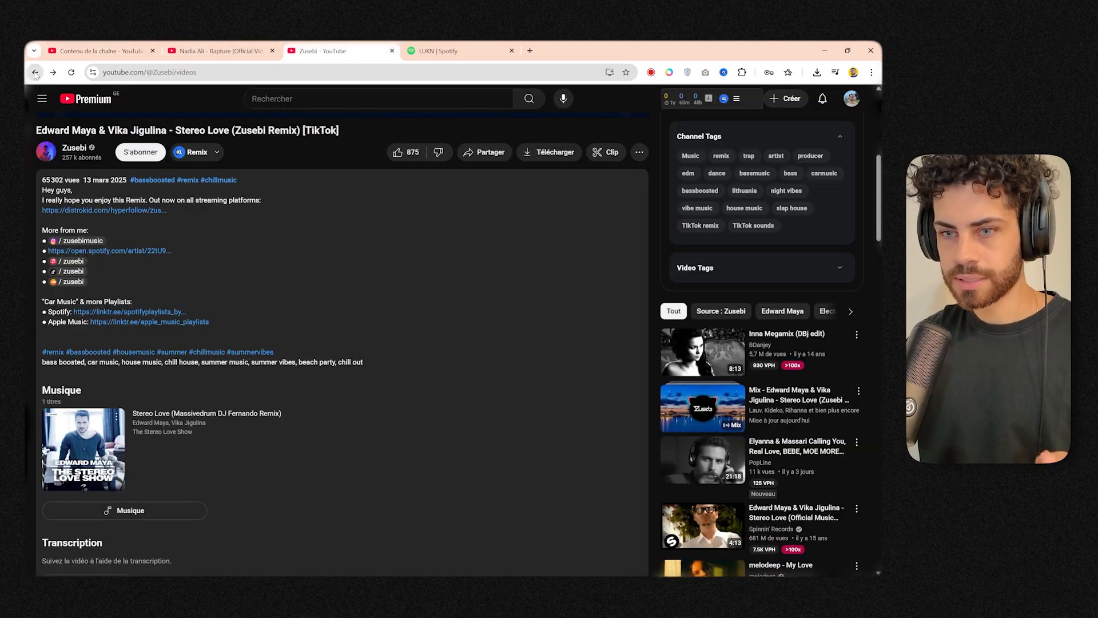
{"action": "scroll", "coordinate": [369, 285], "scroll_direction": "down", "scroll_amount": 4}
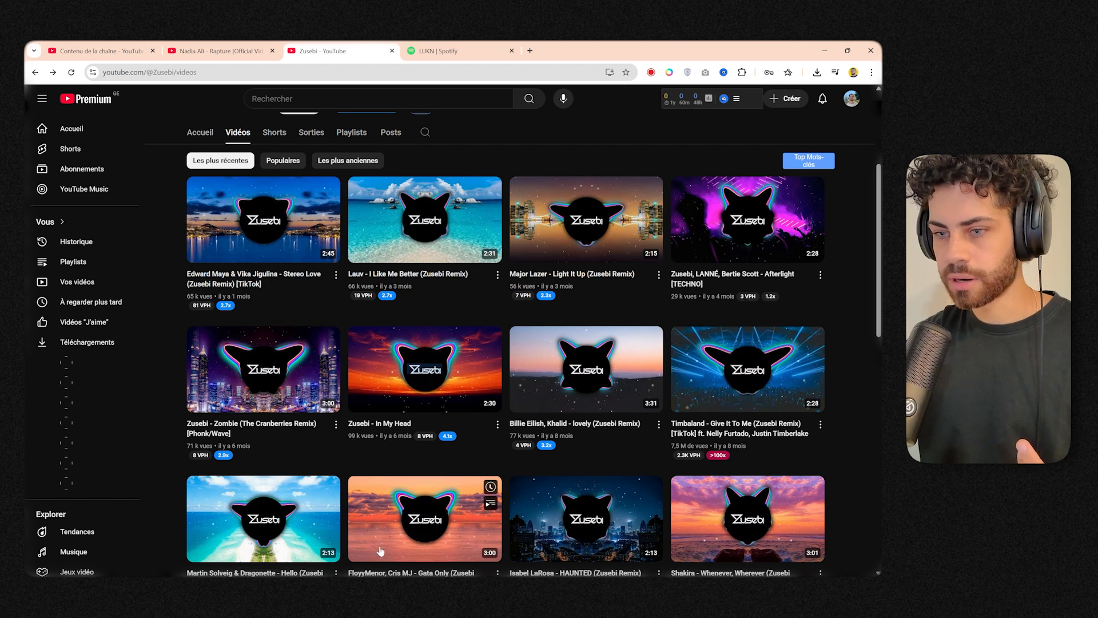
{"action": "scroll", "coordinate": [515, 486], "scroll_direction": "down", "scroll_amount": 2}
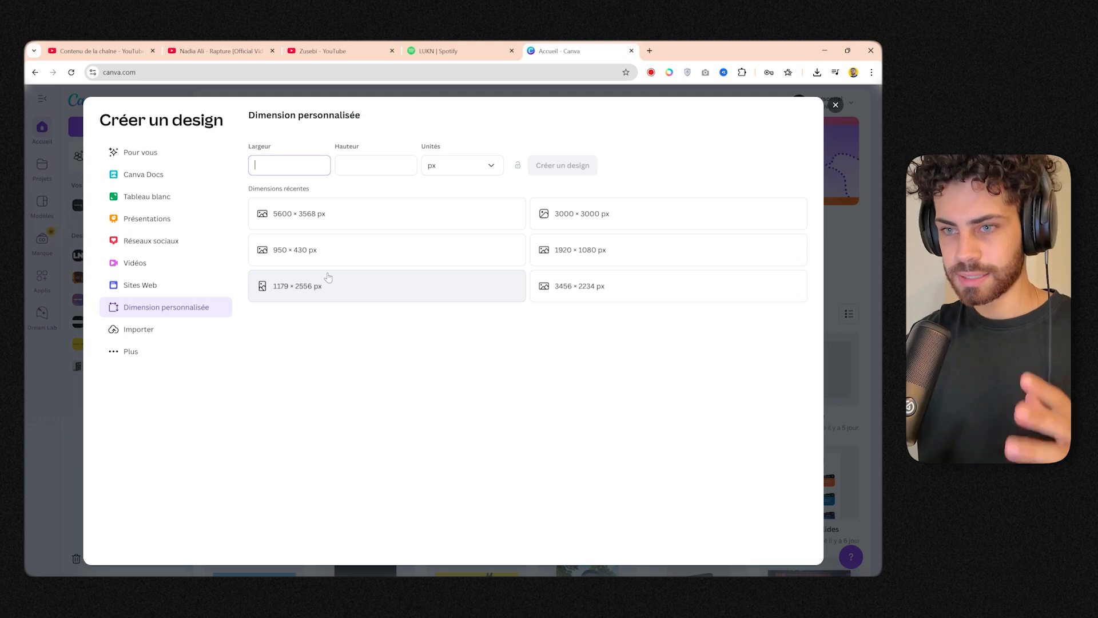
In Canva, create a custom-size design of 1920 × 1080 px.
{"action": "key", "text": "Tab"}
{"action": "type", "text": "1080"}
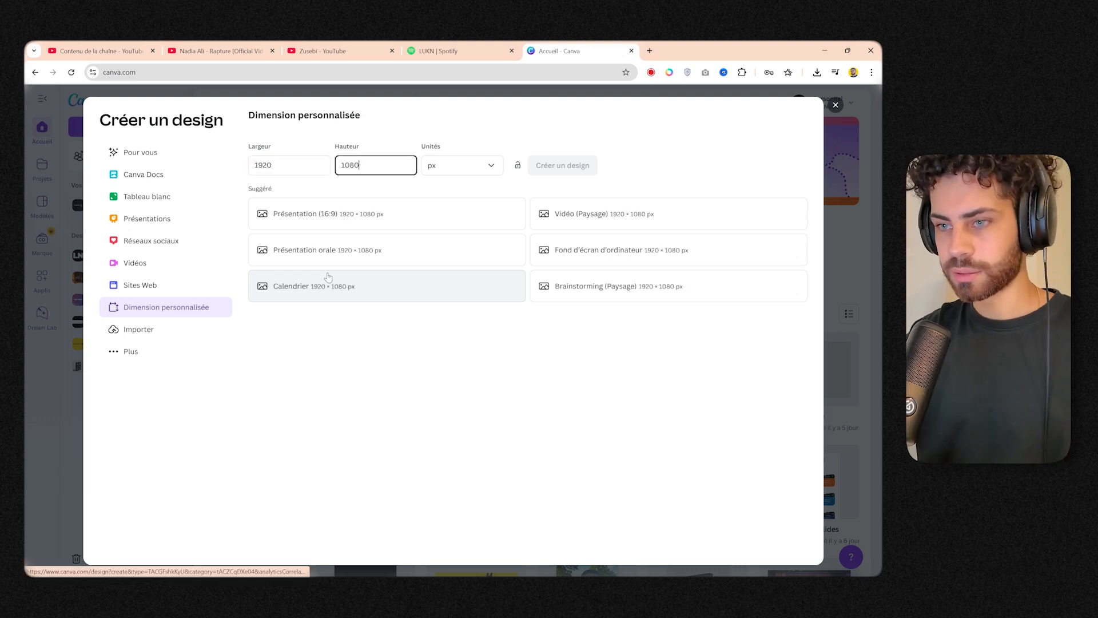
{"action": "left_click", "coordinate": [557, 172]}
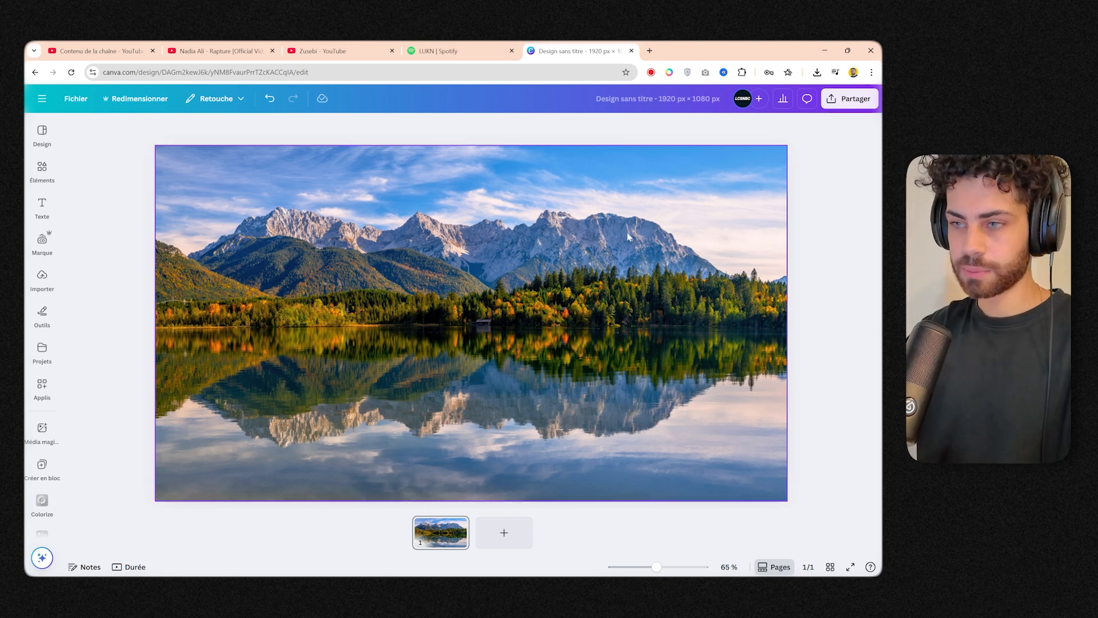
Search Google Images for "nadia ali rapture".
{"action": "left_click", "coordinate": [649, 49]}
{"action": "type", "text": "nadia ali rapture"}
{"action": "key", "text": "Return"}
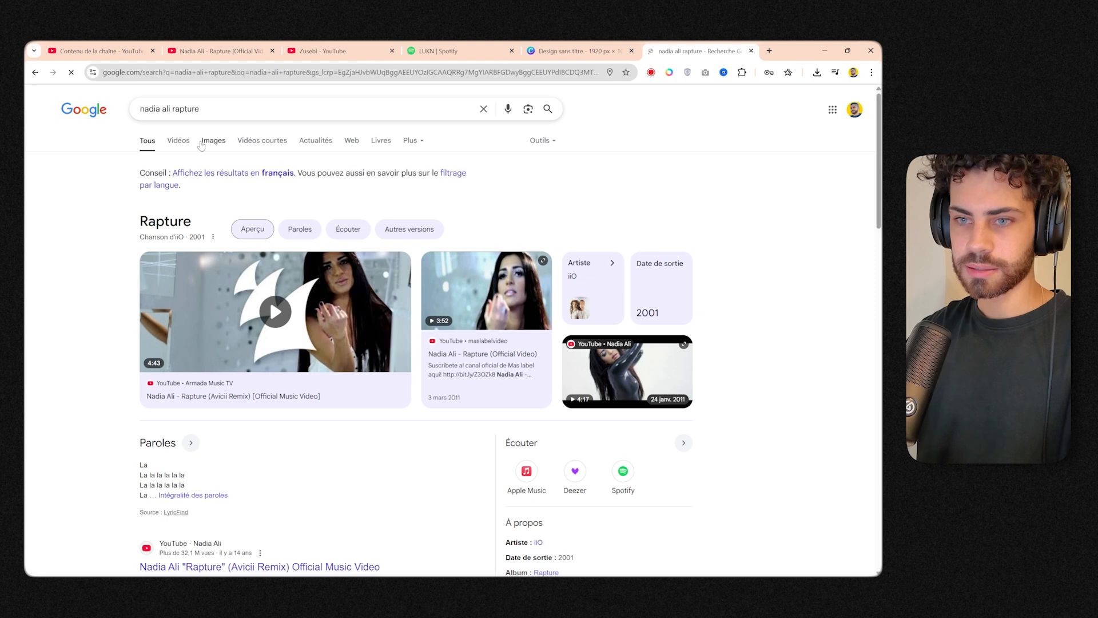
{"action": "left_click", "coordinate": [202, 142]}
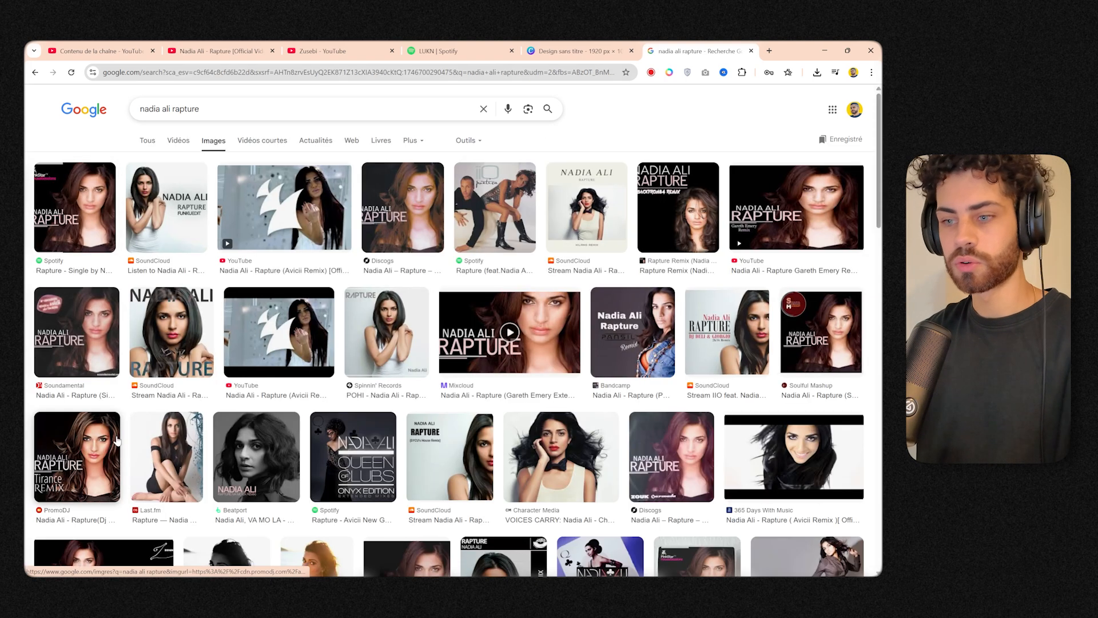
Open the Spinnin' Records Rapture cover showing the singer with crossed arms and save the image.
{"action": "left_click", "coordinate": [385, 350]}
{"action": "right_click", "coordinate": [672, 307]}
{"action": "left_click", "coordinate": [720, 446]}
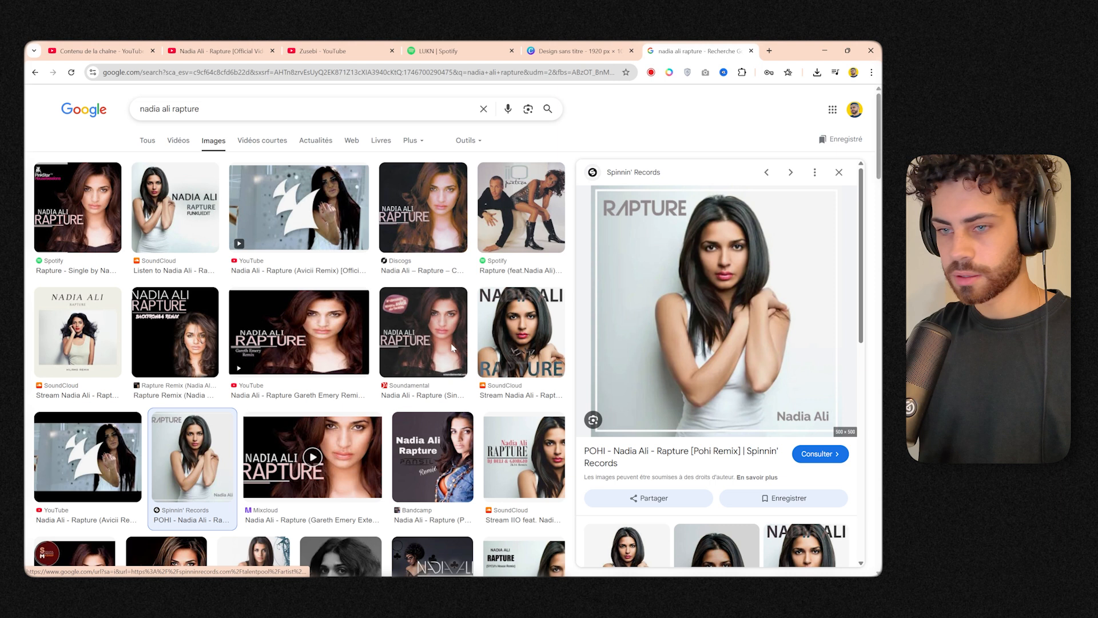
{"action": "left_click", "coordinate": [88, 419]}
{"action": "left_click", "coordinate": [584, 530]}
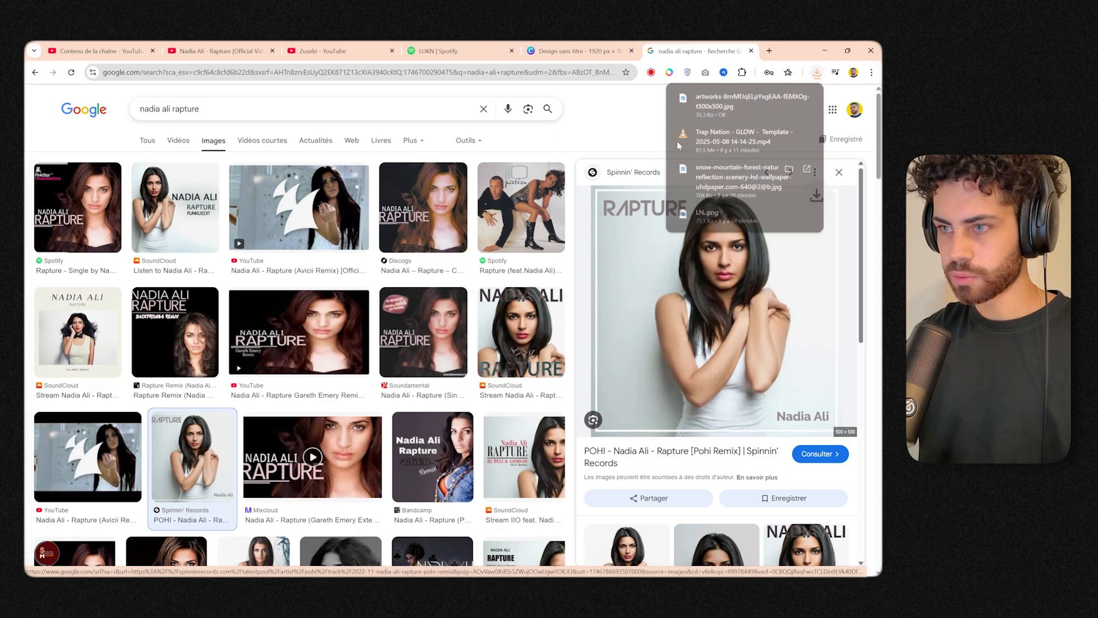
Remove the background of the saved cover image with Photoroom and download the cutout in standard resolution.
{"action": "key", "text": "ctrl+t"}
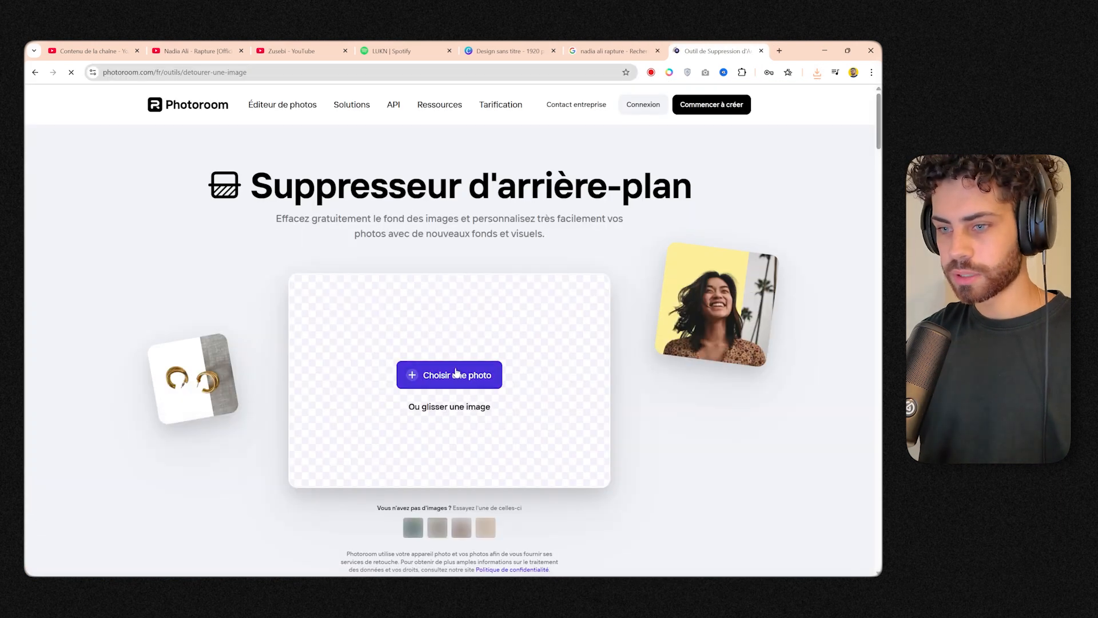
{"action": "left_click", "coordinate": [468, 379]}
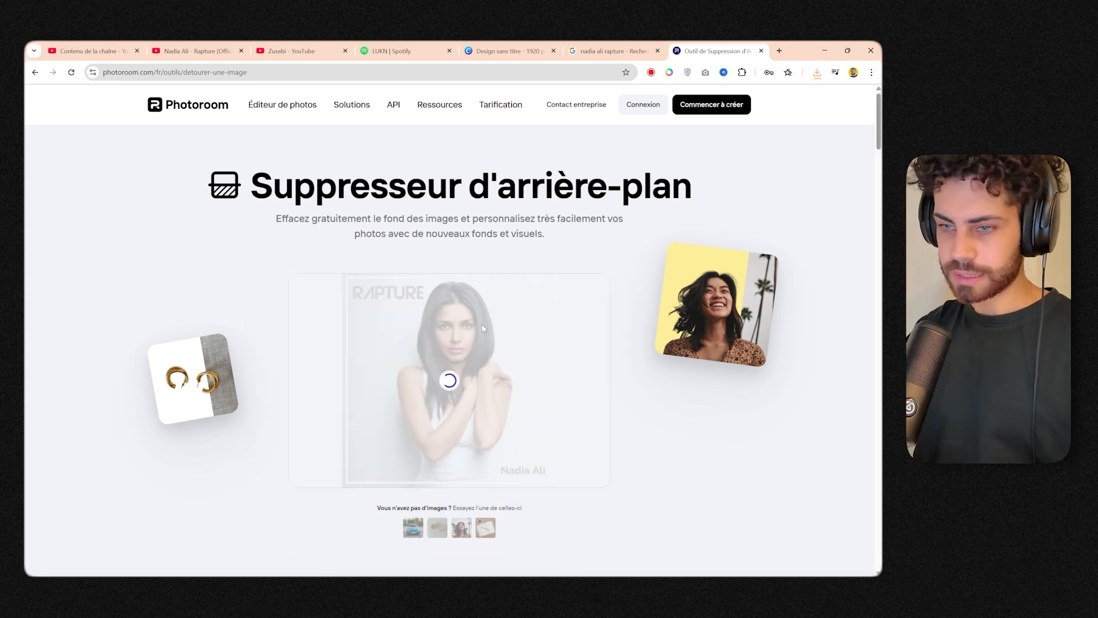
{"action": "scroll", "coordinate": [481, 324], "scroll_direction": "down", "scroll_amount": 1}
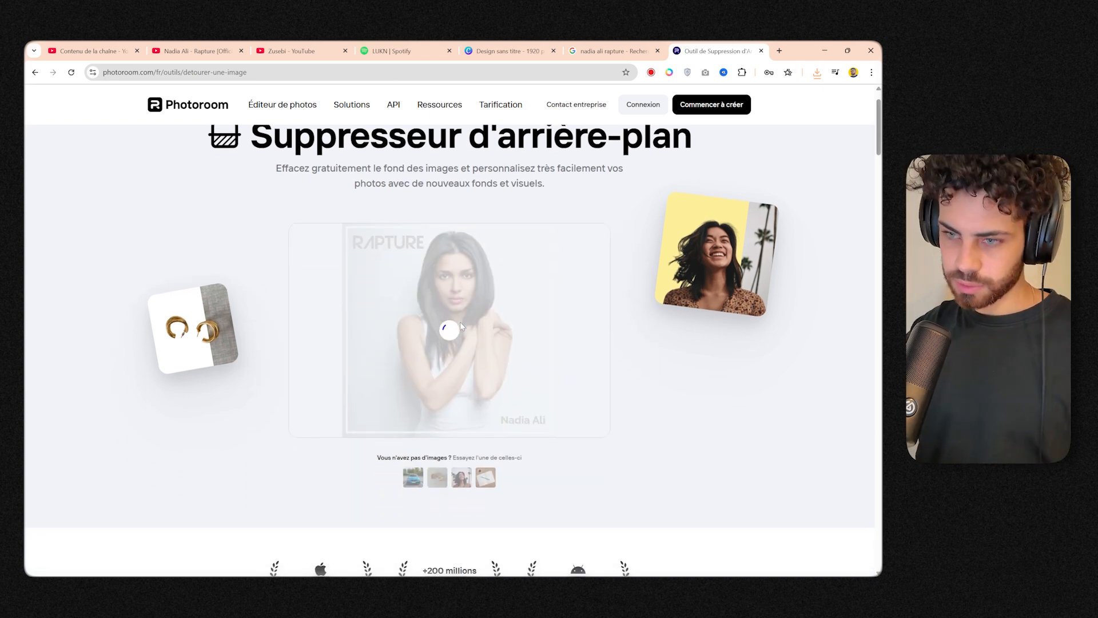
{"action": "left_click", "coordinate": [497, 495]}
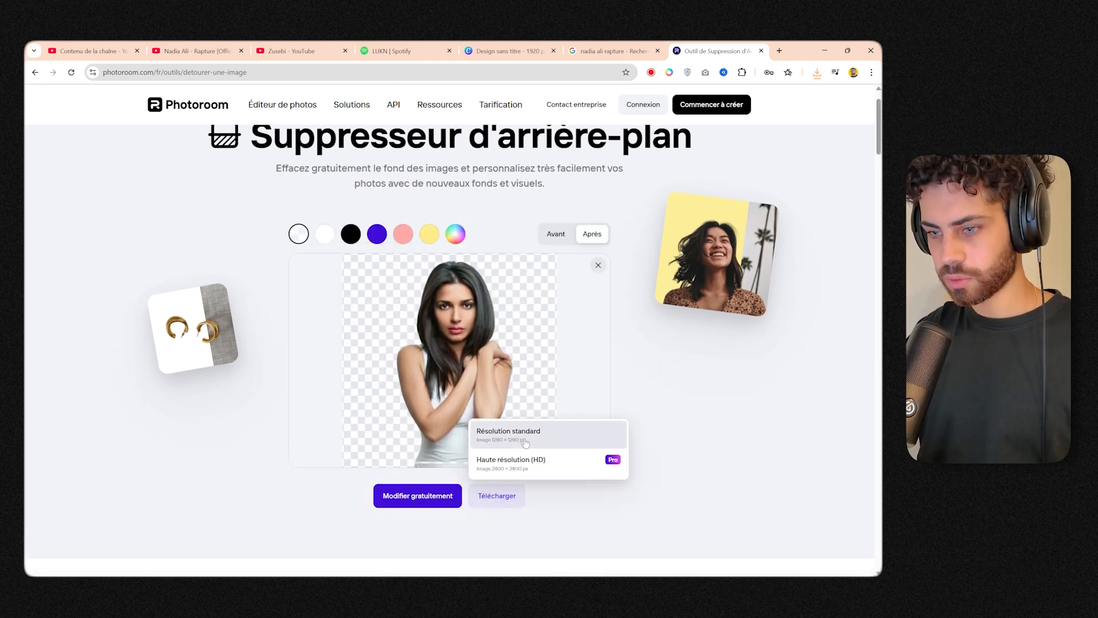
{"action": "left_click", "coordinate": [515, 432]}
In the Canva design, replace the mountain landscape with the singer's cutout, enlarged to nearly full page height on the left half.
{"action": "left_click", "coordinate": [509, 51]}
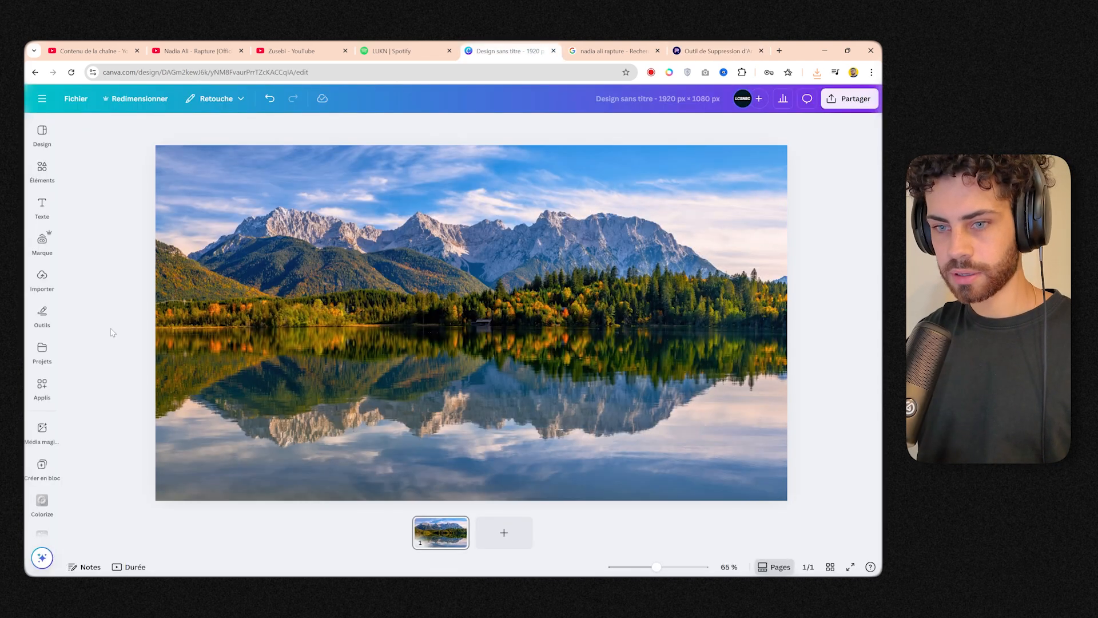
{"action": "left_click", "coordinate": [216, 325]}
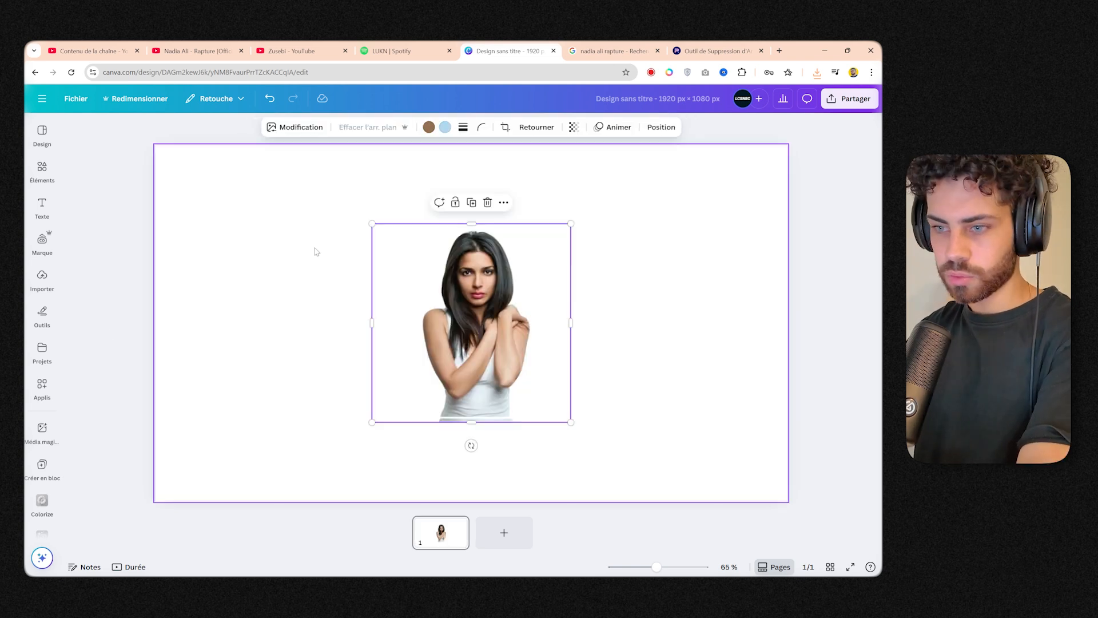
{"action": "left_click_drag", "start_coordinate": [440, 303], "coordinate": [255, 382]}
{"action": "left_click_drag", "start_coordinate": [381, 307], "coordinate": [617, 69]}
{"action": "left_click_drag", "start_coordinate": [406, 298], "coordinate": [384, 325]}
{"action": "left_click", "coordinate": [529, 331]}
{"action": "left_click", "coordinate": [374, 327]}
{"action": "left_click", "coordinate": [646, 286]}
{"action": "left_click", "coordinate": [801, 259]}
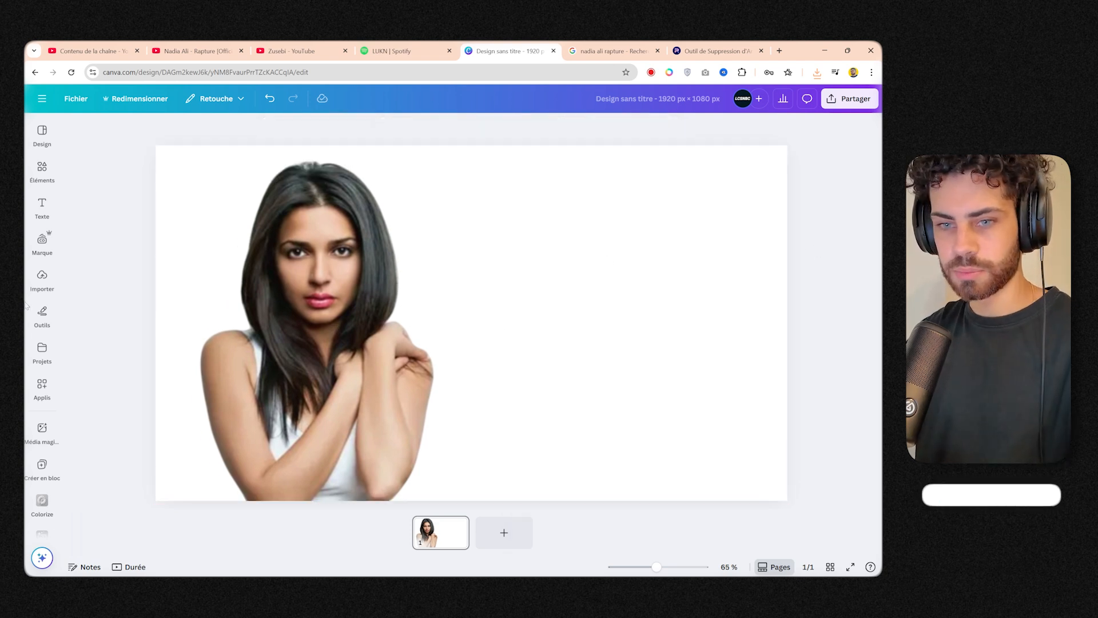
{"action": "mouse_move", "coordinate": [40, 136]}
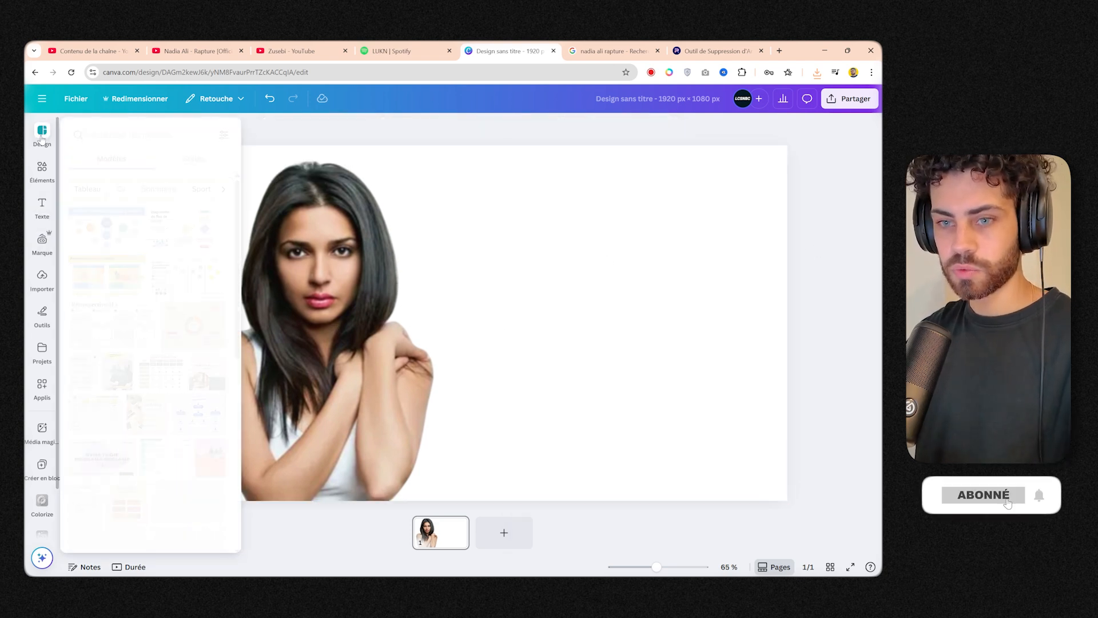
{"action": "scroll", "coordinate": [125, 333], "scroll_direction": "down", "scroll_amount": 10}
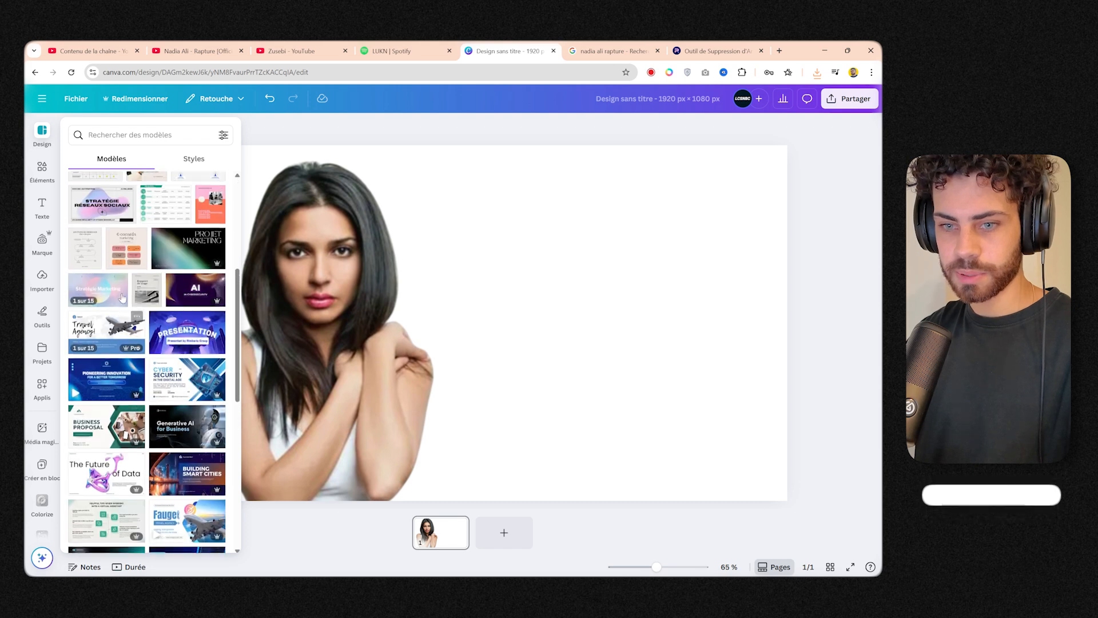
{"action": "scroll", "coordinate": [120, 361], "scroll_direction": "up", "scroll_amount": 12}
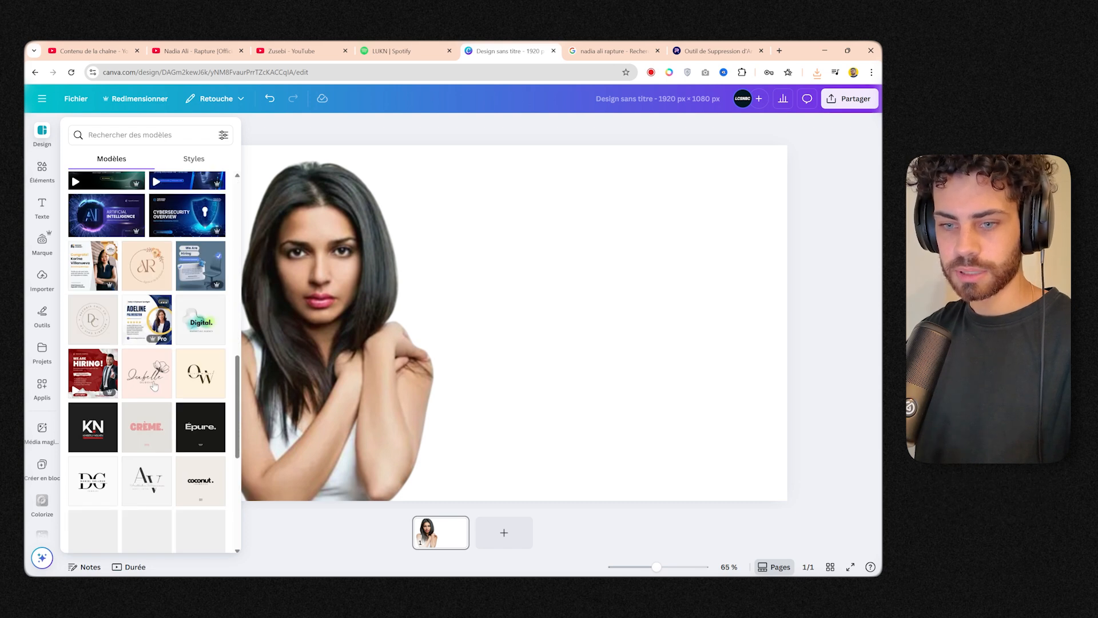
Add a heading reading "NADIA ALI" on the blank area beside the portrait.
{"action": "left_click", "coordinate": [42, 207]}
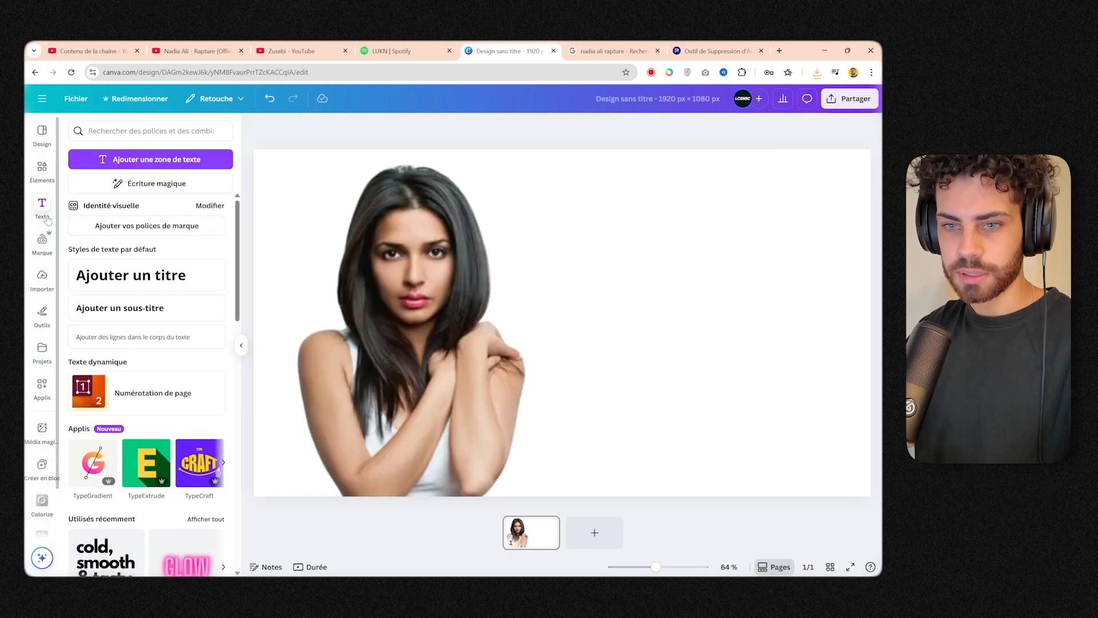
{"action": "left_click", "coordinate": [131, 275]}
{"action": "left_click", "coordinate": [473, 281]}
{"action": "left_click_drag", "start_coordinate": [531, 324], "coordinate": [566, 296]}
{"action": "double_click", "coordinate": [560, 302]}
{"action": "type", "text": "NADIA ALI"}
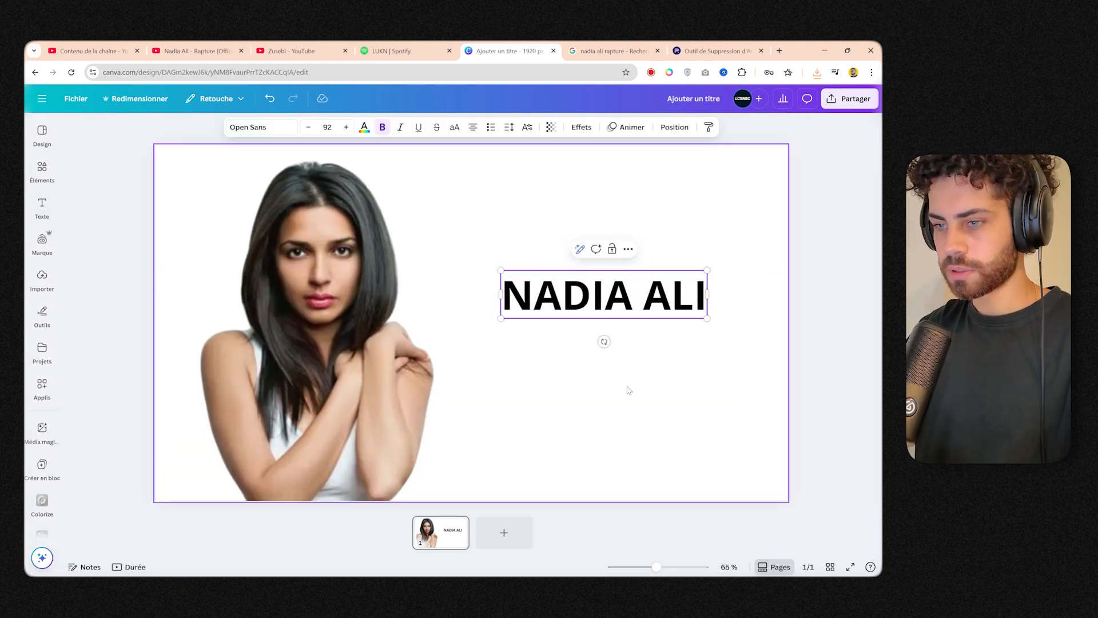
Add two more headings of the same style below the first, reading "RAPTURE" and "LUKN REMIX".
{"action": "key", "text": "Return"}
{"action": "type", "text": "RAPTURE"}
{"action": "left_click_drag", "start_coordinate": [618, 370], "coordinate": [617, 424]}
{"action": "double_click", "coordinate": [617, 423]}
{"action": "type", "text": "LUKN REMIX"}
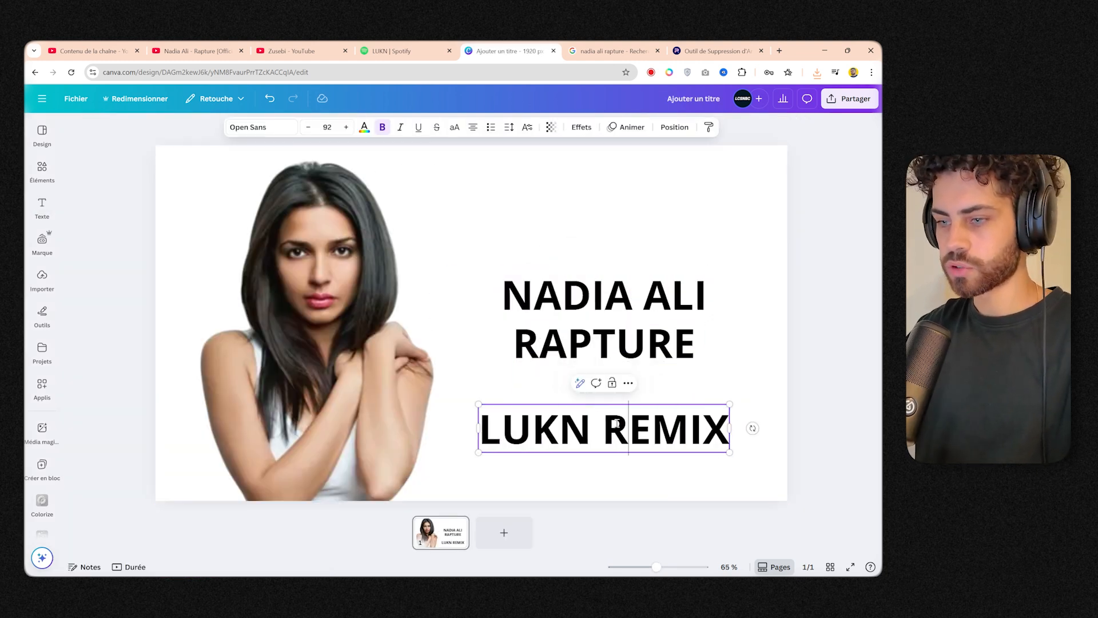
Reduce the "LUKN REMIX" text to font size 36 and move it up just beneath "RAPTURE".
{"action": "triple_click", "coordinate": [617, 423]}
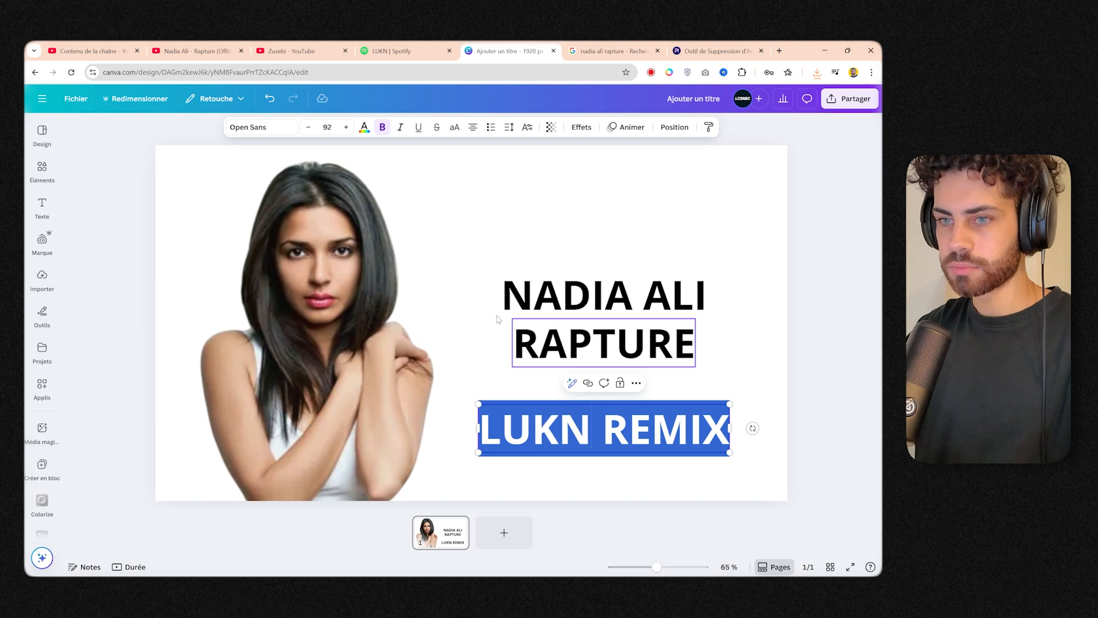
{"action": "left_click", "coordinate": [308, 127]}
{"action": "left_click", "coordinate": [327, 127]}
{"action": "scroll", "coordinate": [320, 257], "scroll_direction": "down", "scroll_amount": 3}
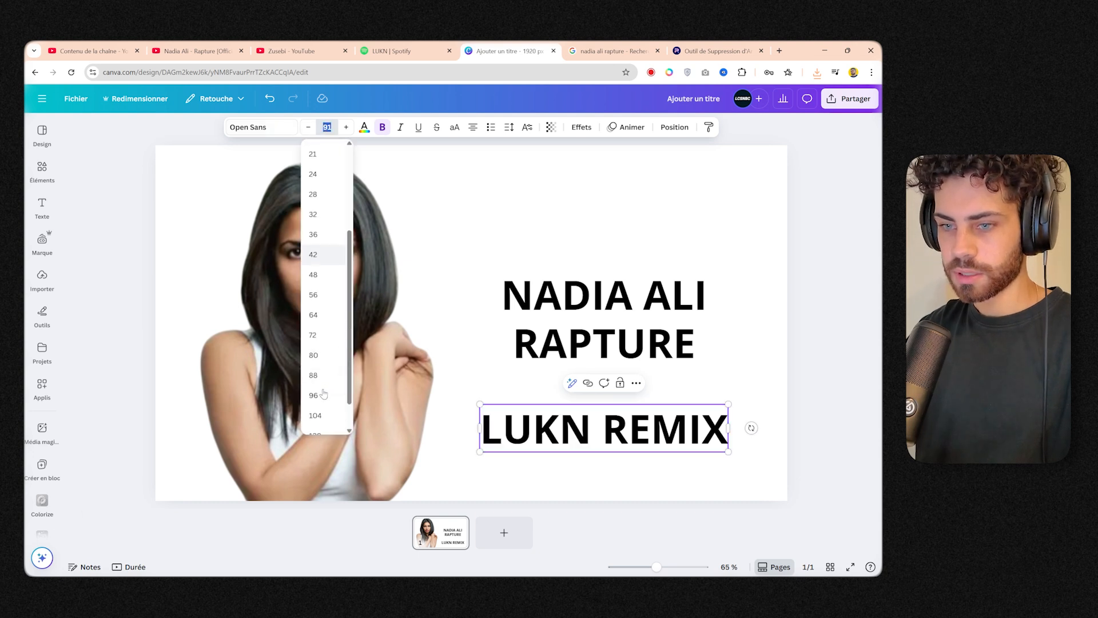
{"action": "left_click", "coordinate": [313, 223]}
{"action": "left_click_drag", "start_coordinate": [620, 411], "coordinate": [621, 384]}
Set the page background to the light beige skin tone from the photo's colours.
{"action": "left_click", "coordinate": [633, 441]}
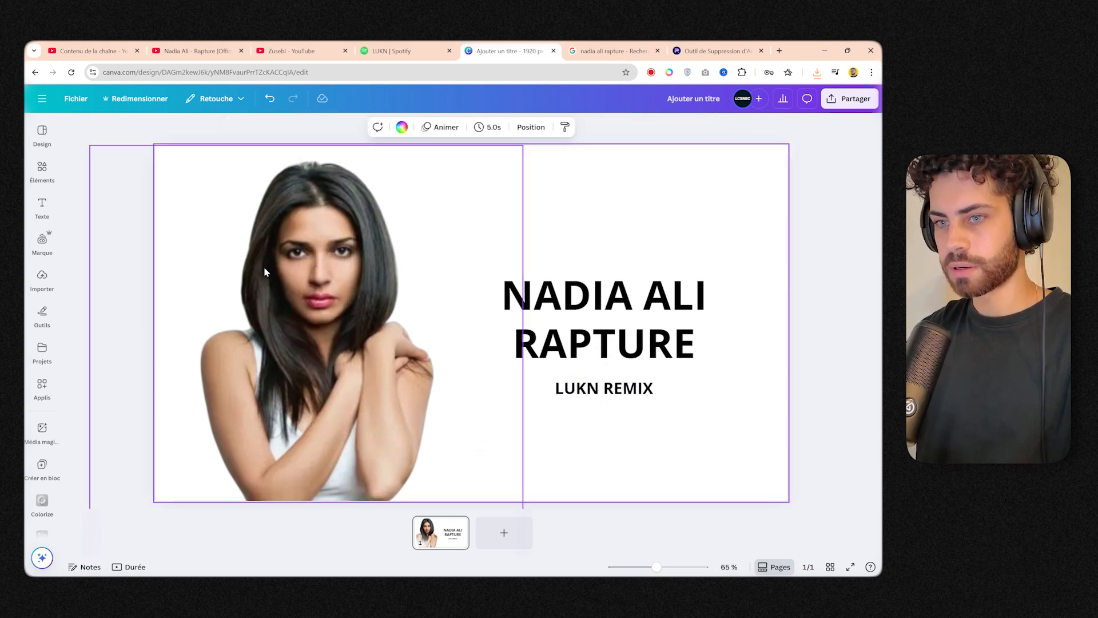
{"action": "left_click", "coordinate": [403, 127]}
{"action": "left_click", "coordinate": [112, 323]}
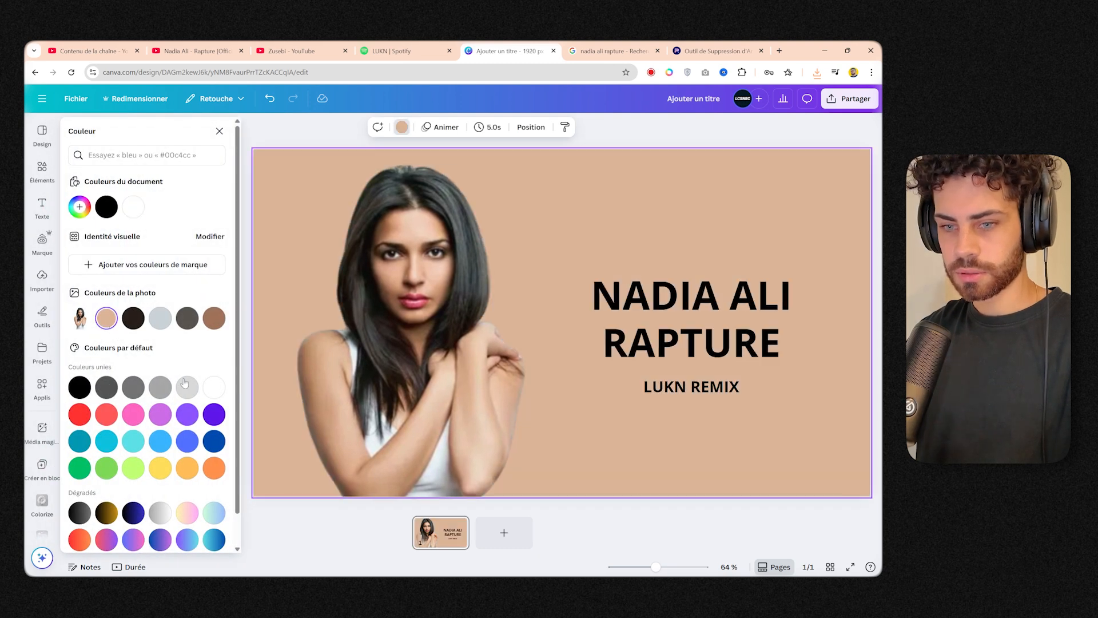
Change the page background to the default yellow-to-pink gradient.
{"action": "scroll", "coordinate": [187, 469], "scroll_direction": "down", "scroll_amount": 1}
{"action": "left_click", "coordinate": [187, 479]}
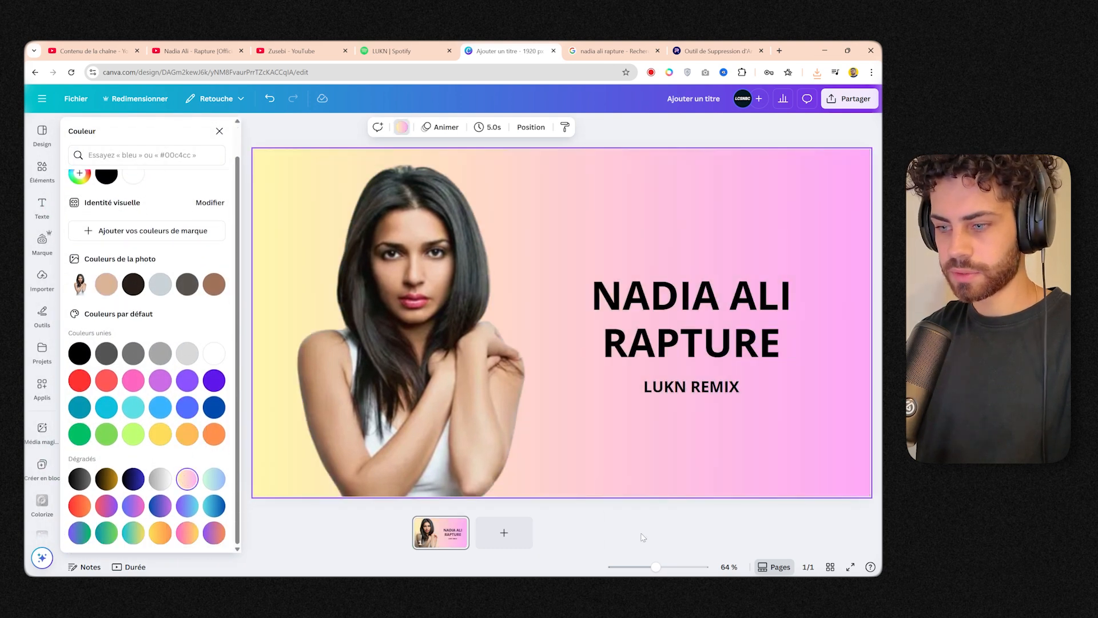
{"action": "left_click", "coordinate": [703, 525]}
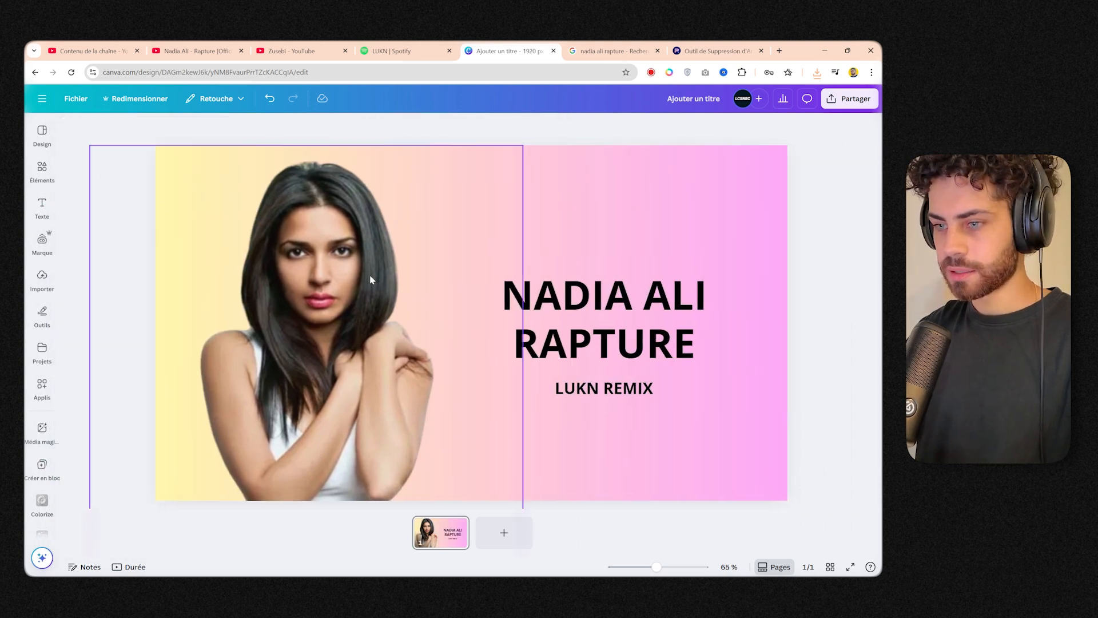
Download the finished thumbnail design as a PNG image.
{"action": "left_click", "coordinate": [76, 98]}
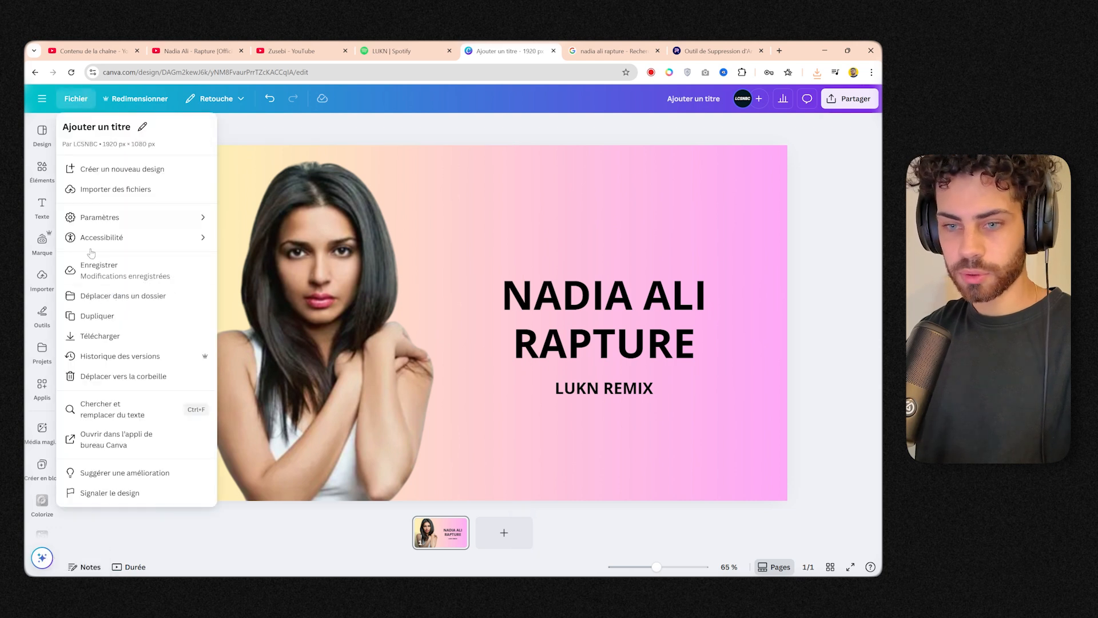
{"action": "left_click", "coordinate": [100, 337]}
{"action": "left_click", "coordinate": [772, 323]}
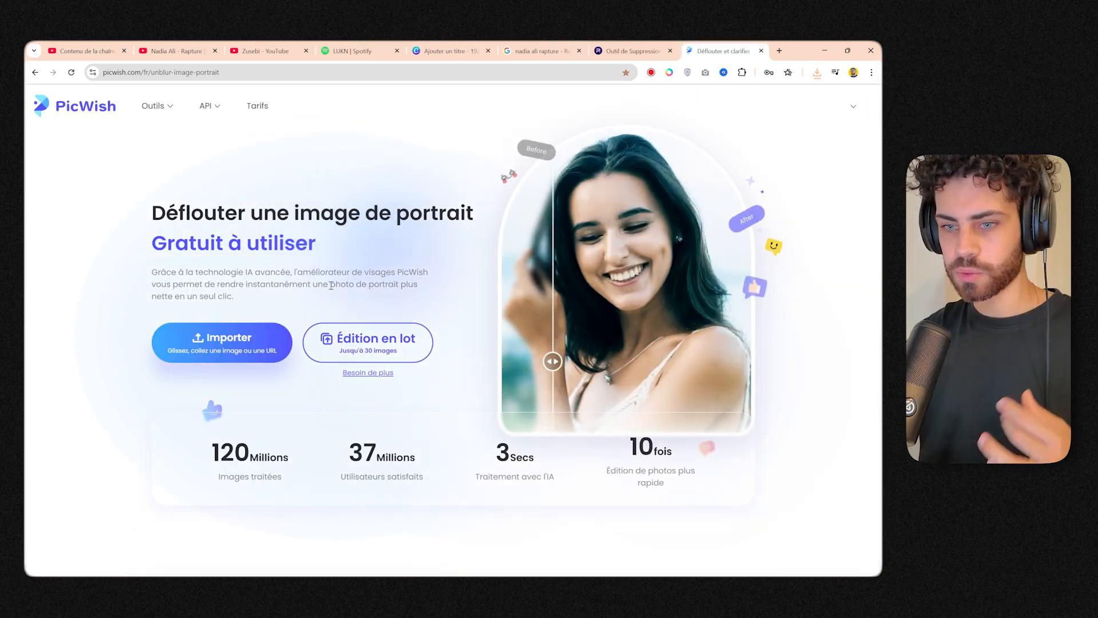
Import the exported "Ajouter un titre" thumbnail into PicWish's portrait unblur tool and download the enhanced image.
{"action": "left_click", "coordinate": [246, 345]}
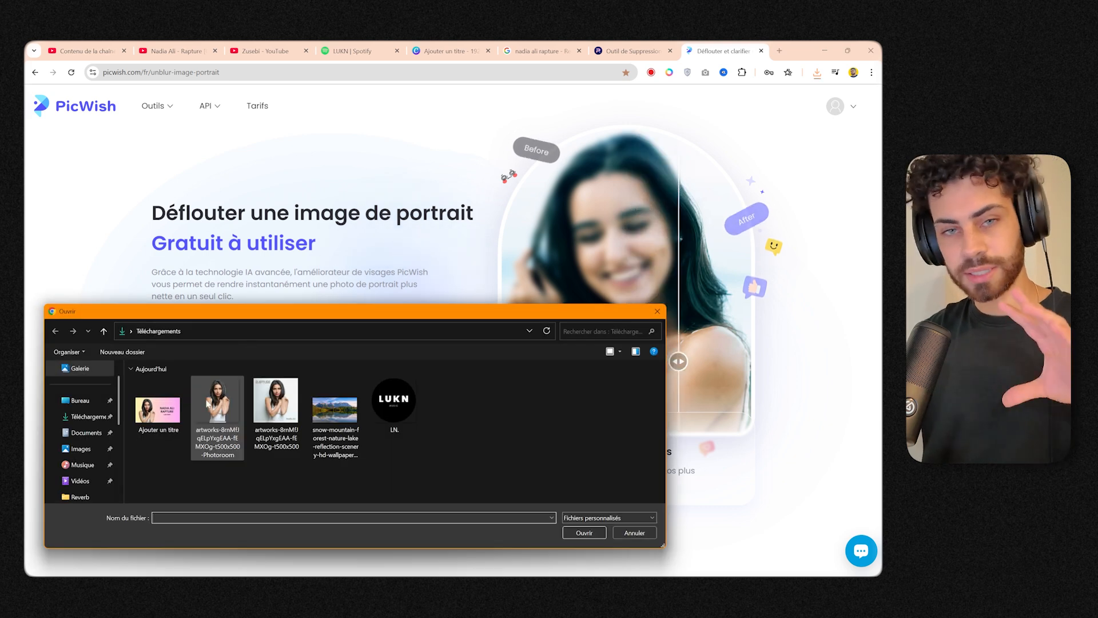
{"action": "double_click", "coordinate": [184, 399]}
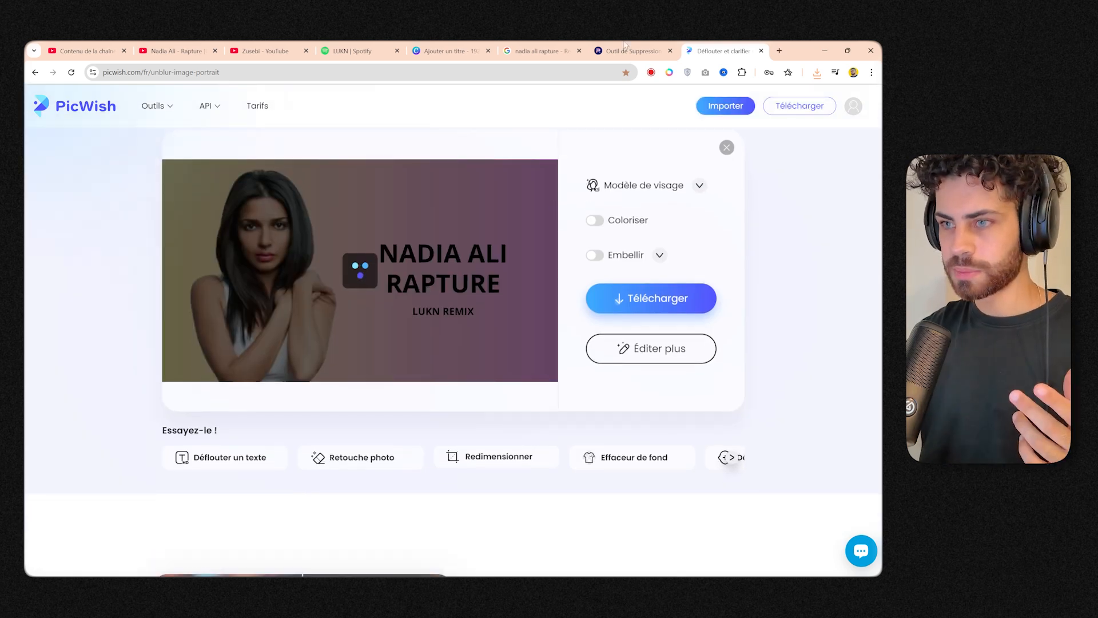
{"action": "left_click", "coordinate": [538, 51]}
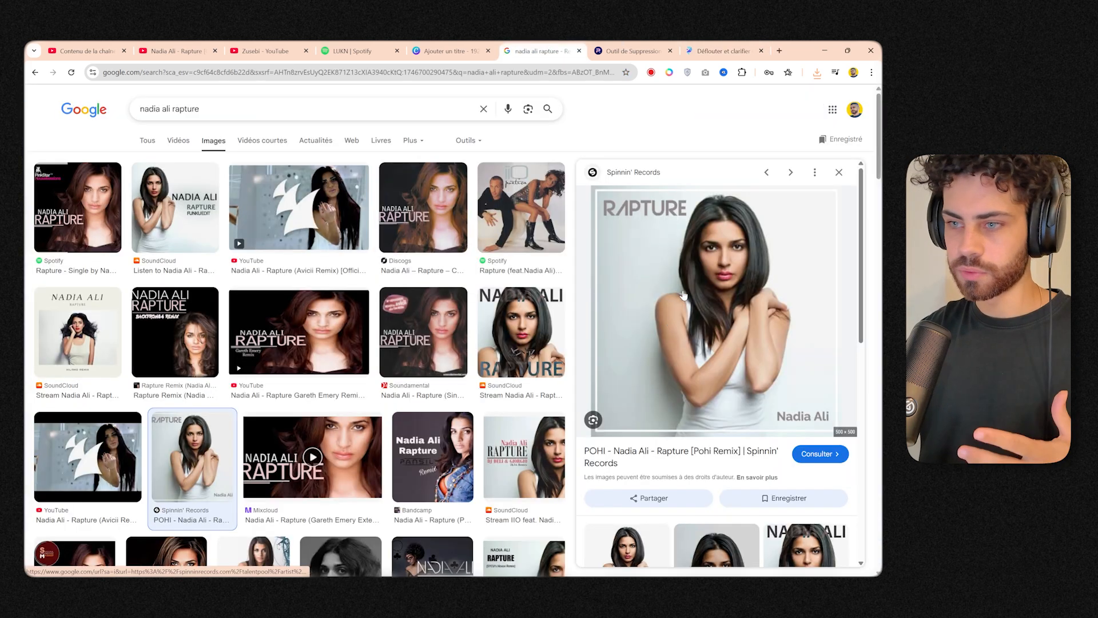
{"action": "left_click", "coordinate": [724, 50]}
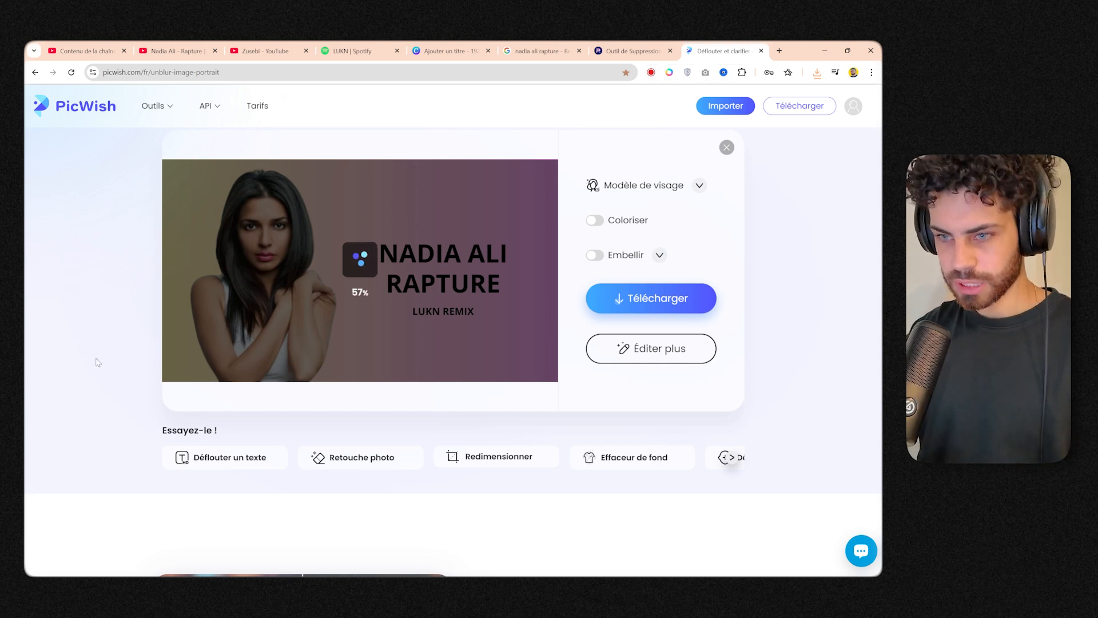
{"action": "scroll", "coordinate": [337, 354], "scroll_direction": "up", "scroll_amount": 2}
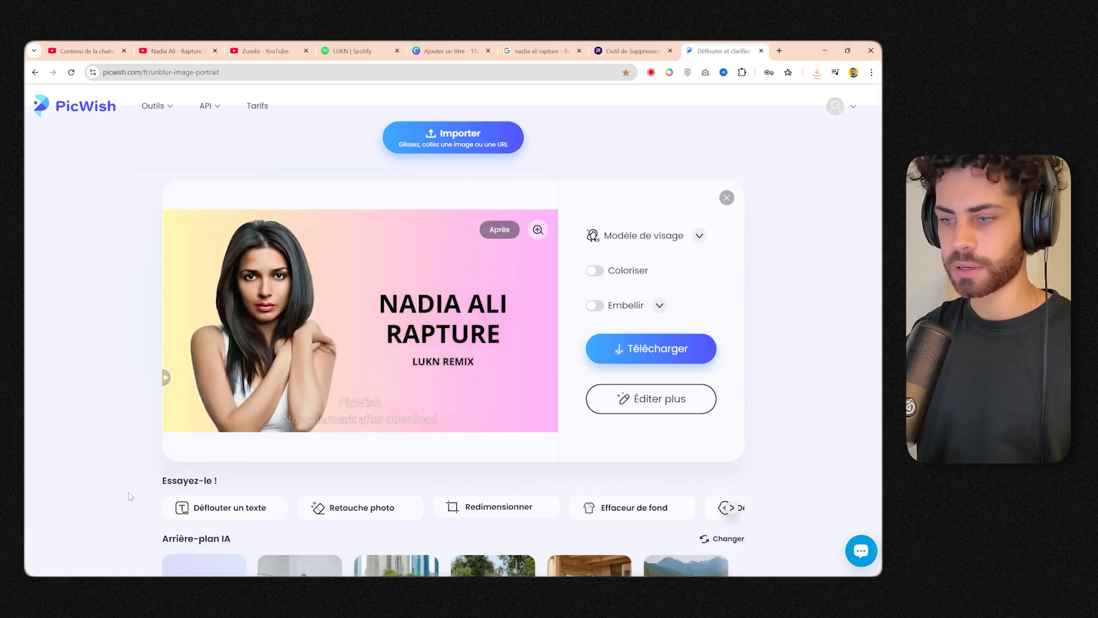
{"action": "left_click", "coordinate": [653, 386]}
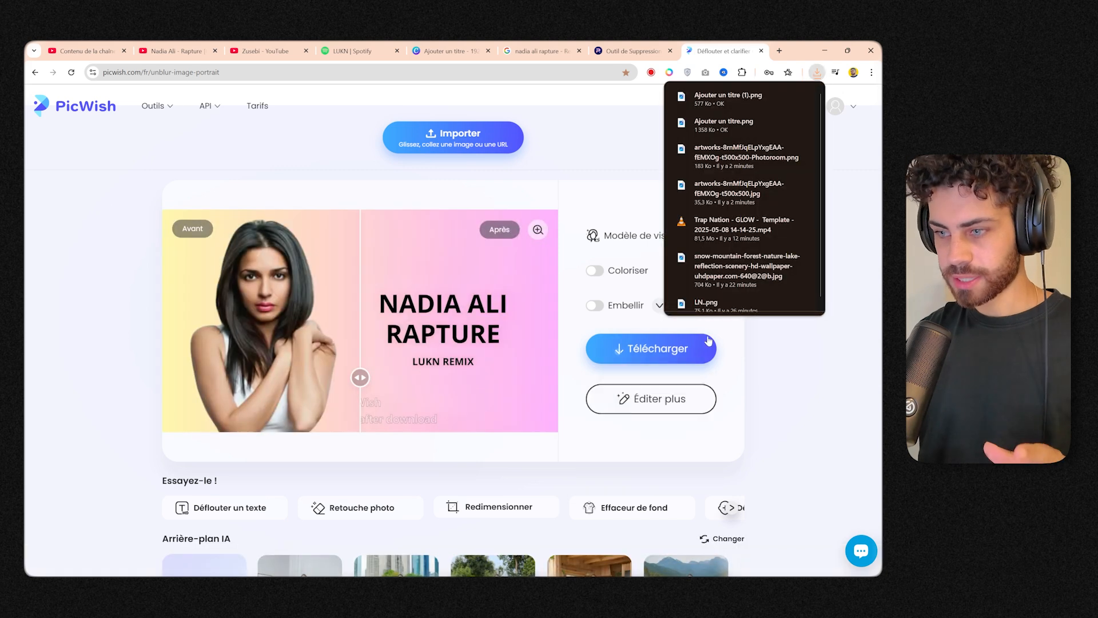
Switch to YouTube Studio and try to upload a custom thumbnail file for the video.
{"action": "left_click", "coordinate": [85, 46]}
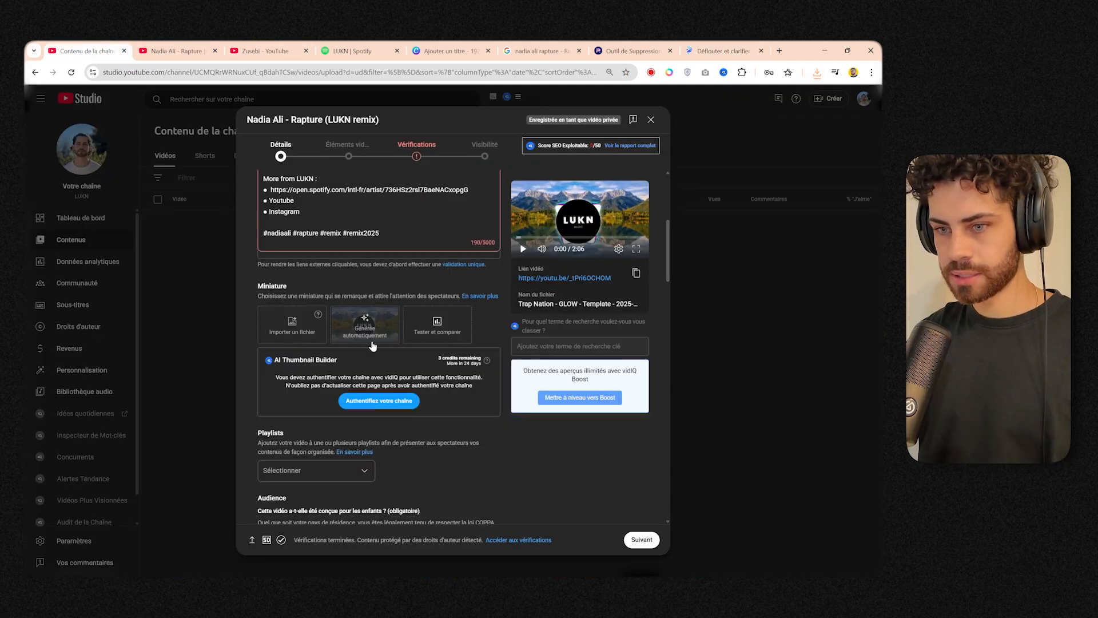
{"action": "left_click", "coordinate": [287, 333]}
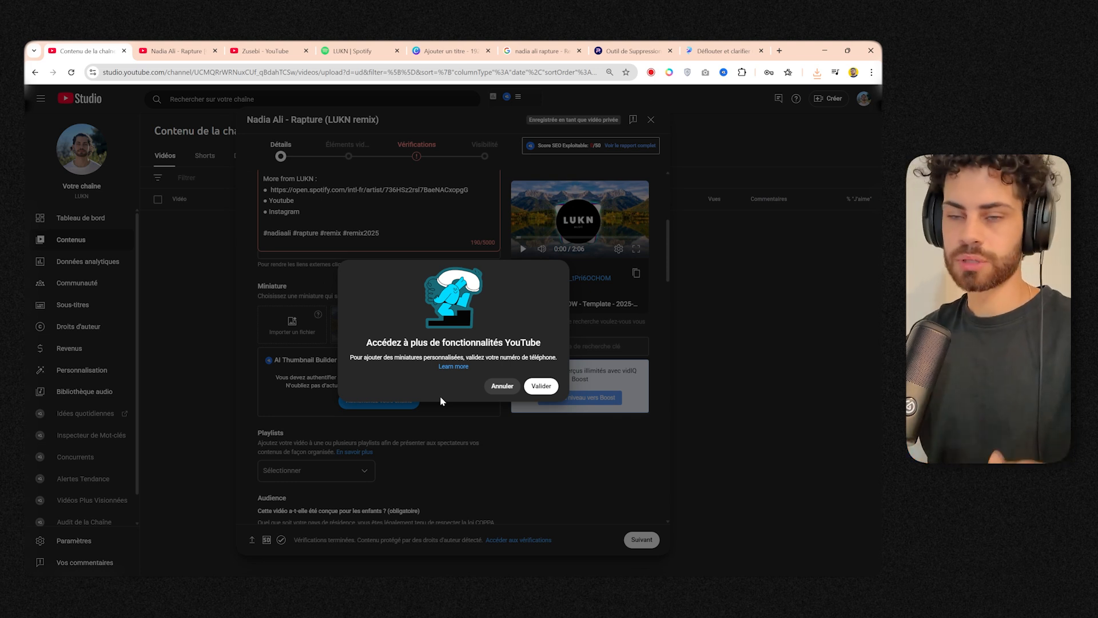
{"action": "left_click", "coordinate": [502, 386]}
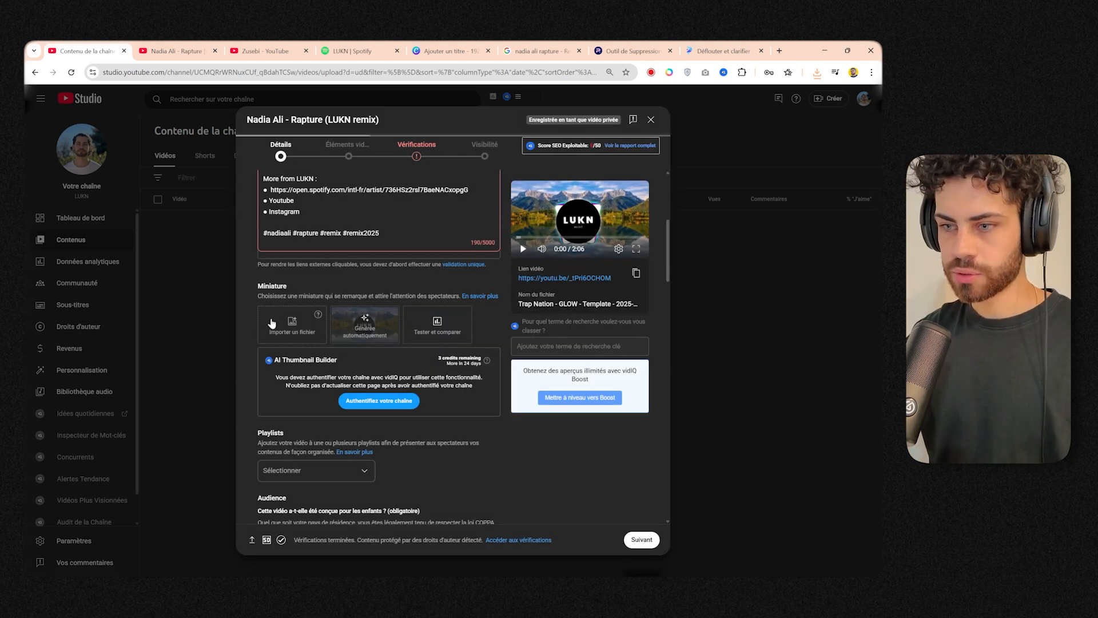
Create a new public playlist titled "Remix" and assign the video to it.
{"action": "scroll", "coordinate": [456, 261], "scroll_direction": "up", "scroll_amount": 3}
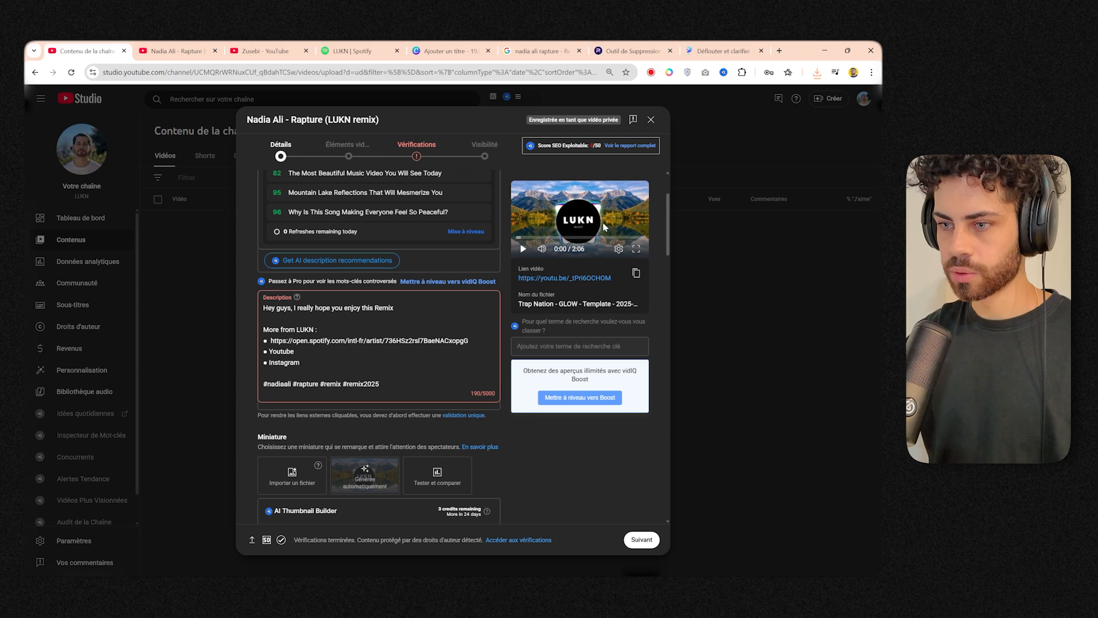
{"action": "scroll", "coordinate": [496, 384], "scroll_direction": "down", "scroll_amount": 10}
{"action": "left_click", "coordinate": [318, 270]}
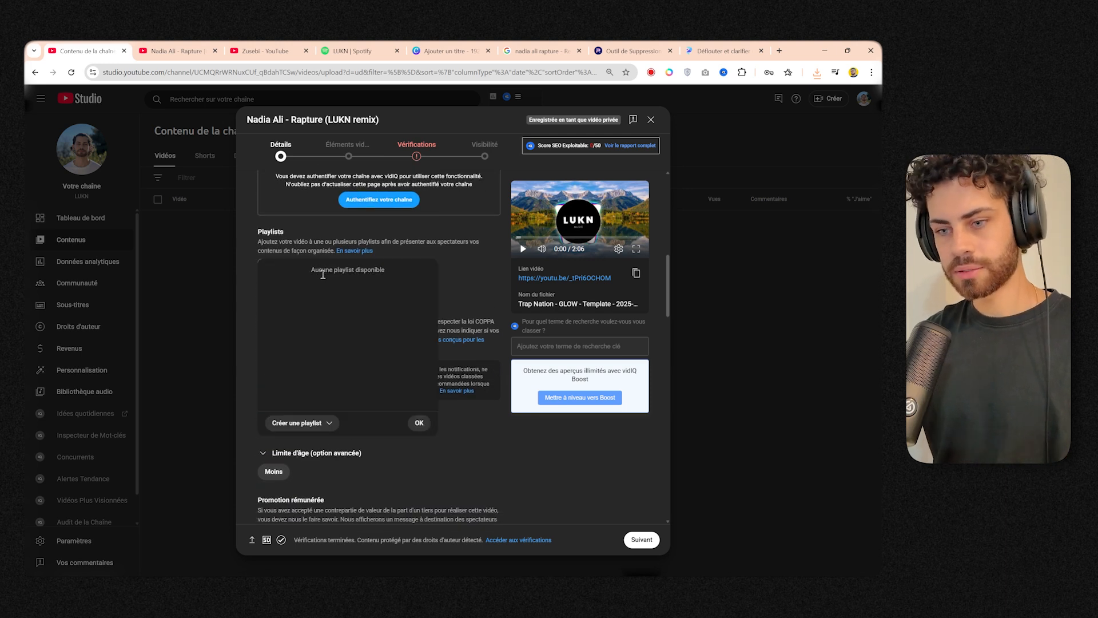
{"action": "left_click", "coordinate": [308, 424]}
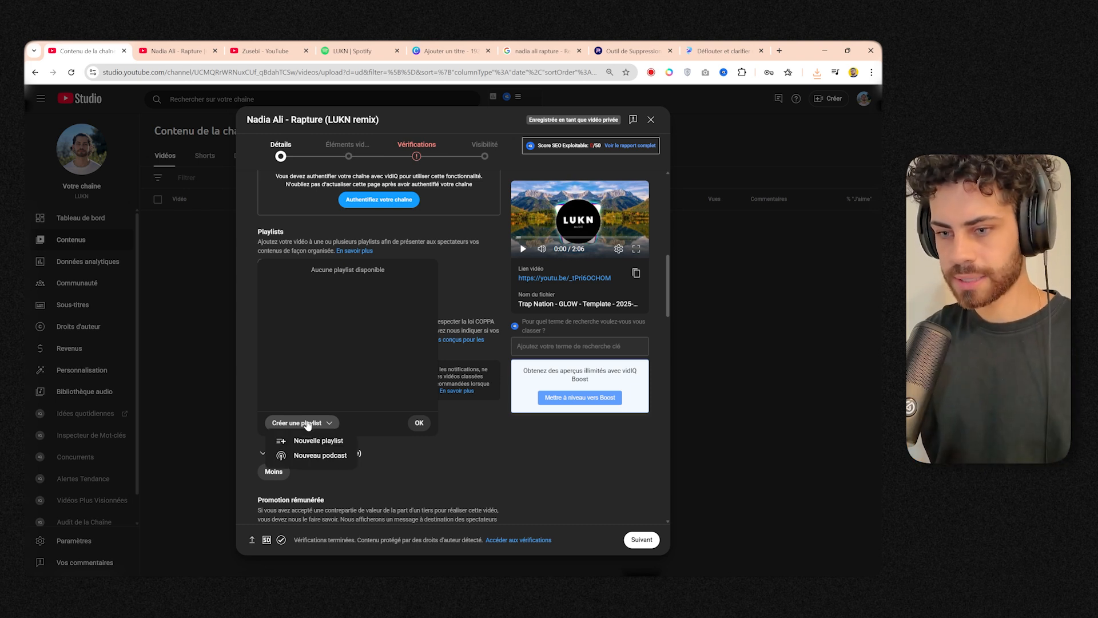
{"action": "left_click", "coordinate": [328, 441]}
{"action": "type", "text": "Remix"}
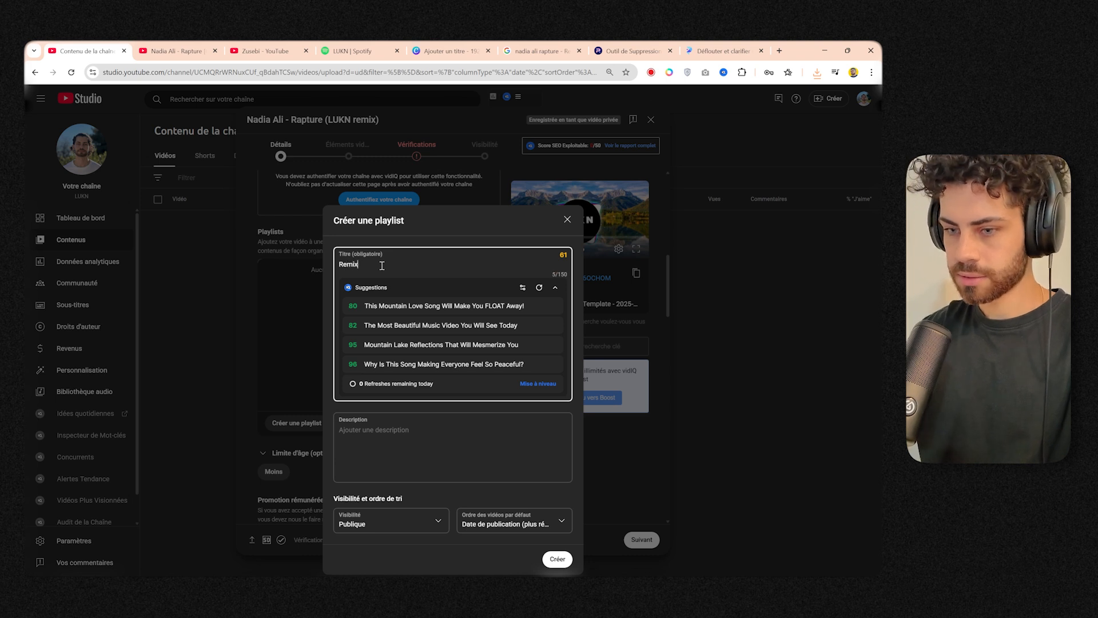
{"action": "left_click", "coordinate": [433, 548]}
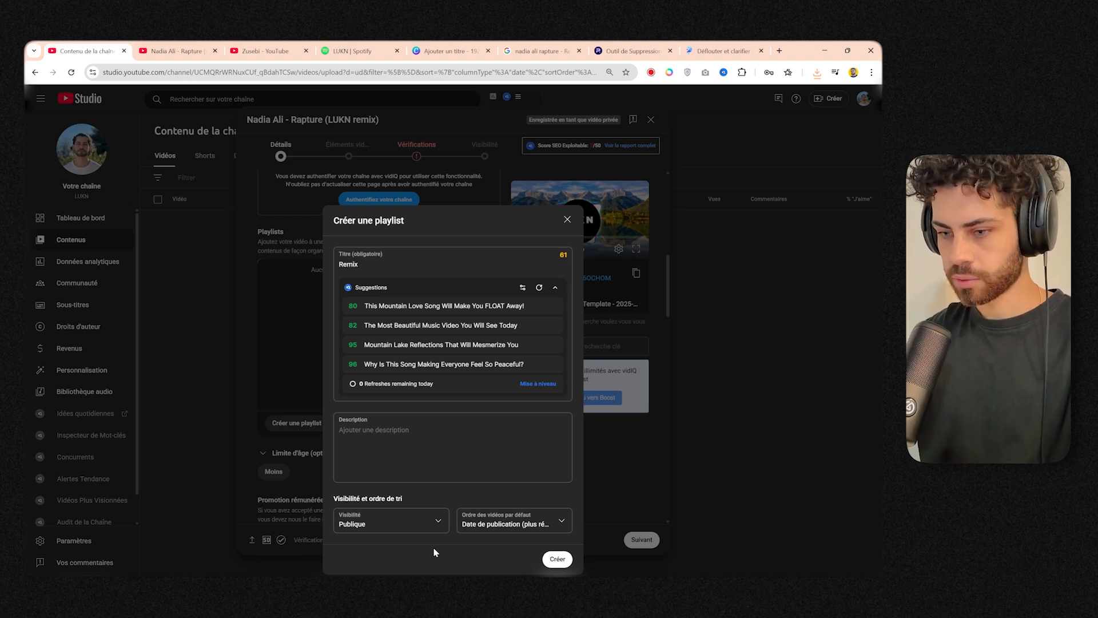
{"action": "left_click", "coordinate": [569, 563]}
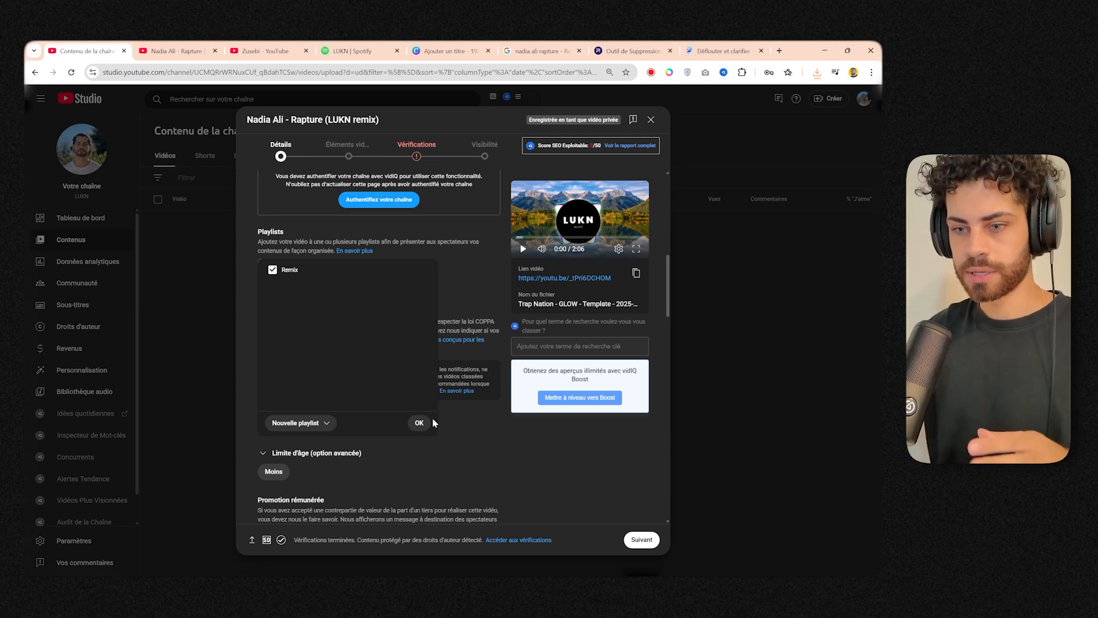
{"action": "left_click", "coordinate": [421, 422]}
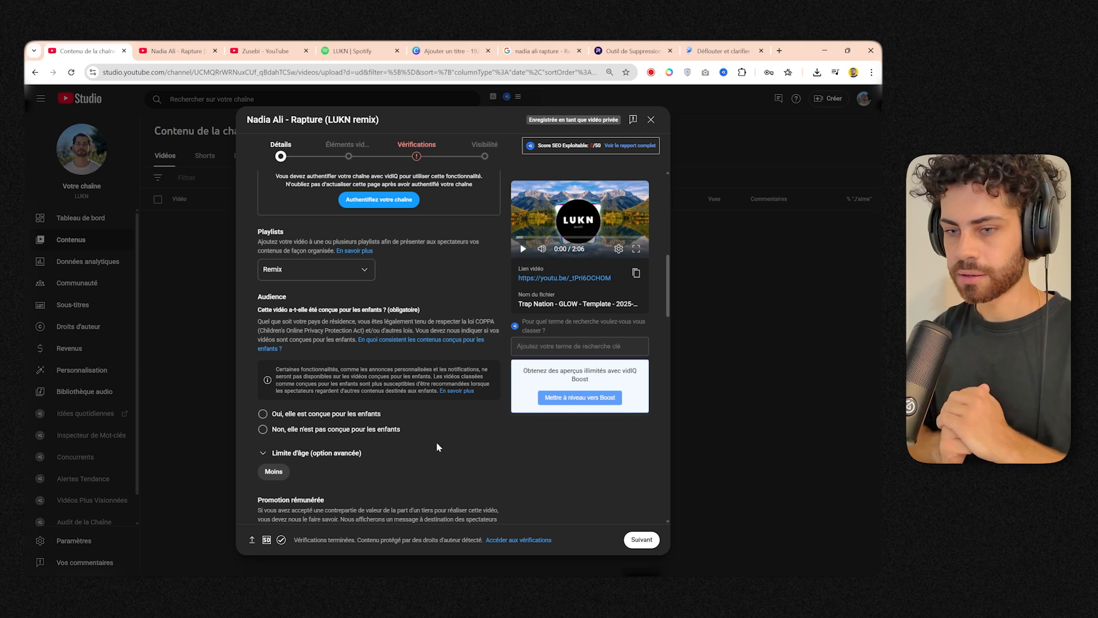
{"action": "left_click", "coordinate": [332, 276]}
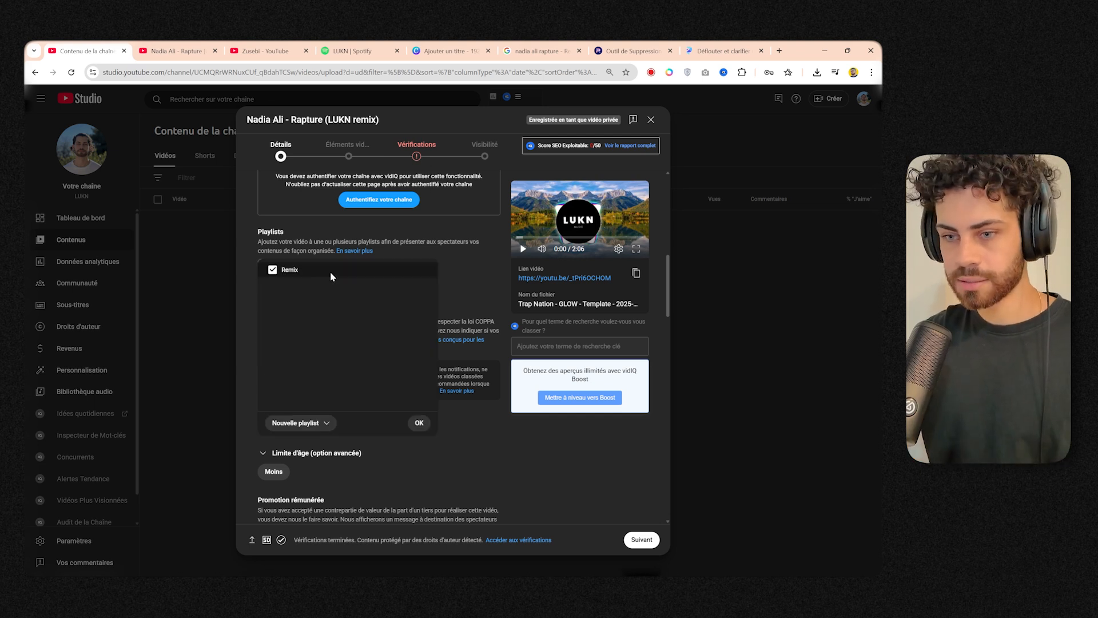
{"action": "left_click", "coordinate": [445, 476]}
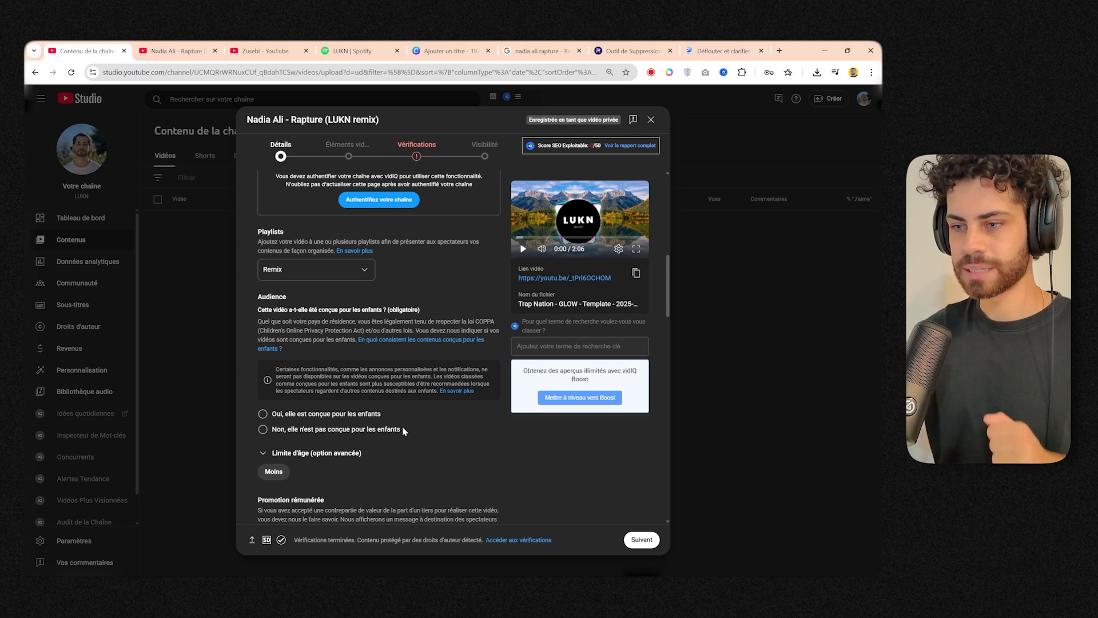
Mark the video as not made for kids and answer "Non" to the altered content question.
{"action": "scroll", "coordinate": [421, 425], "scroll_direction": "down", "scroll_amount": 1}
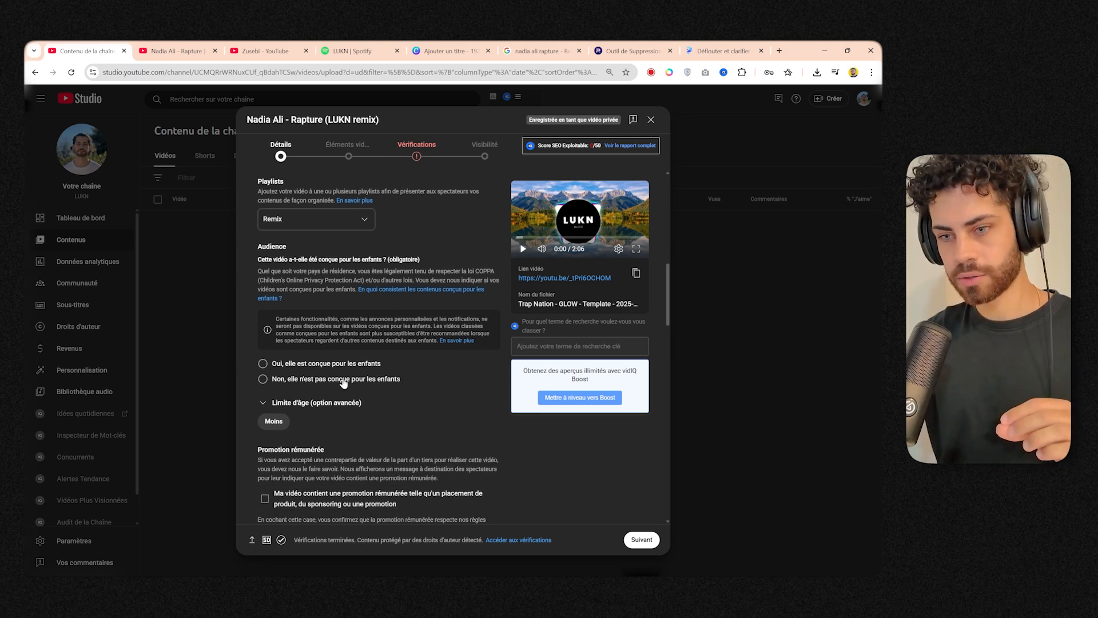
{"action": "left_click", "coordinate": [343, 382]}
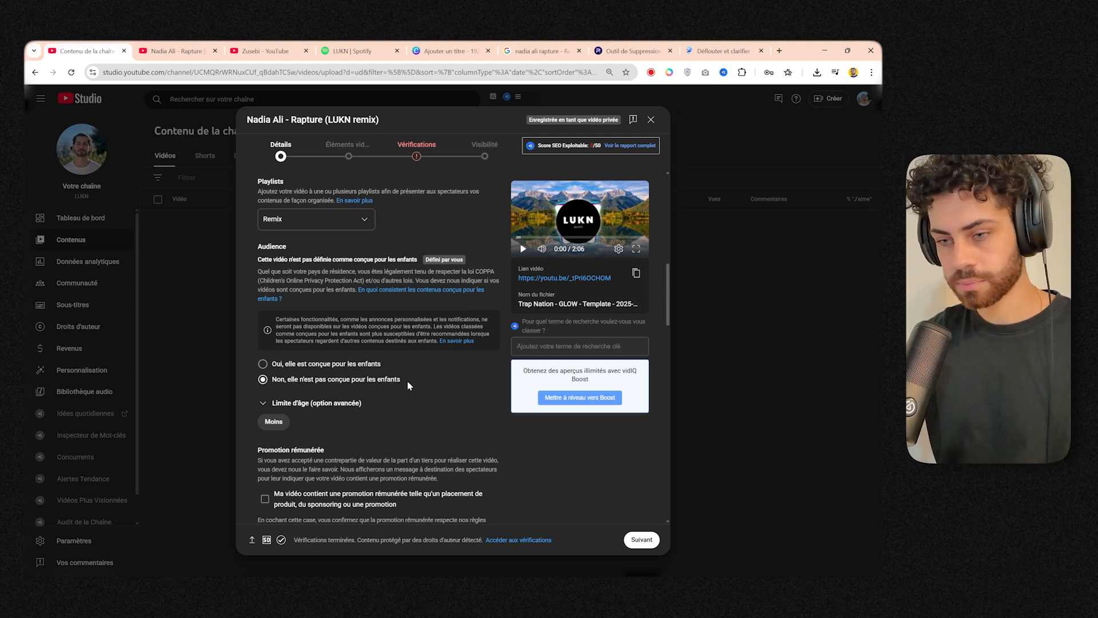
{"action": "scroll", "coordinate": [321, 283], "scroll_direction": "down", "scroll_amount": 2}
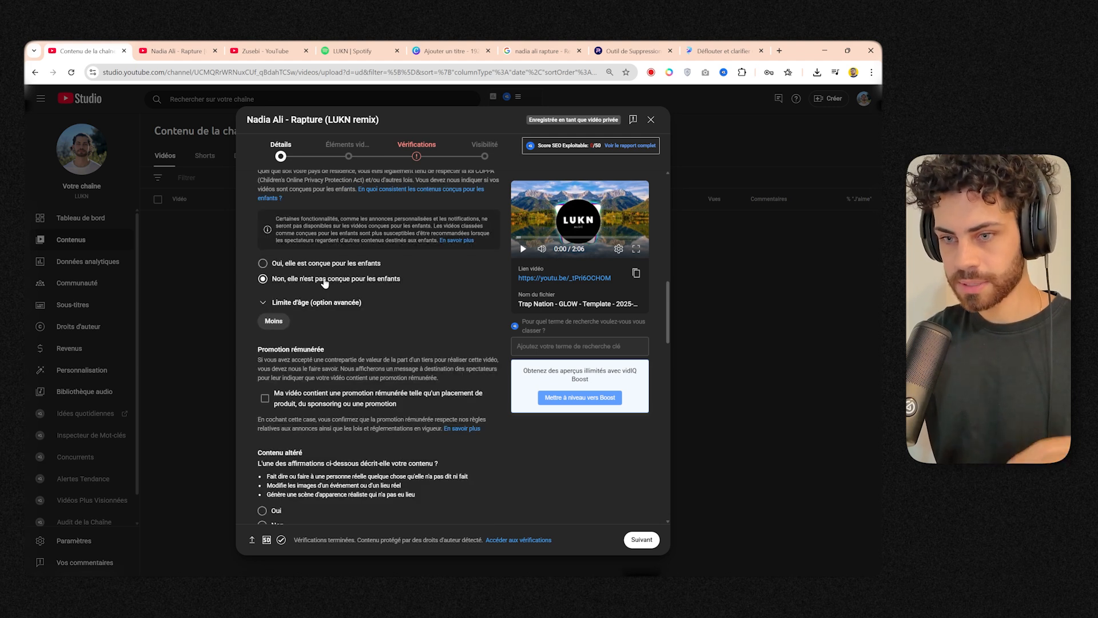
{"action": "scroll", "coordinate": [323, 303], "scroll_direction": "down", "scroll_amount": 2}
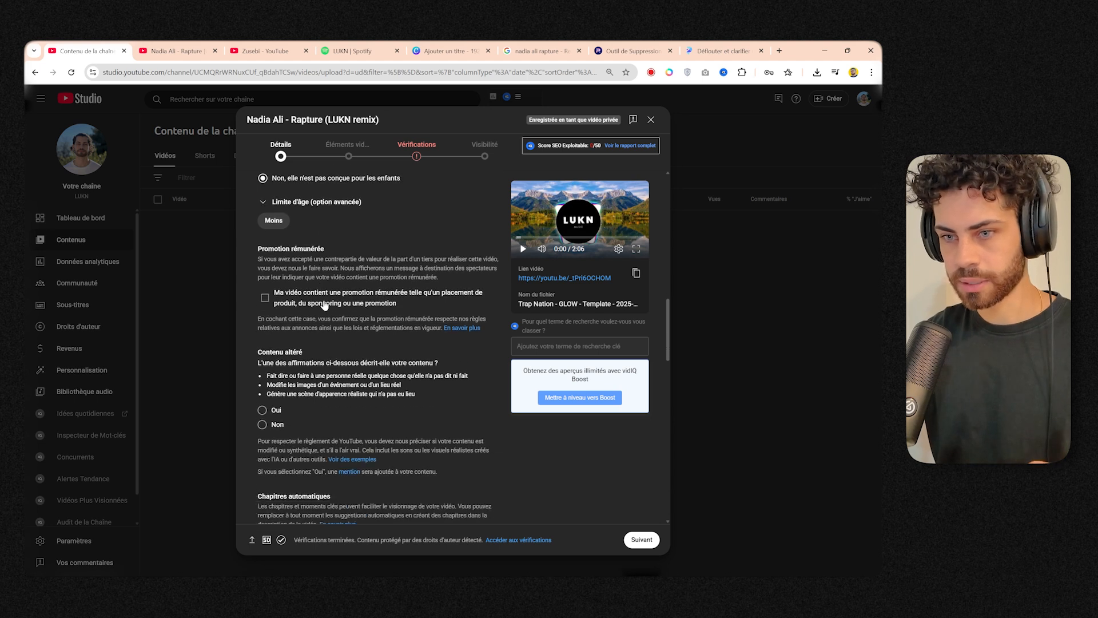
{"action": "scroll", "coordinate": [309, 274], "scroll_direction": "down", "scroll_amount": 1}
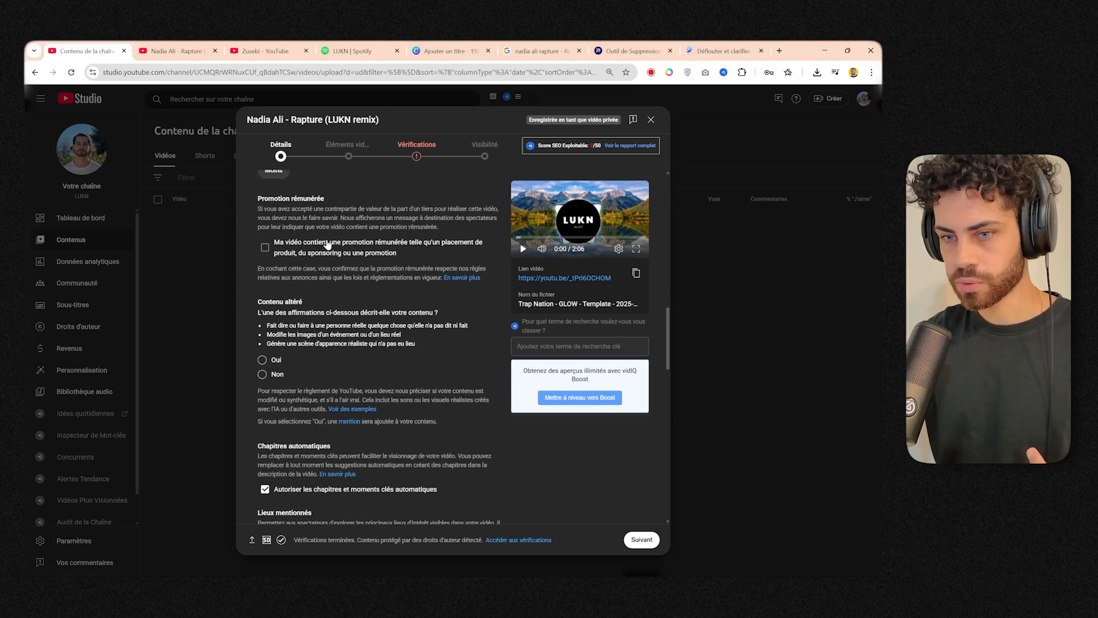
{"action": "scroll", "coordinate": [328, 245], "scroll_direction": "down", "scroll_amount": 2}
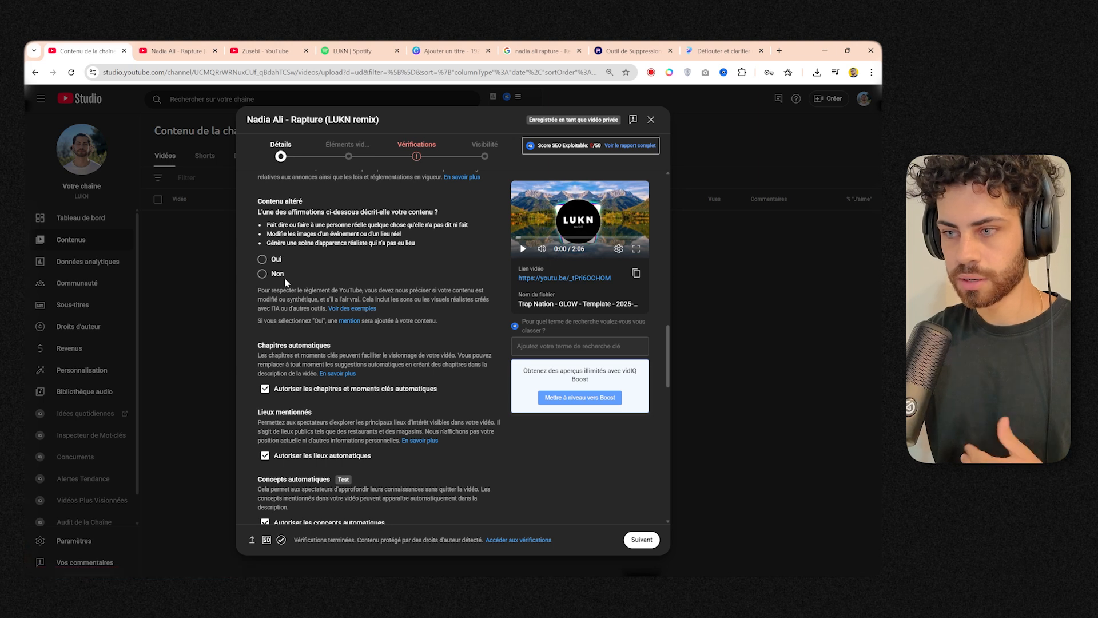
{"action": "left_click", "coordinate": [275, 276]}
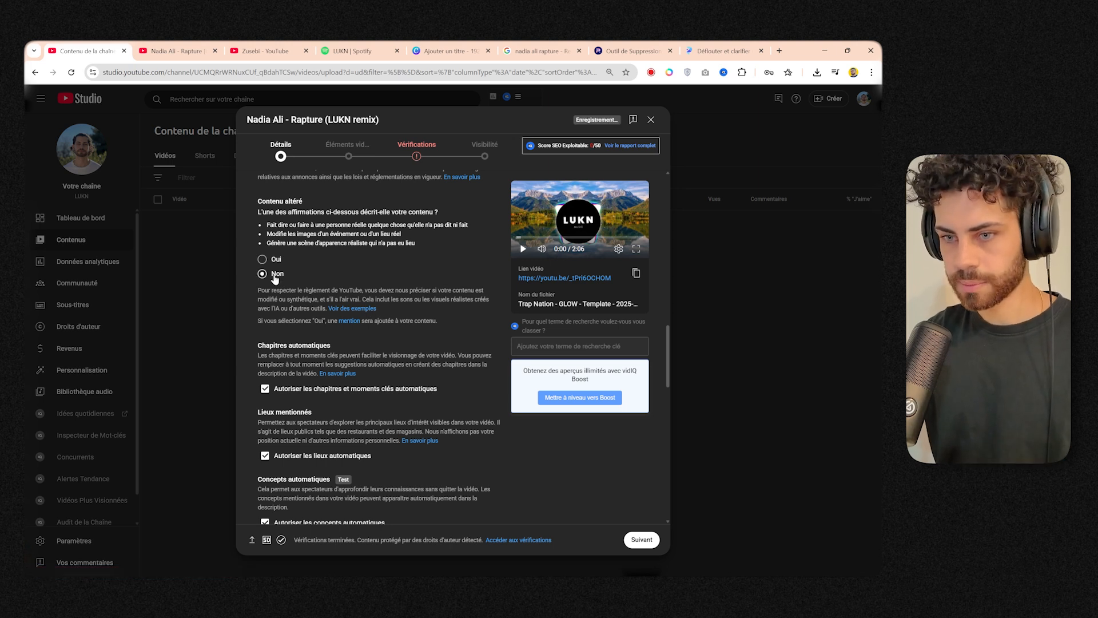
Examine the automatic chapters, places, concepts and tag settings, and check the hashtags in the video's description.
{"action": "scroll", "coordinate": [275, 277], "scroll_direction": "down", "scroll_amount": 3}
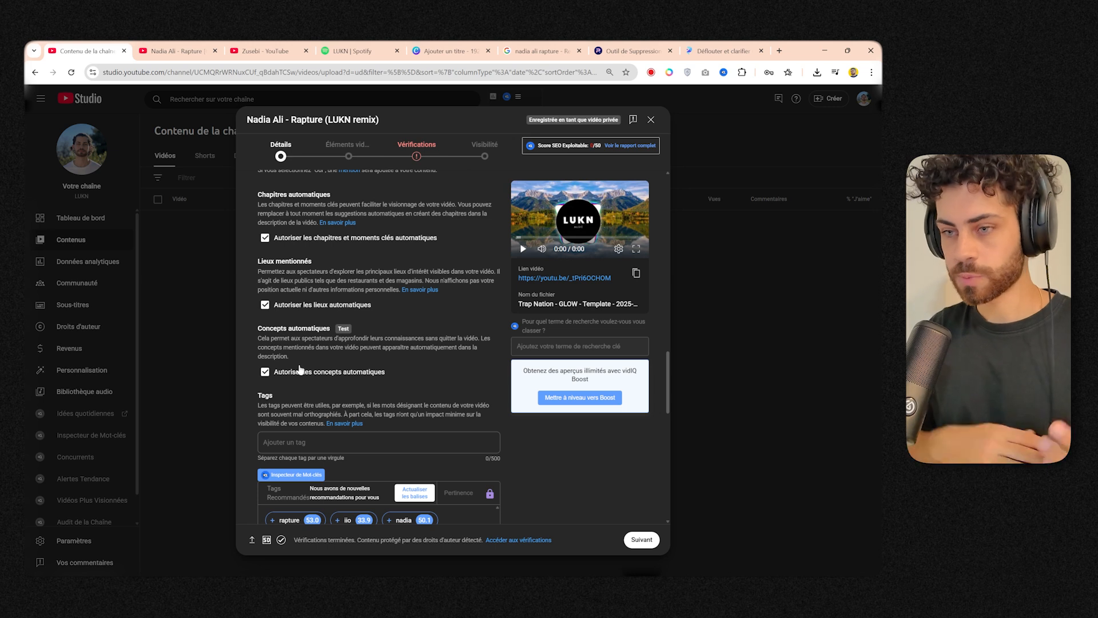
{"action": "scroll", "coordinate": [314, 361], "scroll_direction": "down", "scroll_amount": 1}
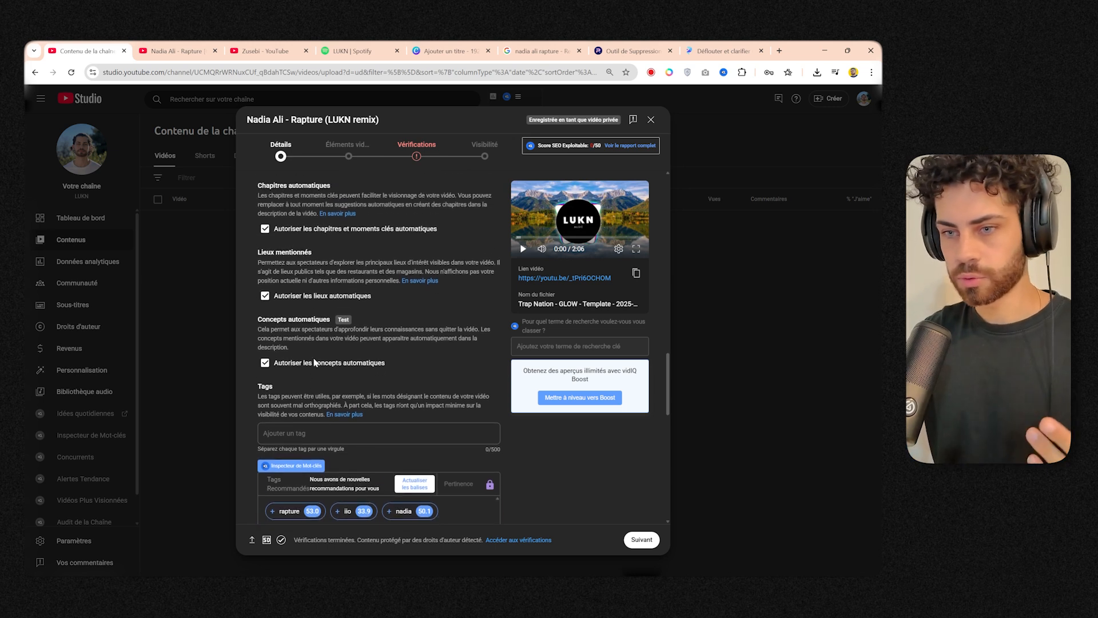
{"action": "scroll", "coordinate": [314, 360], "scroll_direction": "down", "scroll_amount": 1}
{"action": "scroll", "coordinate": [245, 375], "scroll_direction": "down", "scroll_amount": 3}
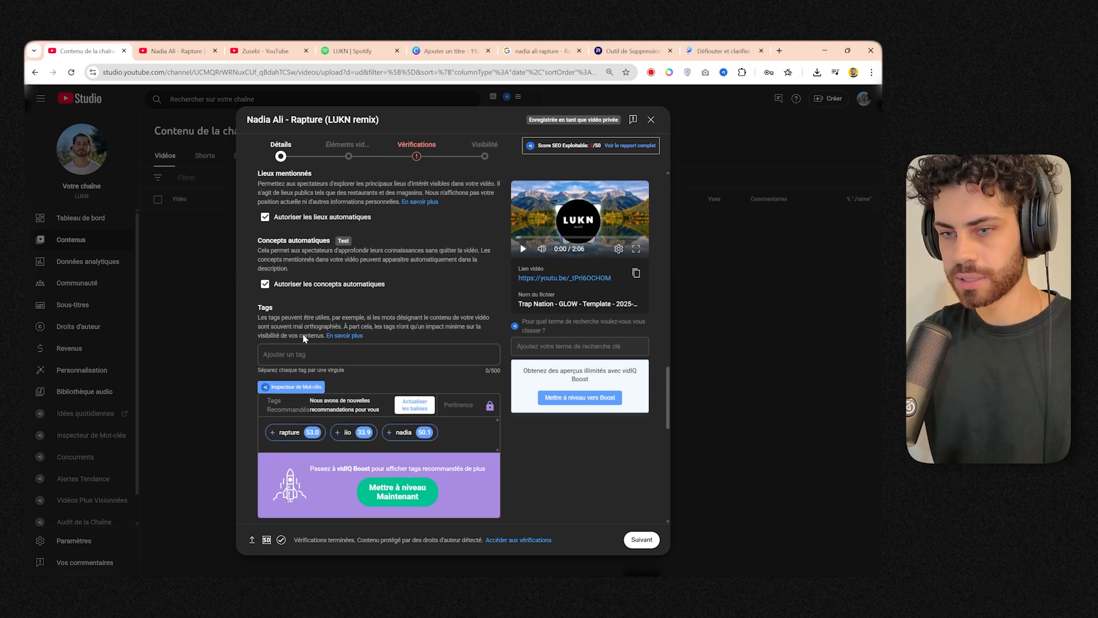
{"action": "scroll", "coordinate": [295, 281], "scroll_direction": "up", "scroll_amount": 1}
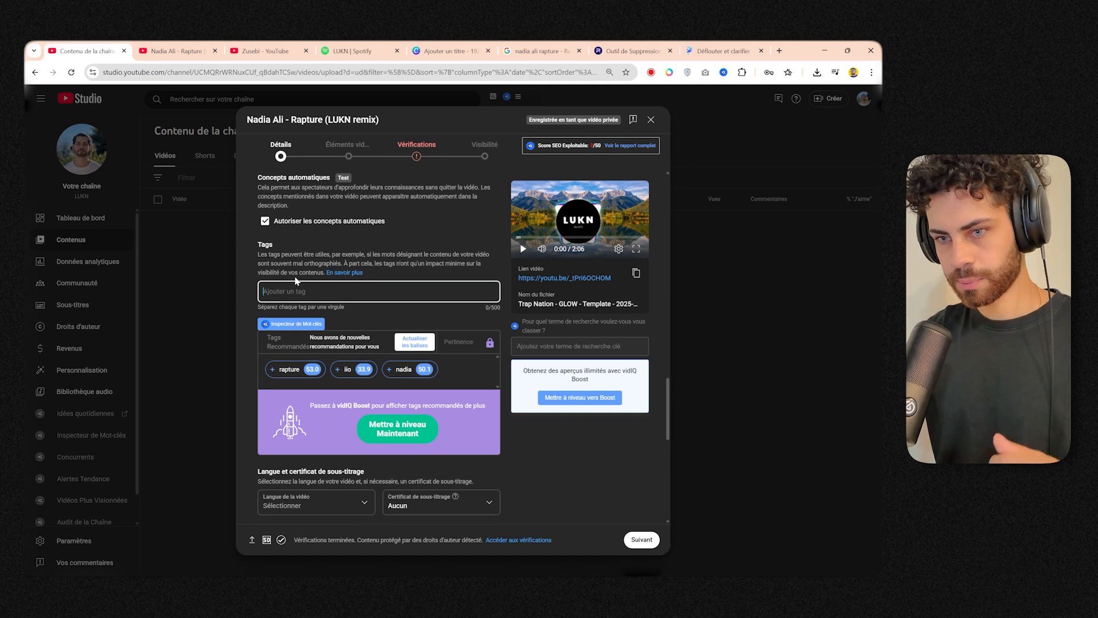
{"action": "scroll", "coordinate": [295, 291], "scroll_direction": "up", "scroll_amount": 15}
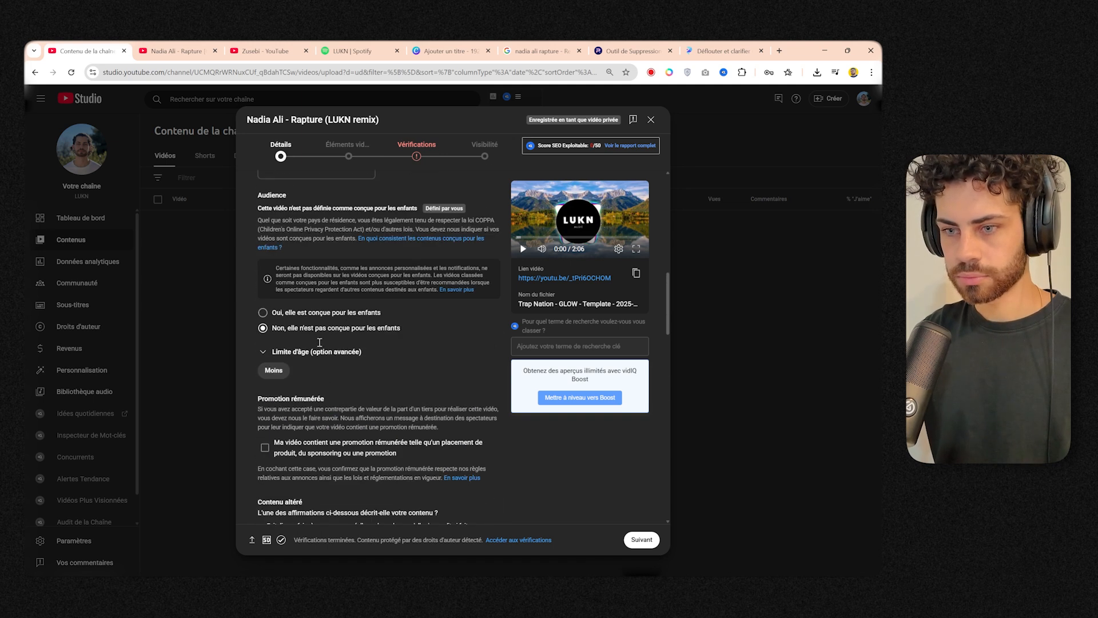
{"action": "left_click_drag", "start_coordinate": [285, 384], "coordinate": [359, 382]}
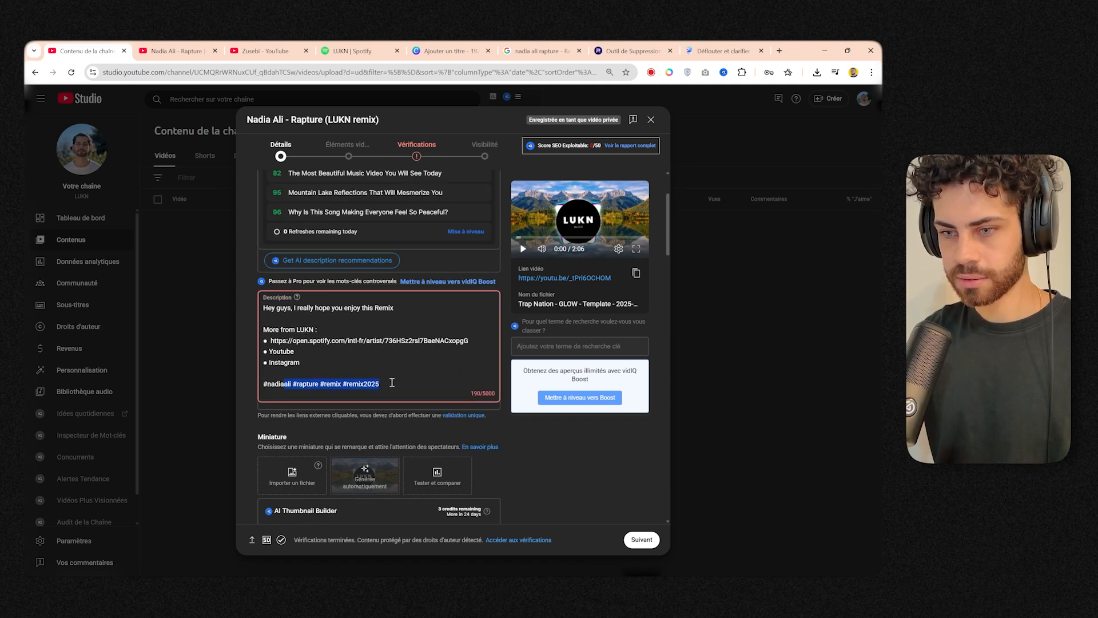
{"action": "scroll", "coordinate": [392, 382], "scroll_direction": "down", "scroll_amount": 15}
Add the tags "LUKN", "nadia ali", "rapture" and "nadia ali rapture" to the video.
{"action": "left_click", "coordinate": [290, 286]}
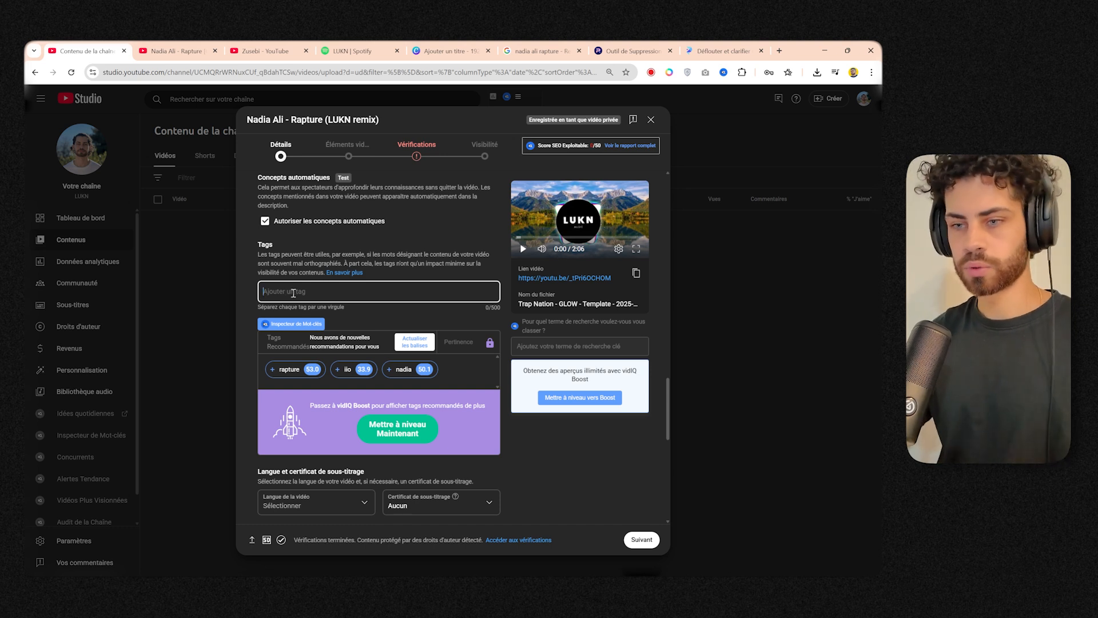
{"action": "type", "text": "LUKN"}
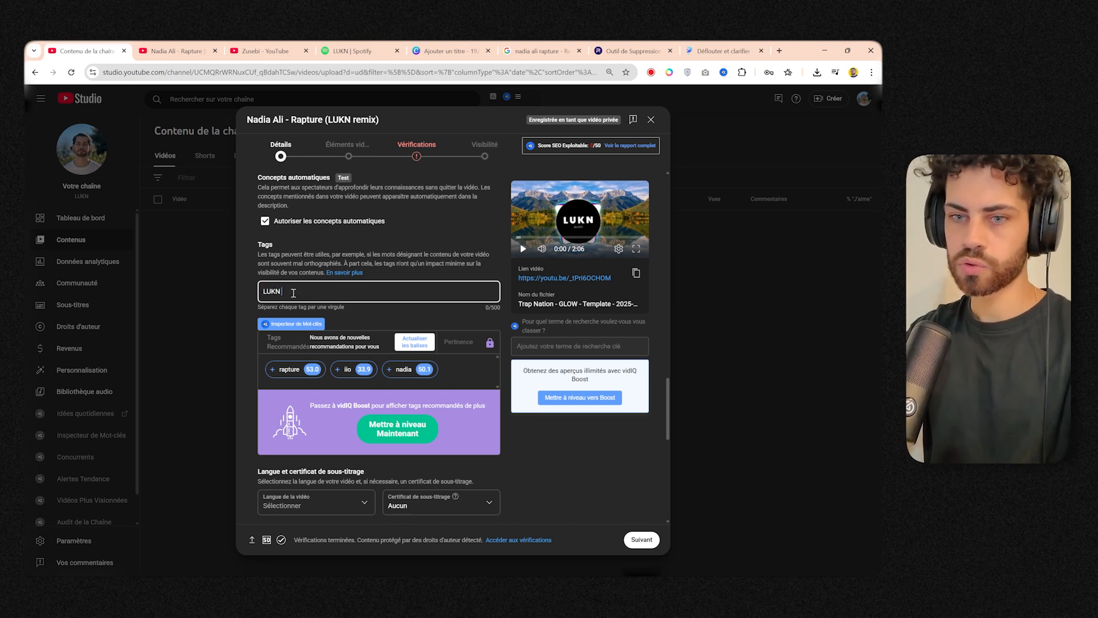
{"action": "key", "text": "Return"}
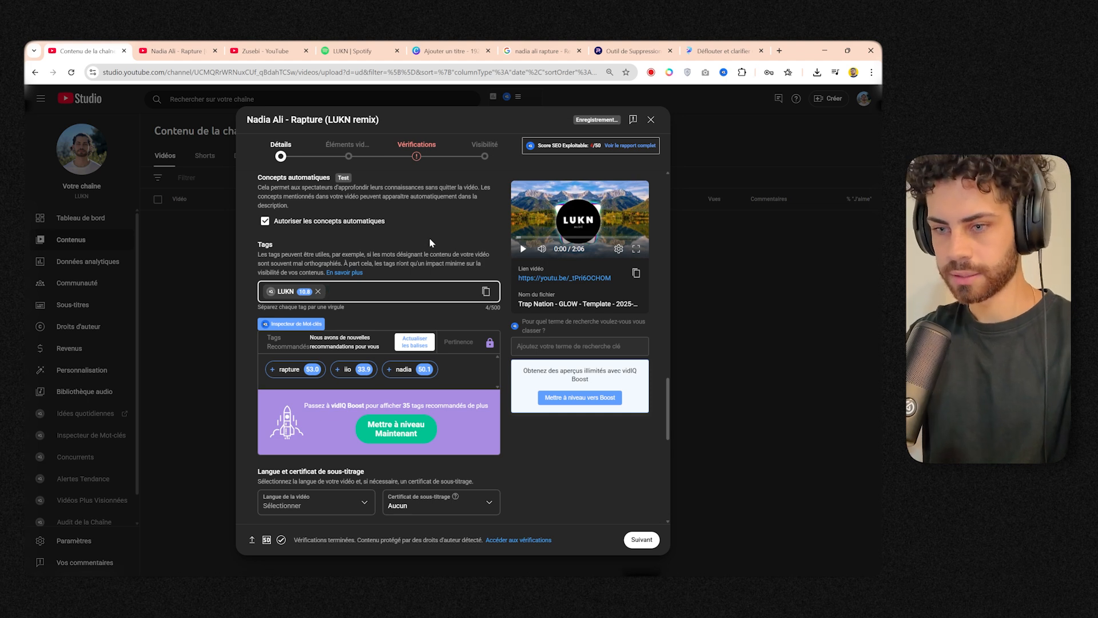
{"action": "type", "text": "nadia ali"}
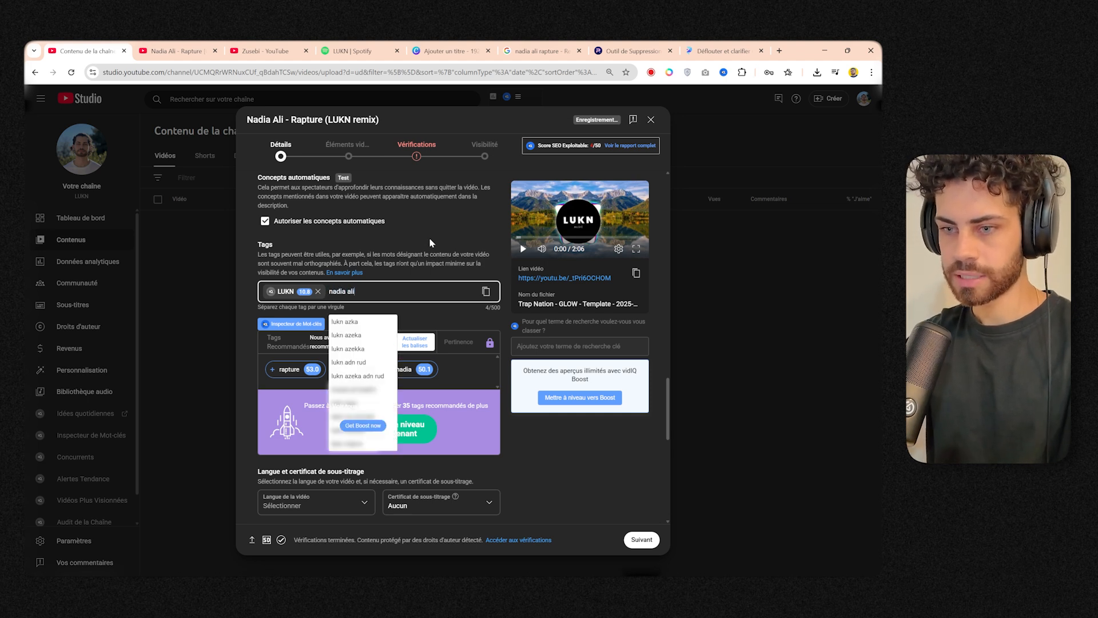
{"action": "key", "text": "Return"}
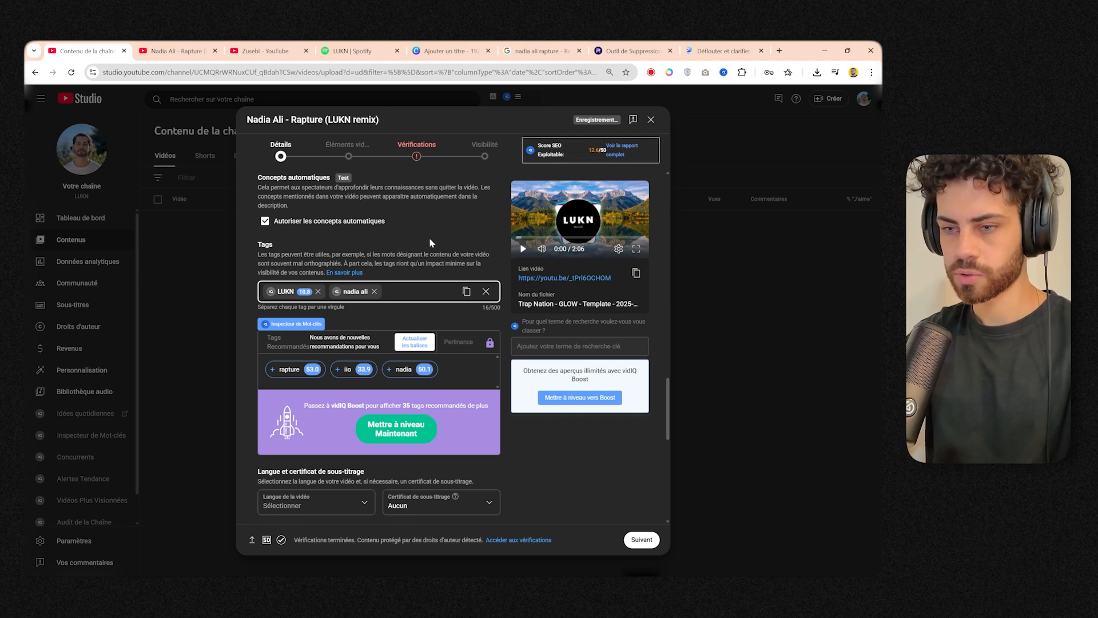
{"action": "type", "text": "rapture"}
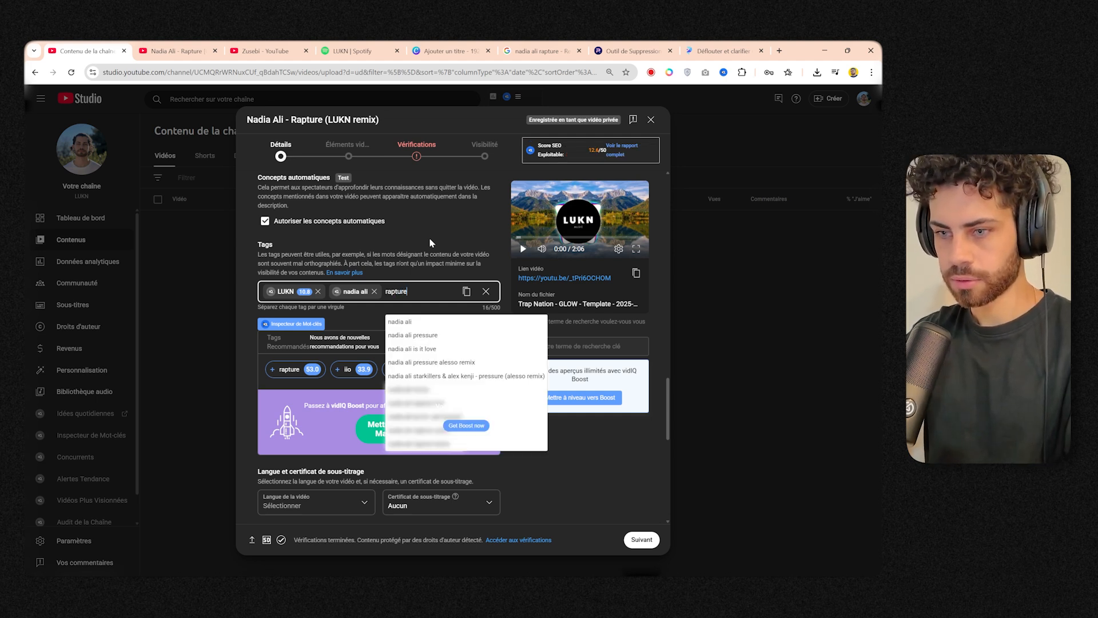
{"action": "key", "text": "Return"}
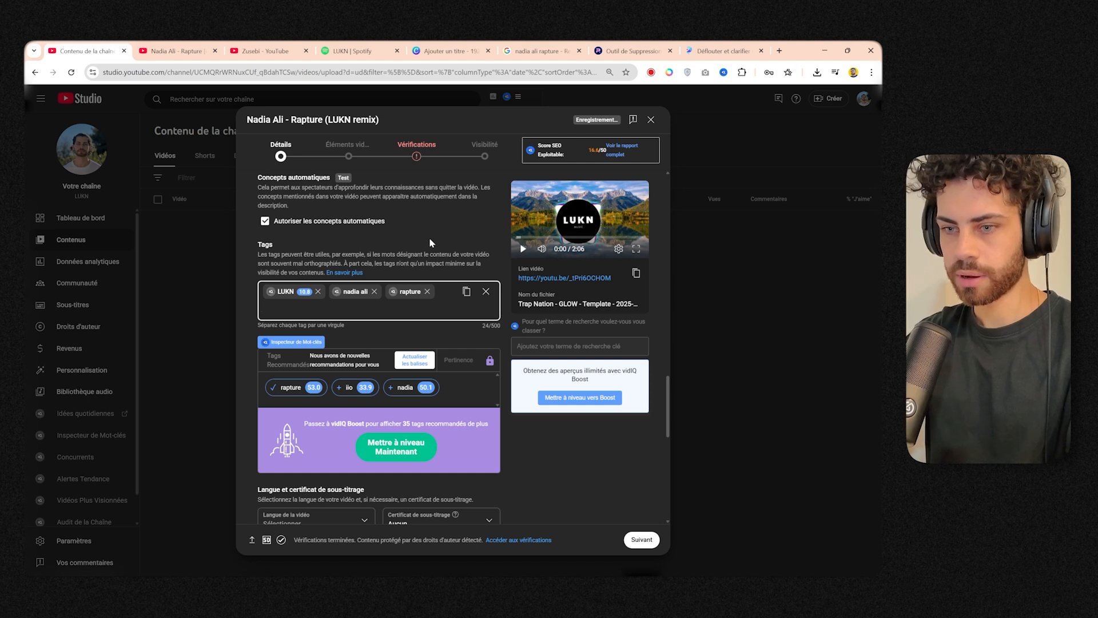
{"action": "type", "text": "nadia ai"}
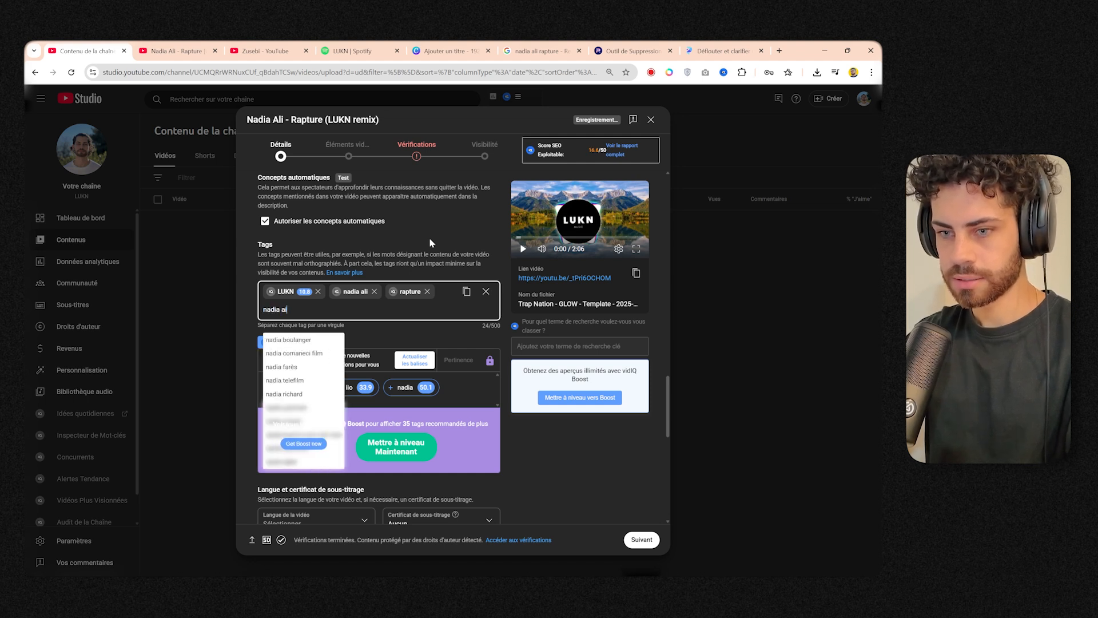
{"action": "type", "text": "i rapture"}
{"action": "key", "text": "Return"}
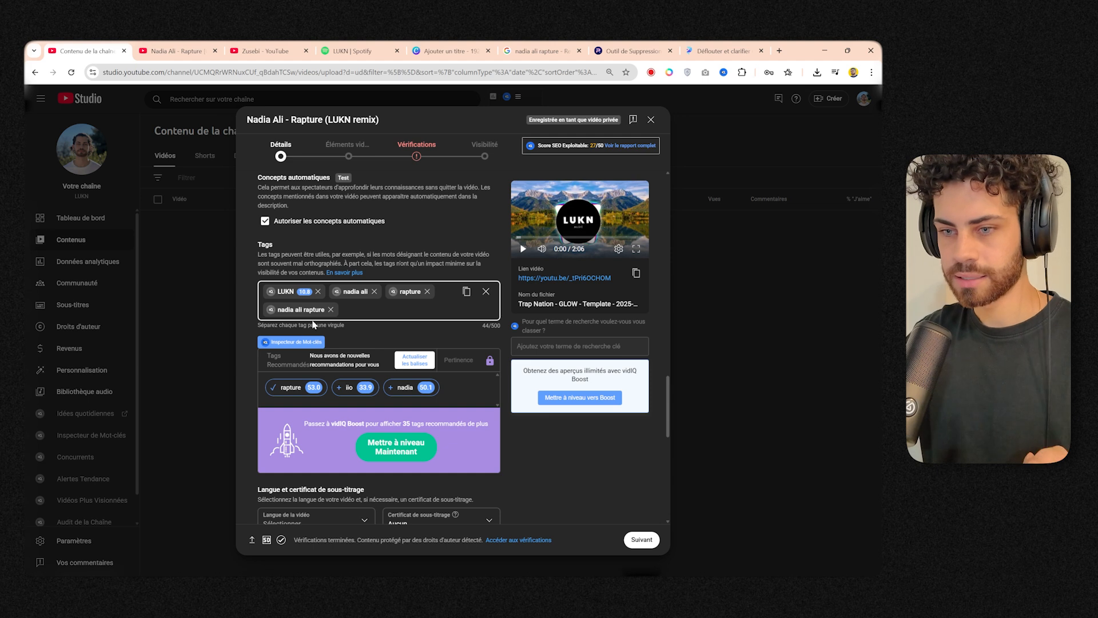
Add the tags "nadia ali rapture remix" and "remix 2025" to the video.
{"action": "left_click", "coordinate": [364, 330]}
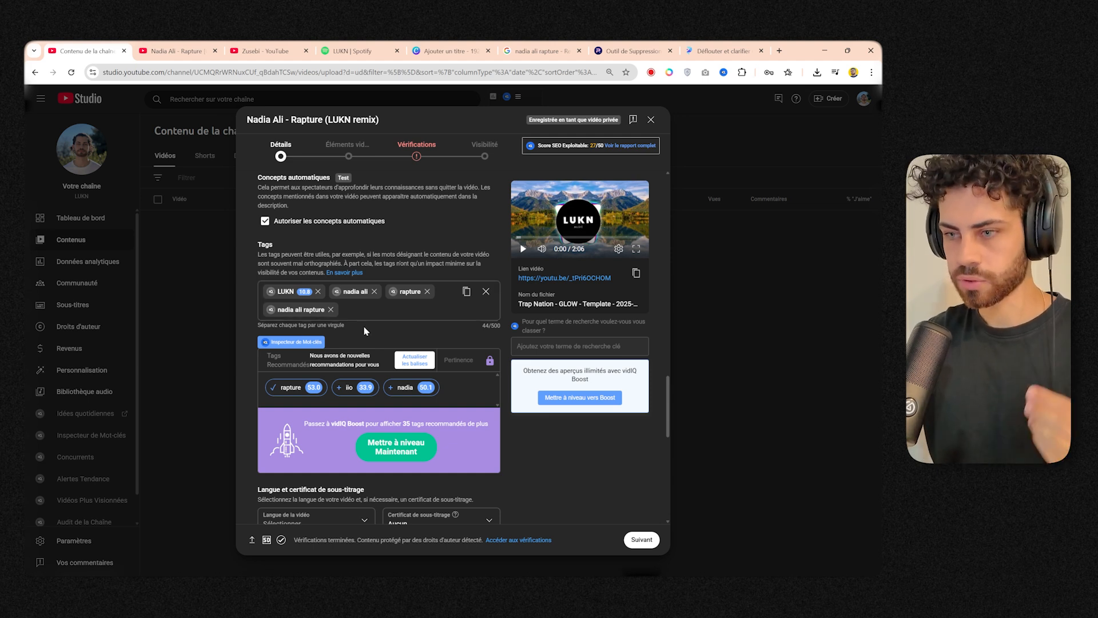
{"action": "left_click", "coordinate": [375, 319]}
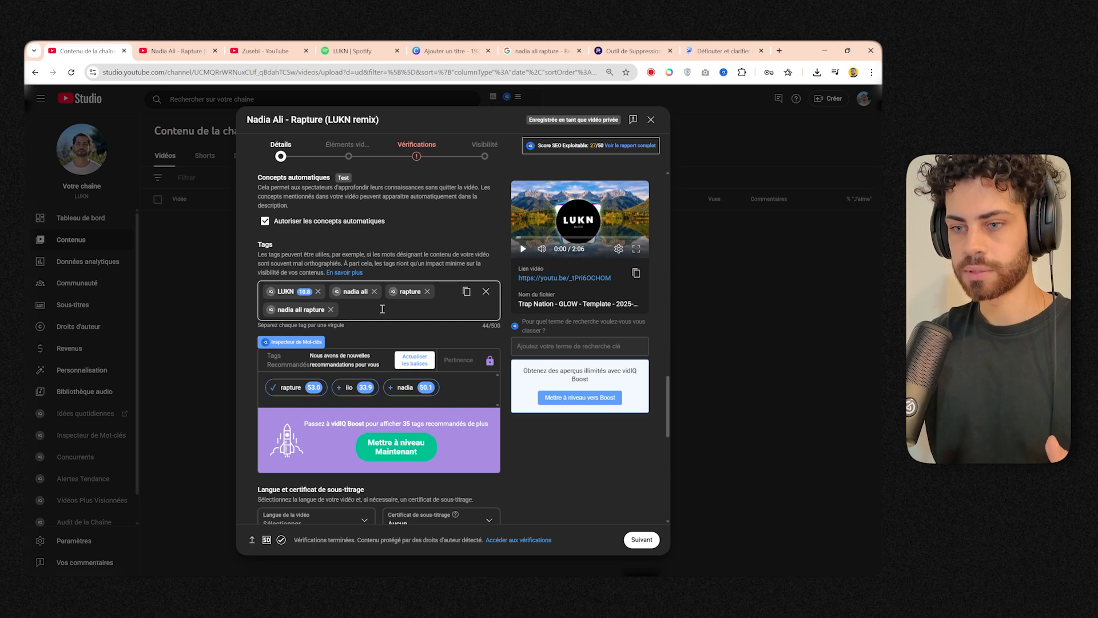
{"action": "type", "text": "nadaia"}
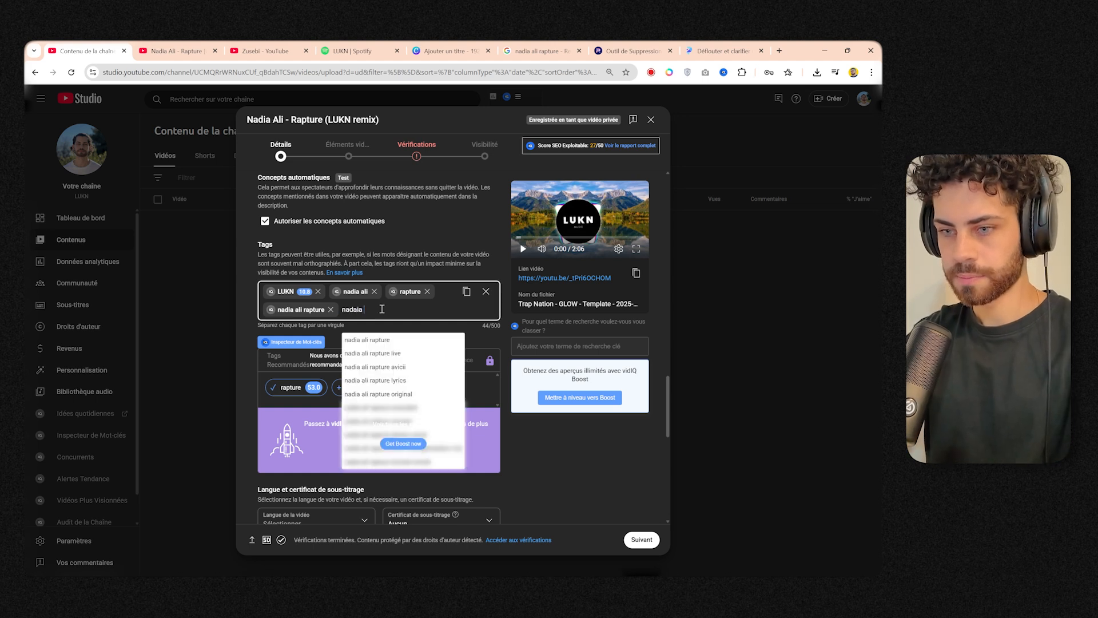
{"action": "type", "text": "m"}
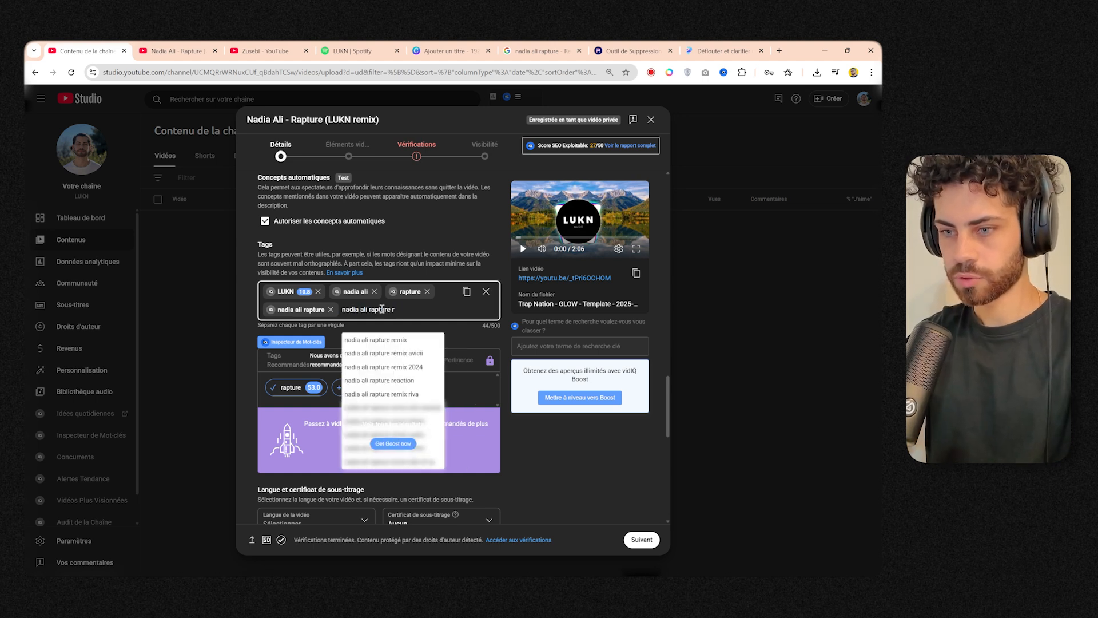
{"action": "type", "text": "ix"}
{"action": "key", "text": "Return"}
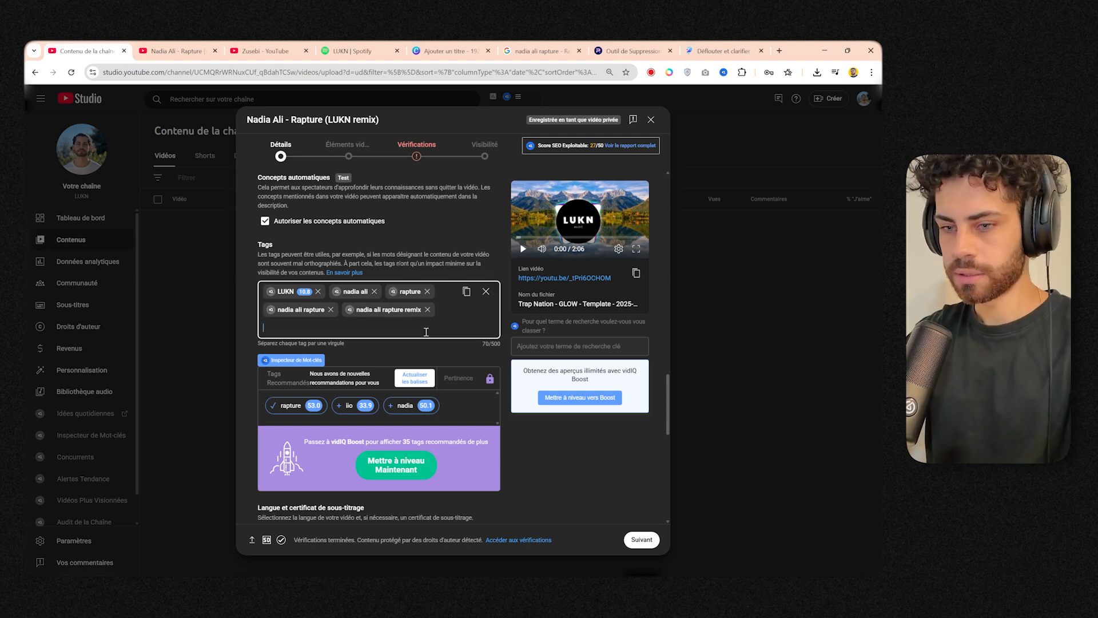
{"action": "type", "text": "remix 2025"}
{"action": "key", "text": "Return"}
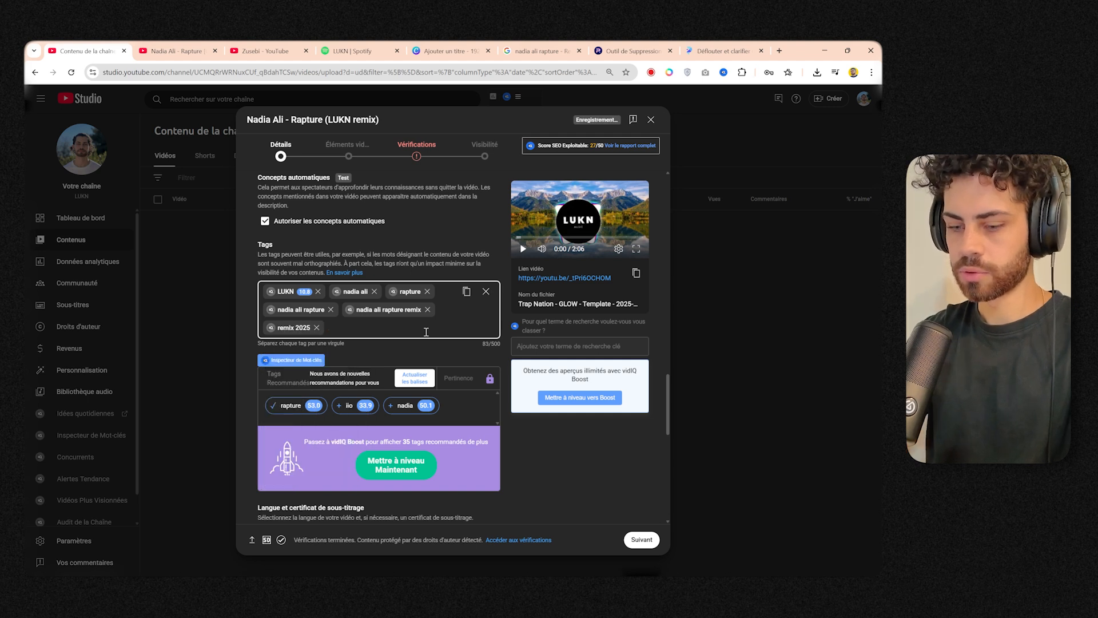
Add the tags "slap house 2025" and "remix music" to the video.
{"action": "type", "text": "slap house"}
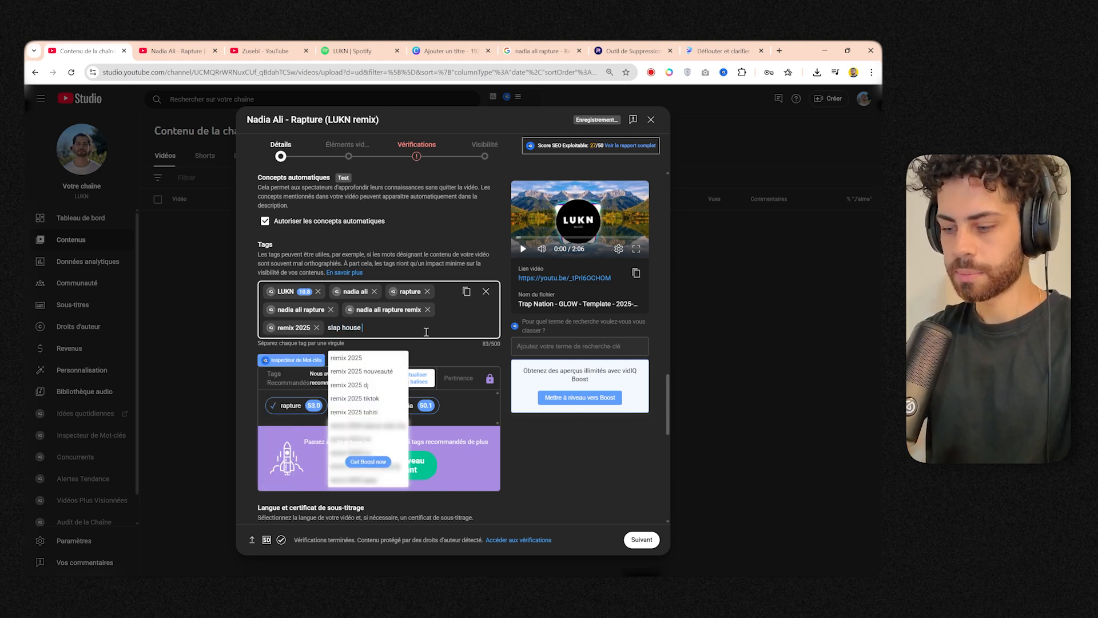
{"action": "type", "text": " 2025"}
{"action": "key", "text": "Return"}
{"action": "type", "text": "re"}
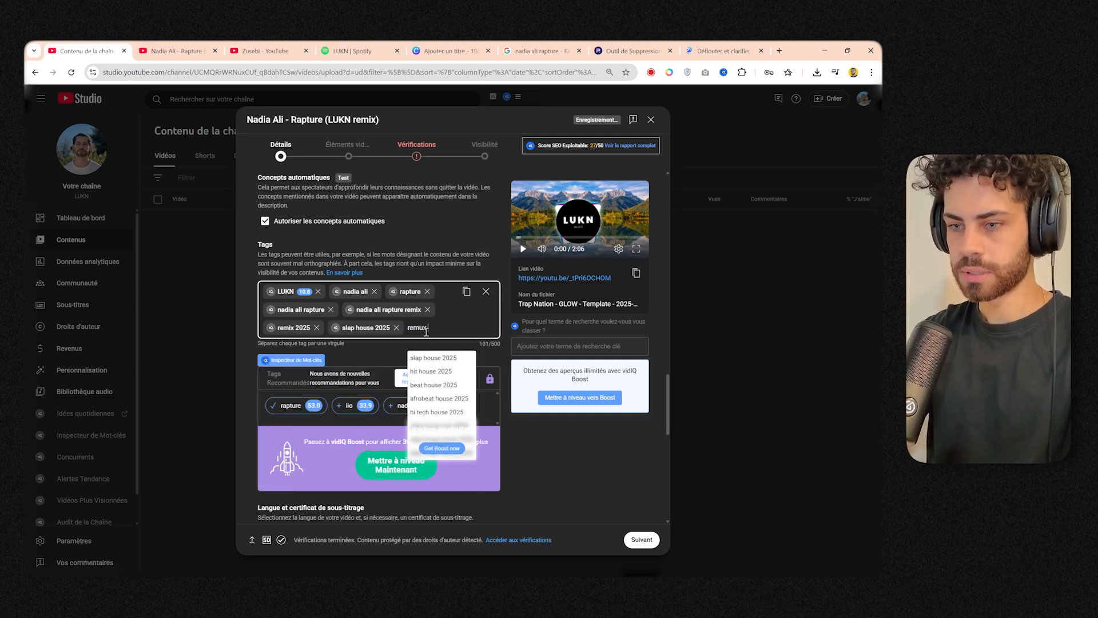
{"action": "type", "text": "mix mu"}
{"action": "key", "text": "BackSpace"}
{"action": "type", "text": "ix music"}
{"action": "key", "text": "Return"}
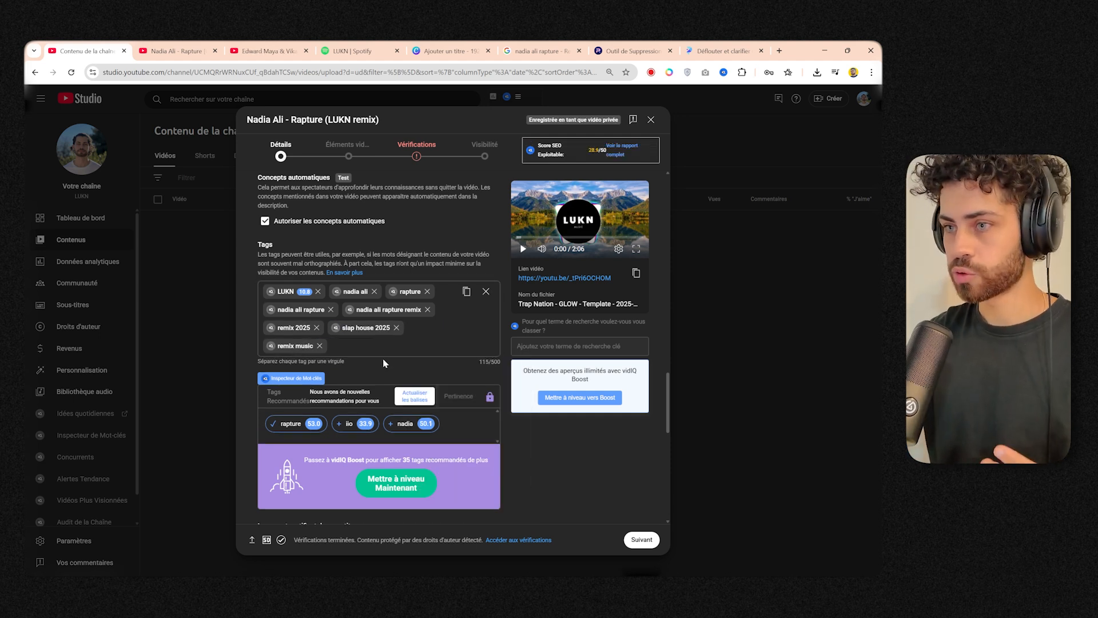
Search Google for "vidql", open the vidIQ website and look over its dashboard with the top keyword opportunities.
{"action": "left_click", "coordinate": [274, 51]}
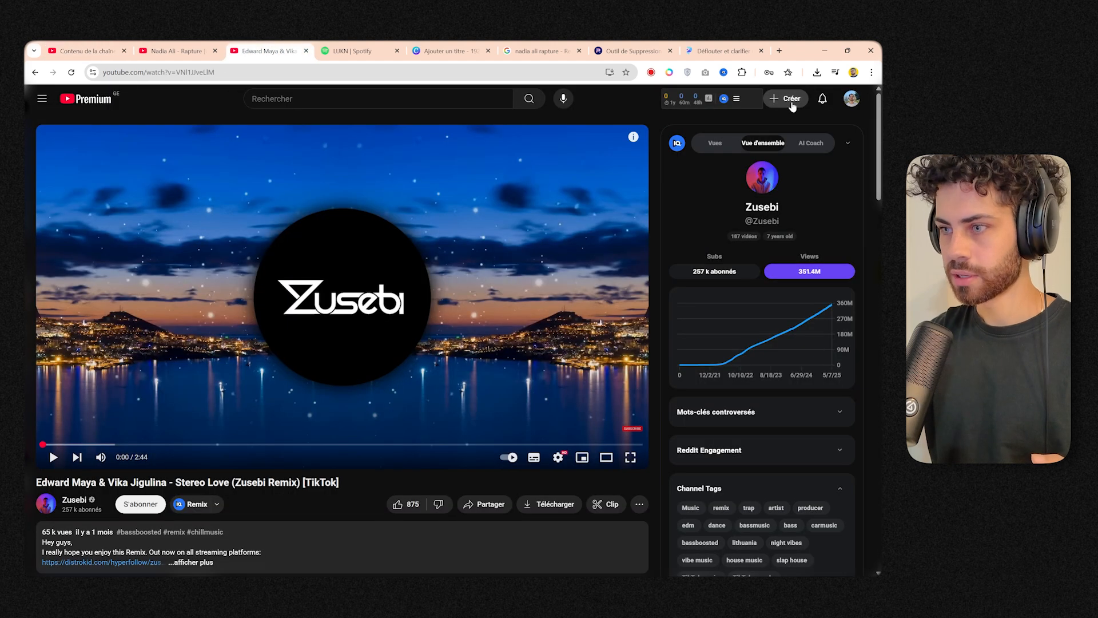
{"action": "left_click", "coordinate": [737, 99]}
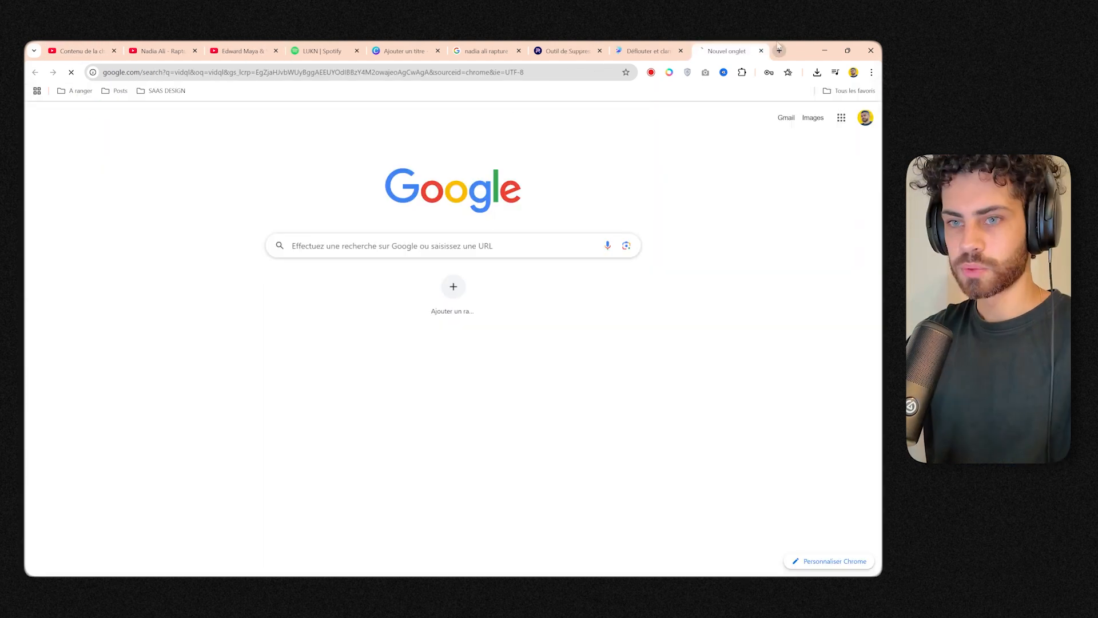
{"action": "left_click", "coordinate": [257, 234]}
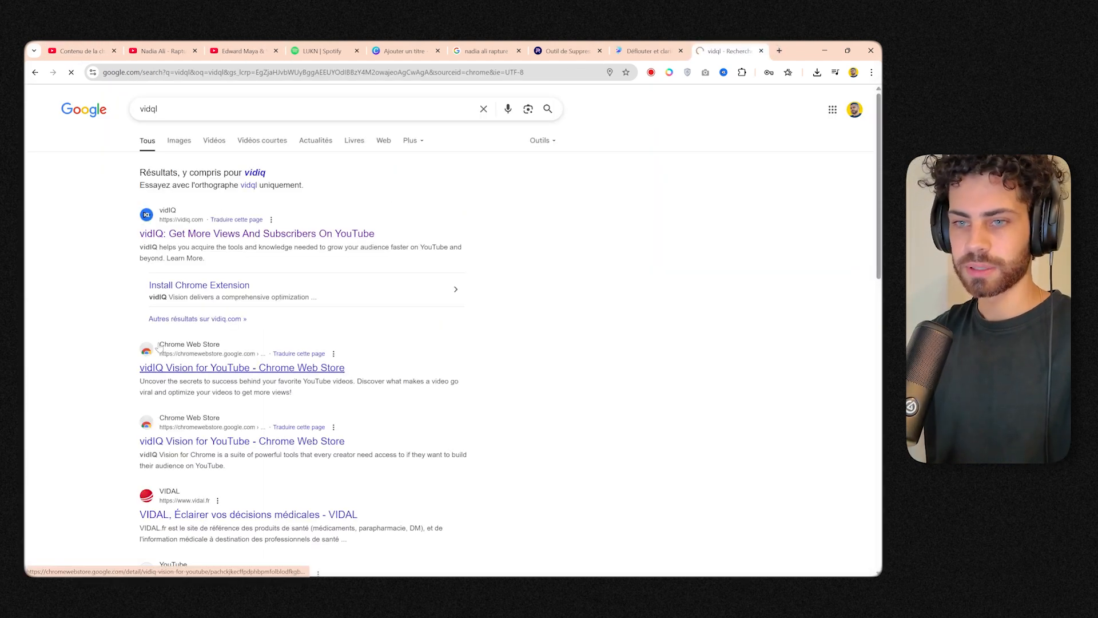
{"action": "scroll", "coordinate": [544, 235], "scroll_direction": "down", "scroll_amount": 7}
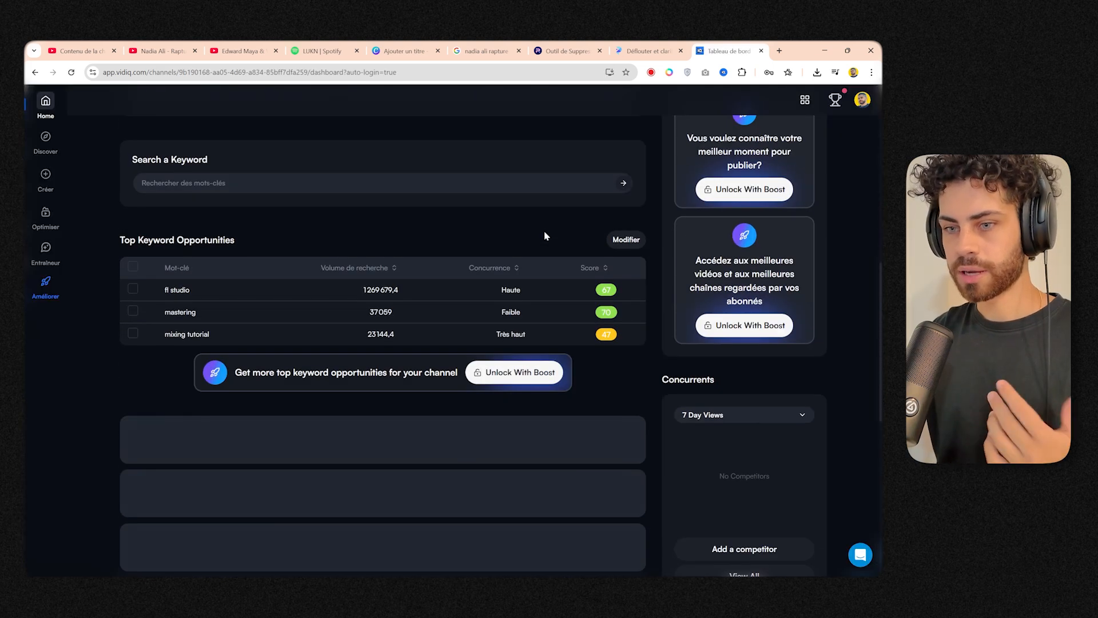
{"action": "scroll", "coordinate": [544, 235], "scroll_direction": "up", "scroll_amount": 1}
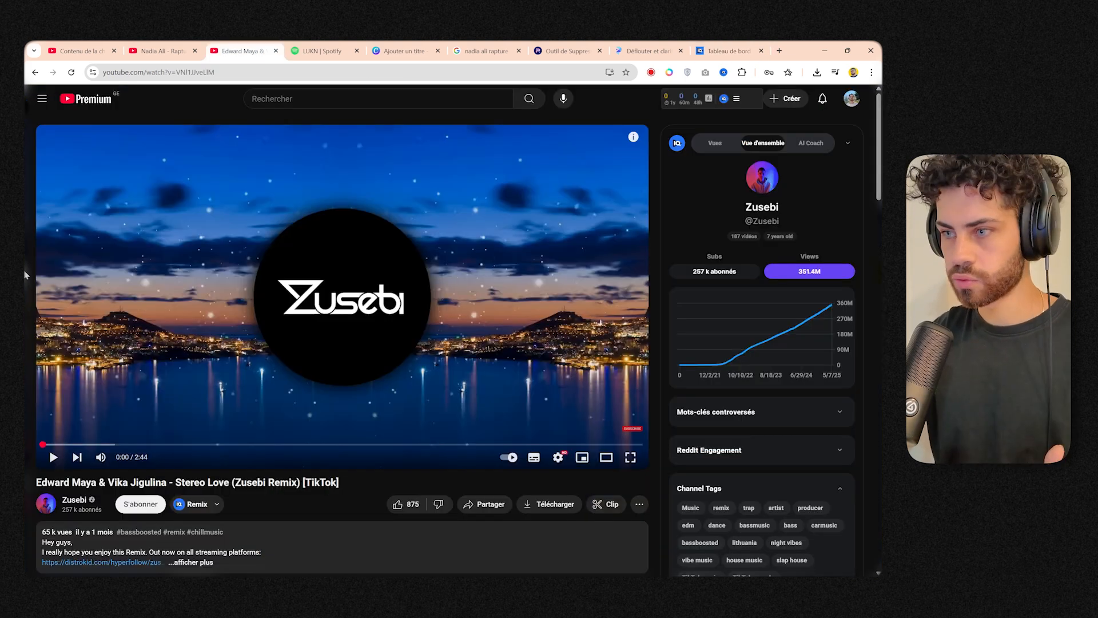
Examine the vidIQ channel tags and video tags on Zusebi's "Stereo Love" remix page on YouTube.
{"action": "scroll", "coordinate": [748, 363], "scroll_direction": "down", "scroll_amount": 2}
{"action": "scroll", "coordinate": [748, 364], "scroll_direction": "up", "scroll_amount": 2}
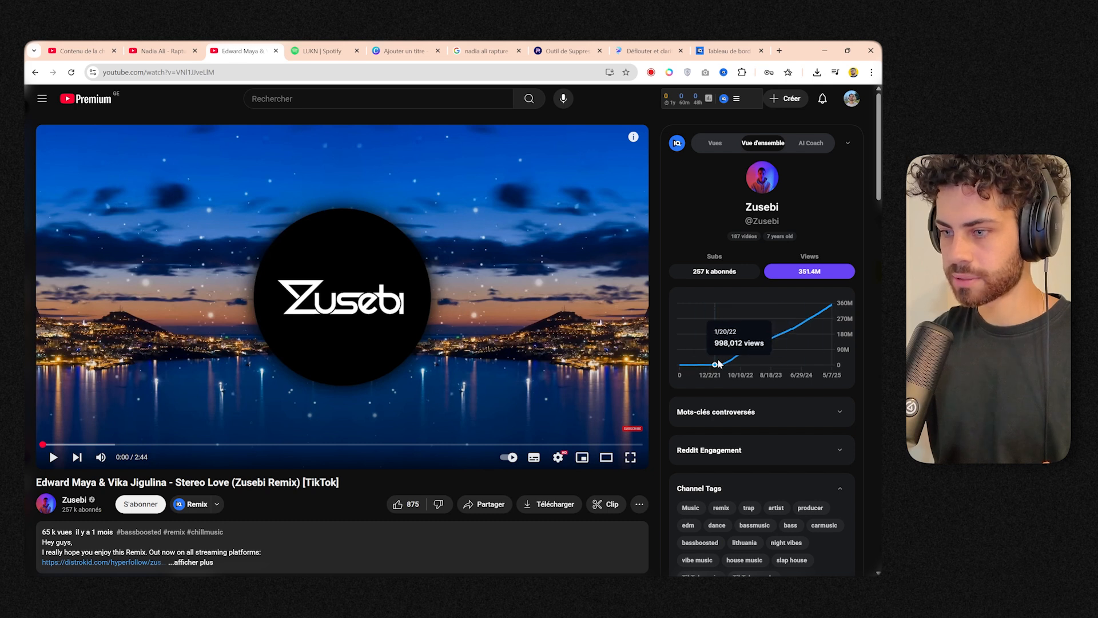
{"action": "scroll", "coordinate": [767, 343], "scroll_direction": "down", "scroll_amount": 3}
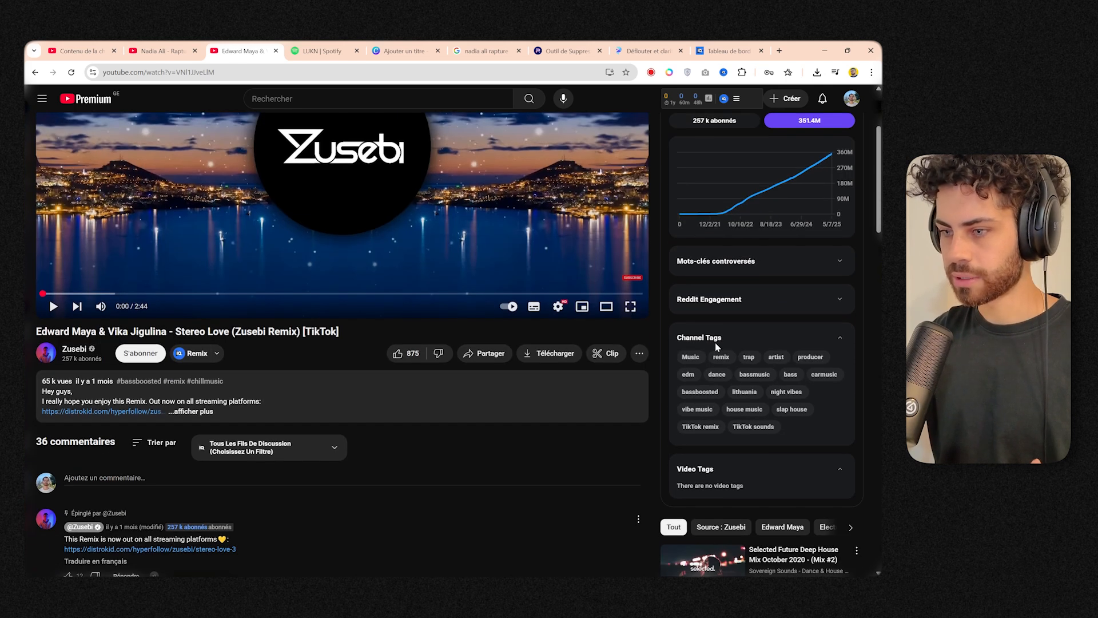
{"action": "scroll", "coordinate": [722, 423], "scroll_direction": "down", "scroll_amount": 1}
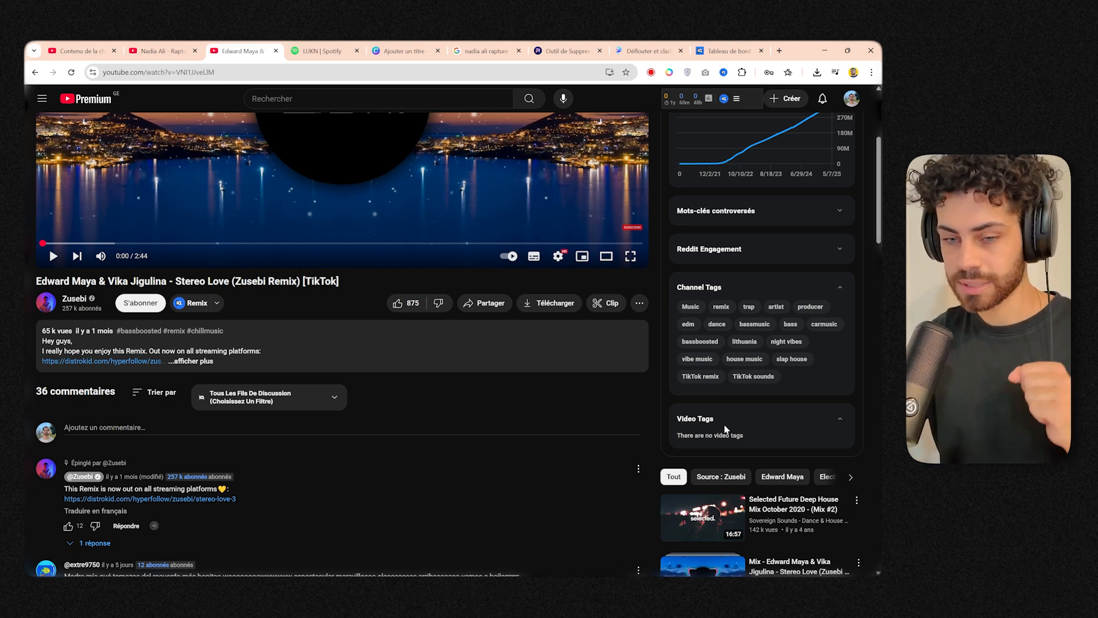
{"action": "scroll", "coordinate": [653, 402], "scroll_direction": "down", "scroll_amount": 7}
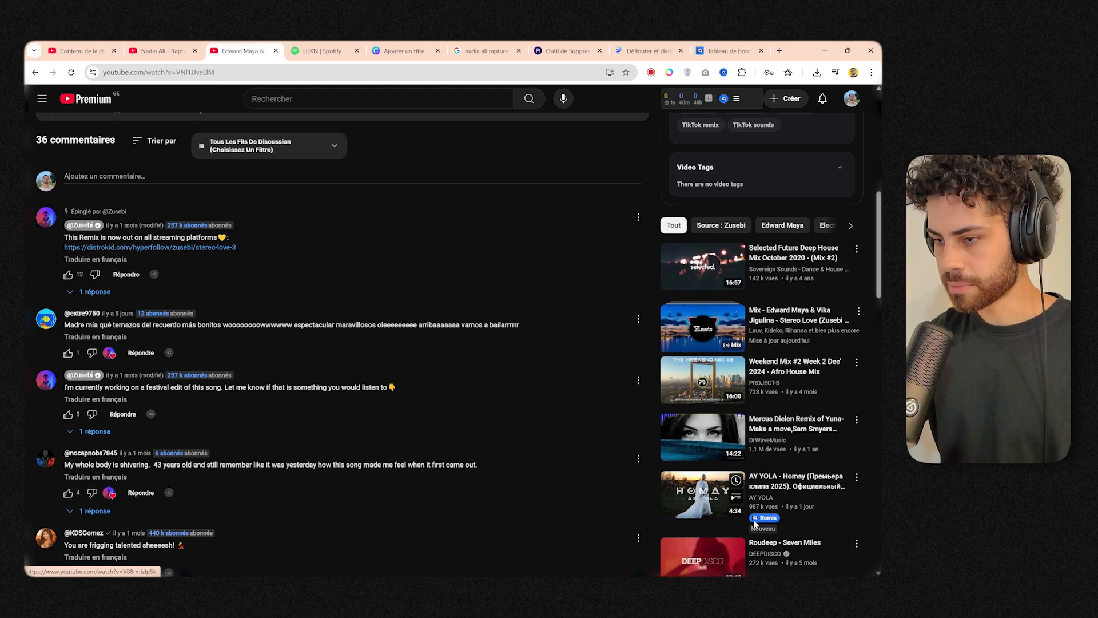
Open DEEPDISCO's "Roudeep - Seven Miles" video and examine its vidIQ channel tags and video tags.
{"action": "left_click", "coordinate": [693, 406]}
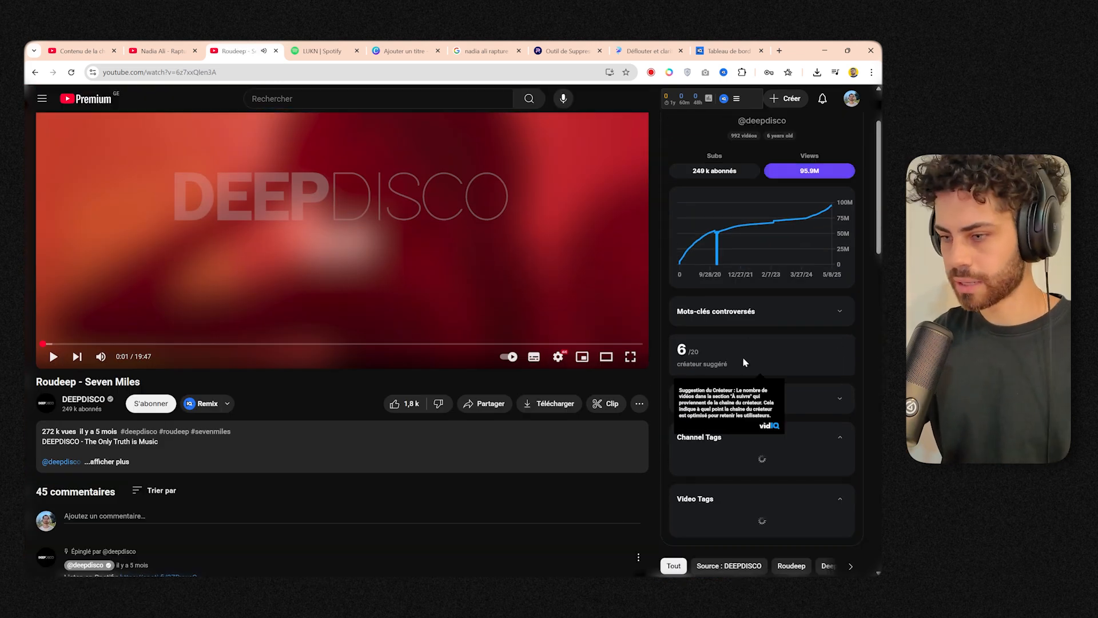
{"action": "scroll", "coordinate": [735, 400], "scroll_direction": "down", "scroll_amount": 4}
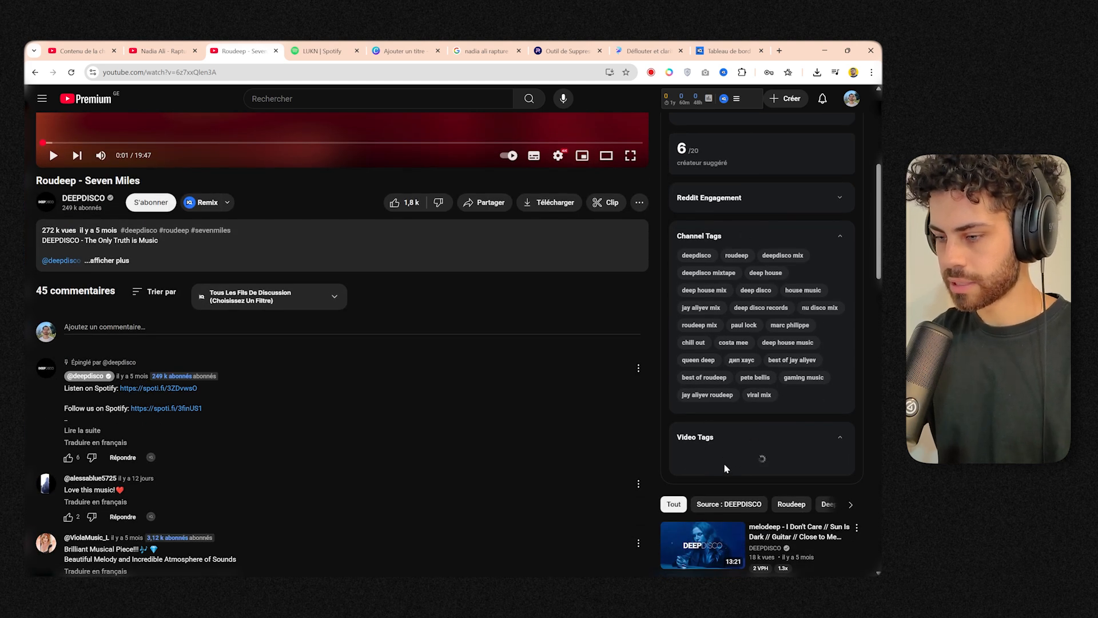
{"action": "scroll", "coordinate": [664, 276], "scroll_direction": "down", "scroll_amount": 4}
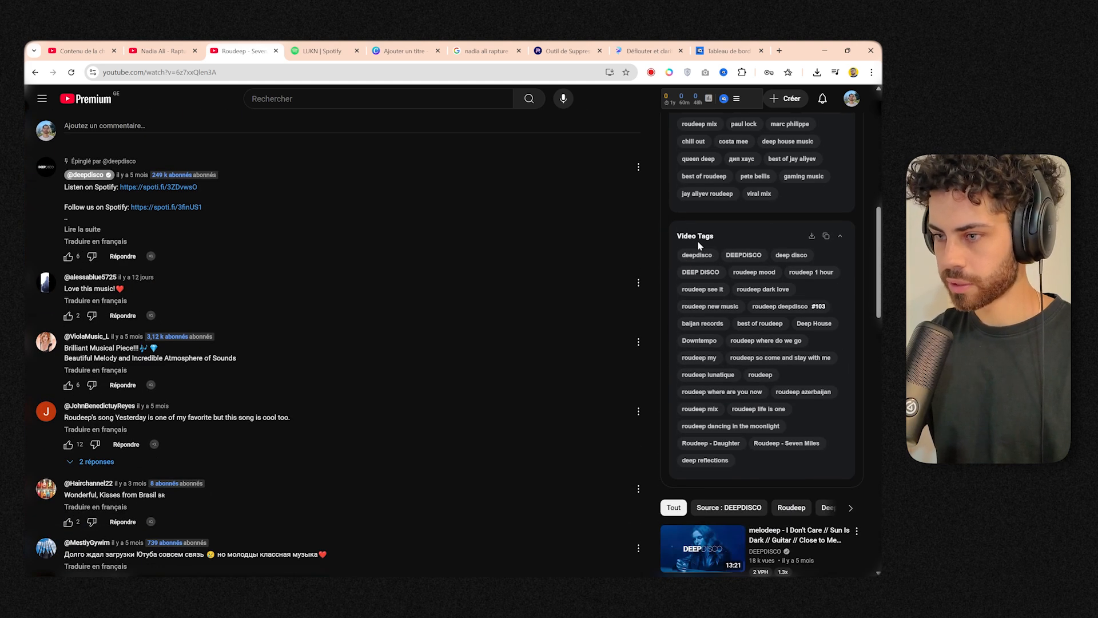
{"action": "scroll", "coordinate": [700, 260], "scroll_direction": "up", "scroll_amount": 4}
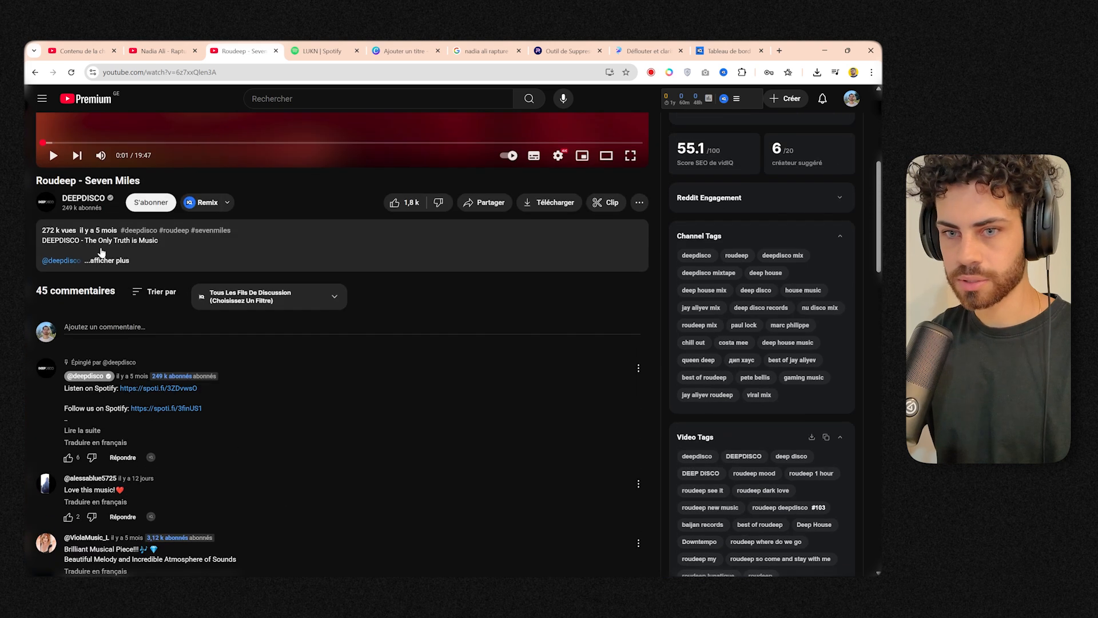
{"action": "scroll", "coordinate": [796, 391], "scroll_direction": "down", "scroll_amount": 4}
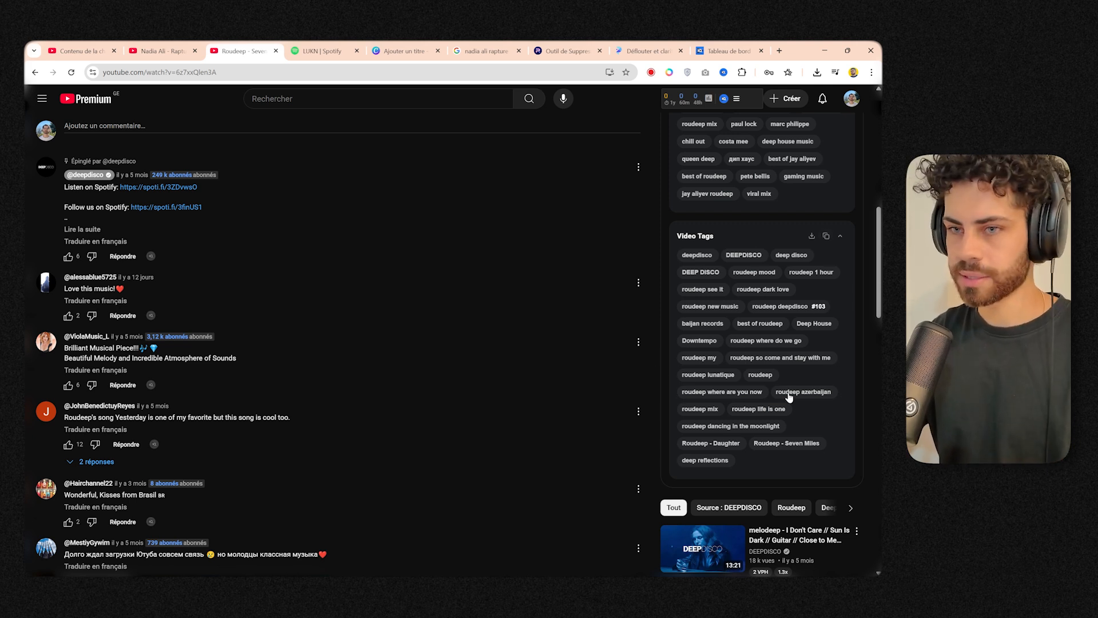
Return to the YouTube Studio upload and review the video's tag list and its character counter.
{"action": "left_click", "coordinate": [175, 49]}
{"action": "left_click", "coordinate": [97, 50]}
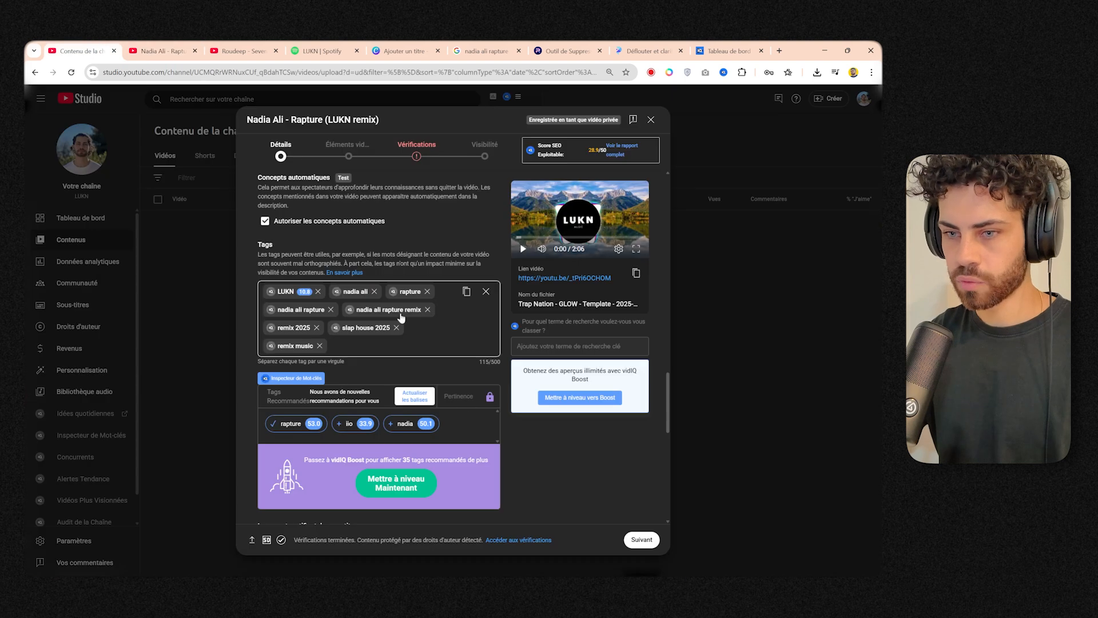
{"action": "left_click", "coordinate": [344, 340]}
{"action": "left_click", "coordinate": [495, 365]}
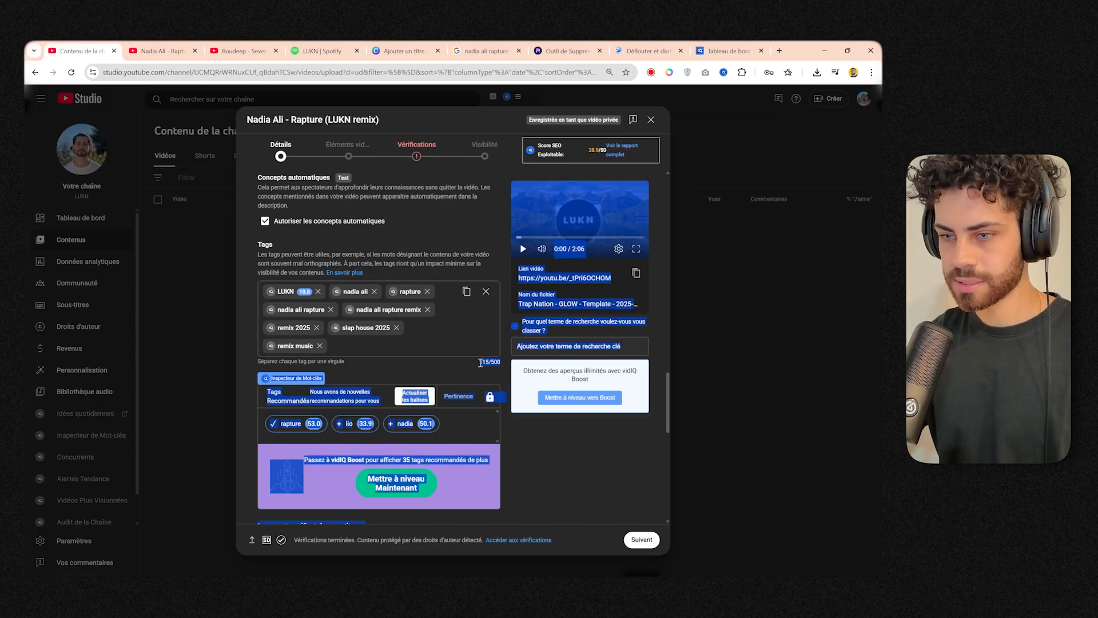
{"action": "left_click", "coordinate": [394, 340]}
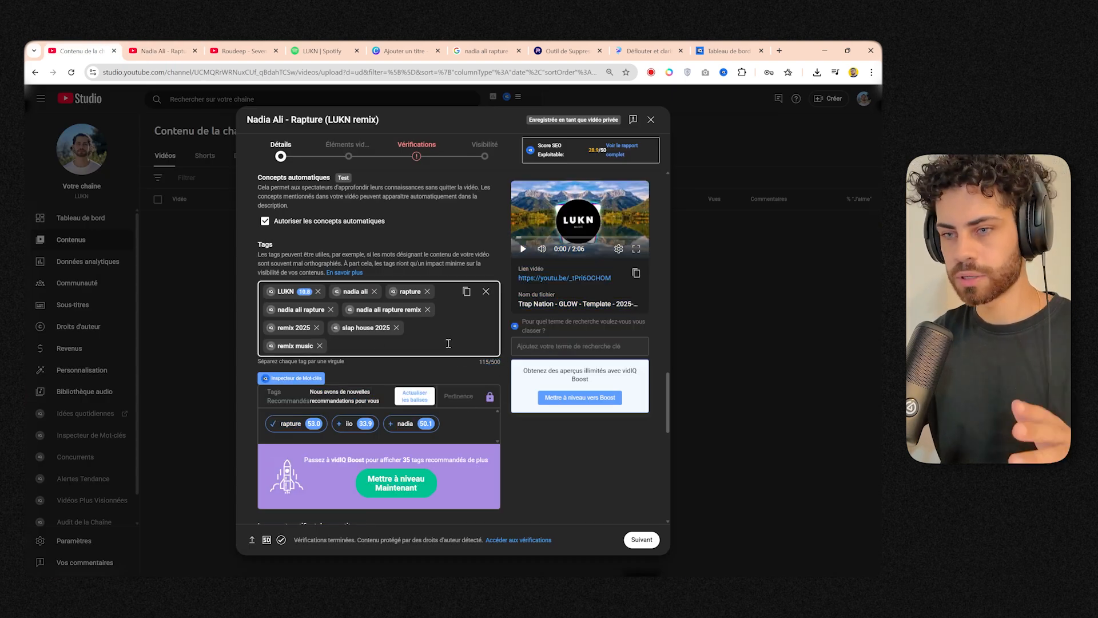
{"action": "left_click", "coordinate": [493, 365]}
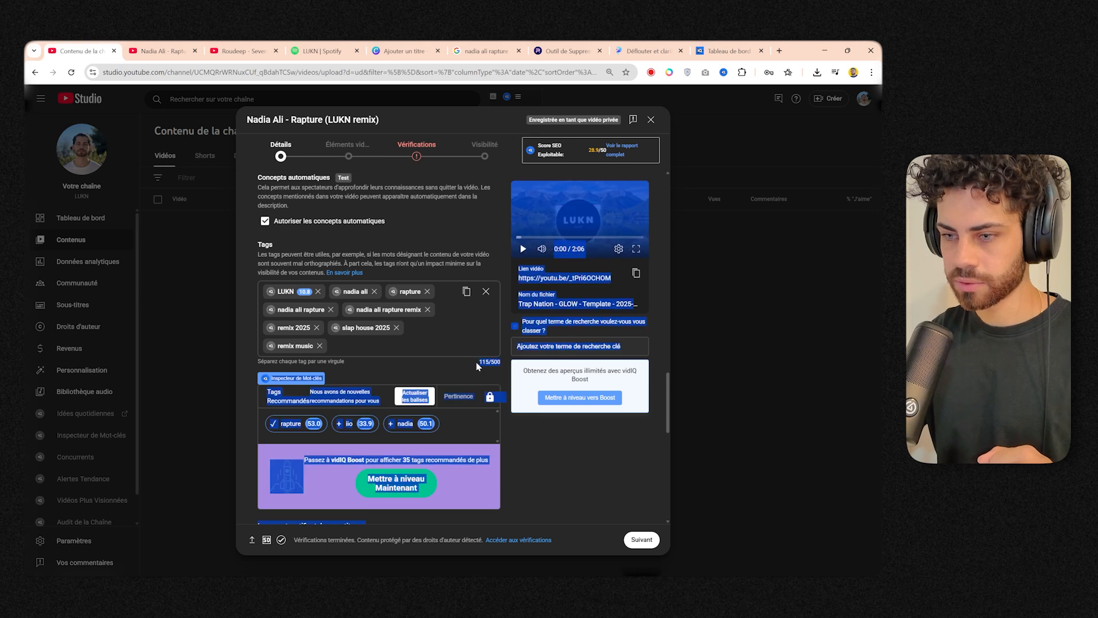
Set the video language to Anglais and choose Aucun for the caption certificate.
{"action": "scroll", "coordinate": [353, 346], "scroll_direction": "down", "scroll_amount": 5}
{"action": "left_click", "coordinate": [329, 254]}
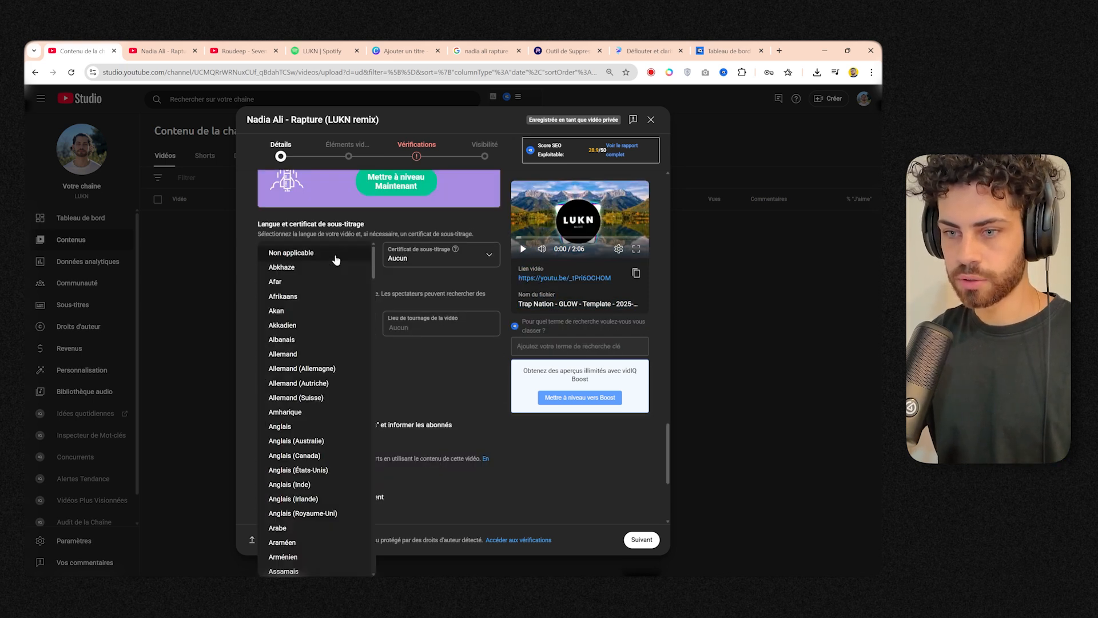
{"action": "left_click", "coordinate": [316, 426]}
{"action": "left_click", "coordinate": [423, 254]}
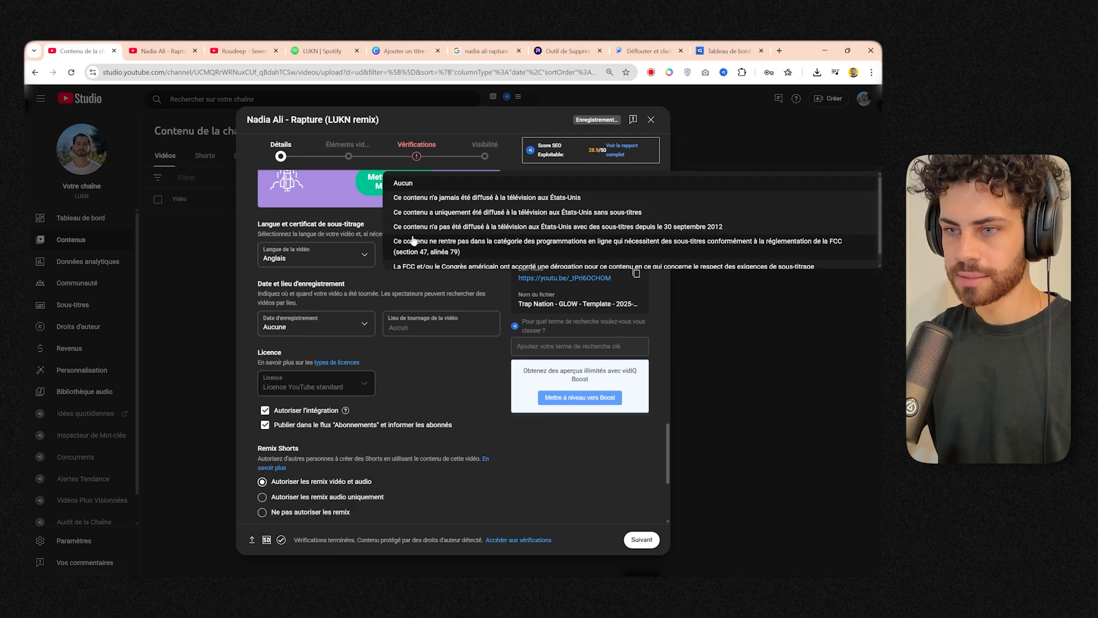
{"action": "left_click", "coordinate": [421, 184]}
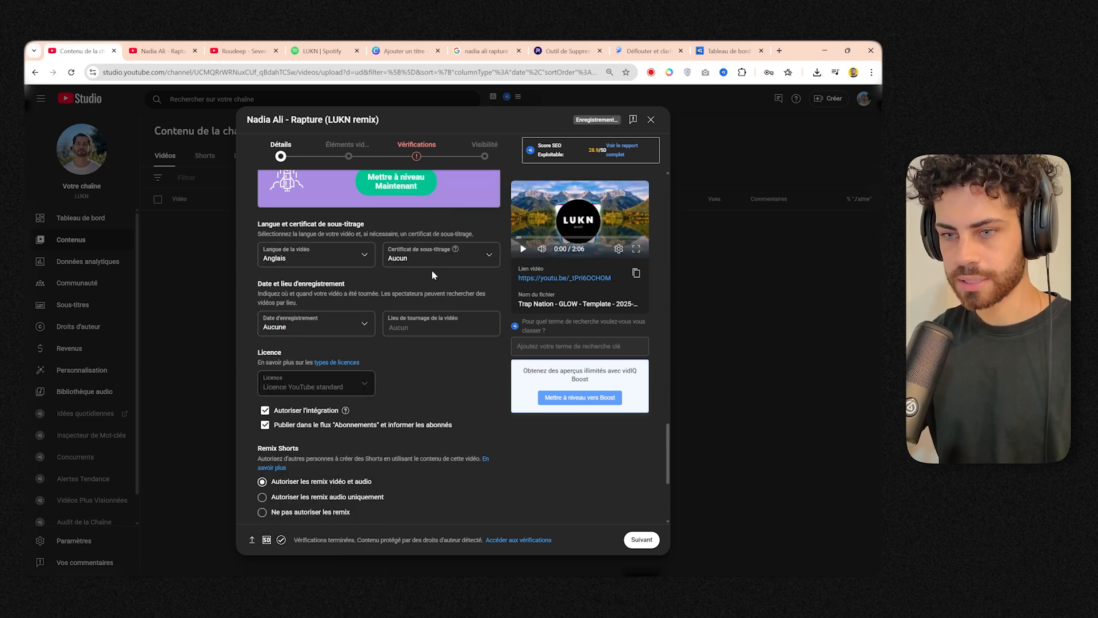
Set the recording date to 8 mai 2025 and the filming location to France.
{"action": "left_click", "coordinate": [345, 323]}
{"action": "left_click", "coordinate": [317, 417]}
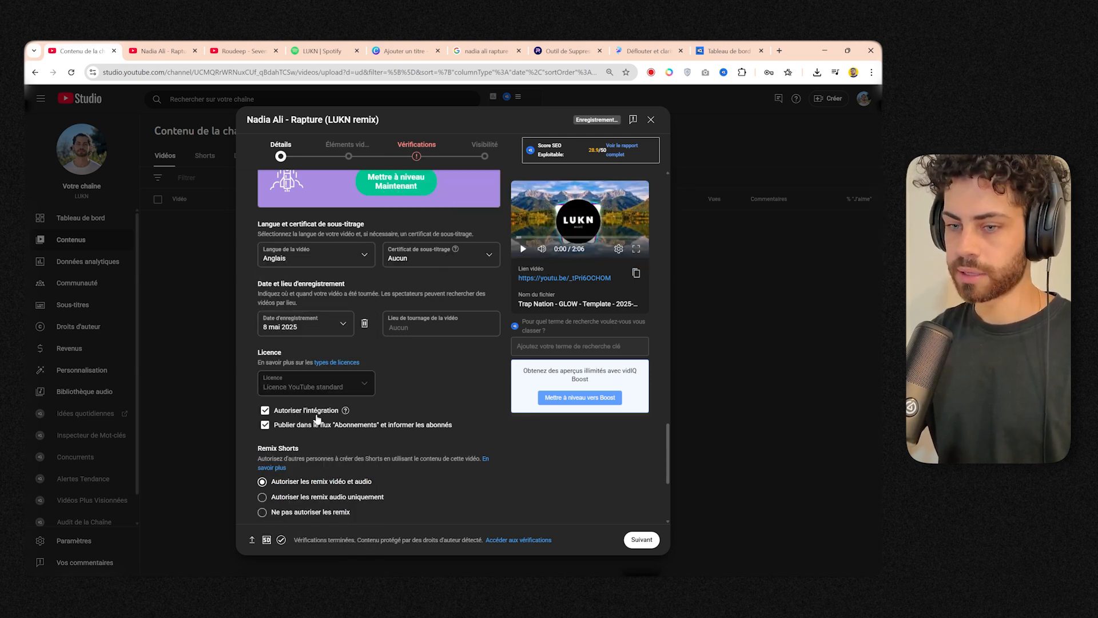
{"action": "type", "text": "france"}
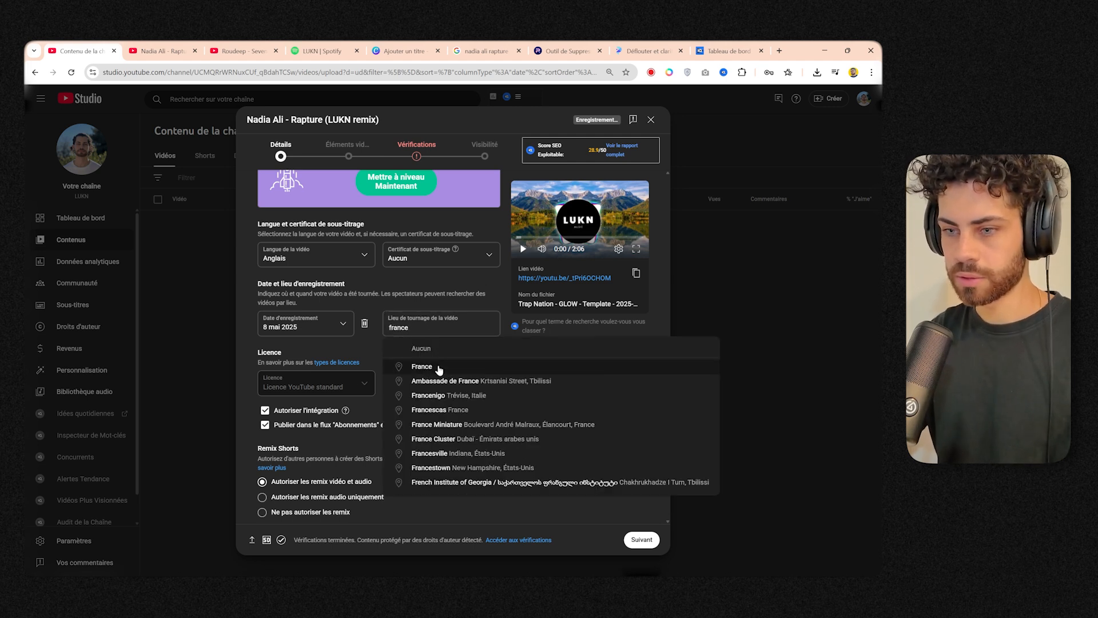
{"action": "left_click", "coordinate": [440, 369]}
{"action": "left_click", "coordinate": [417, 390]}
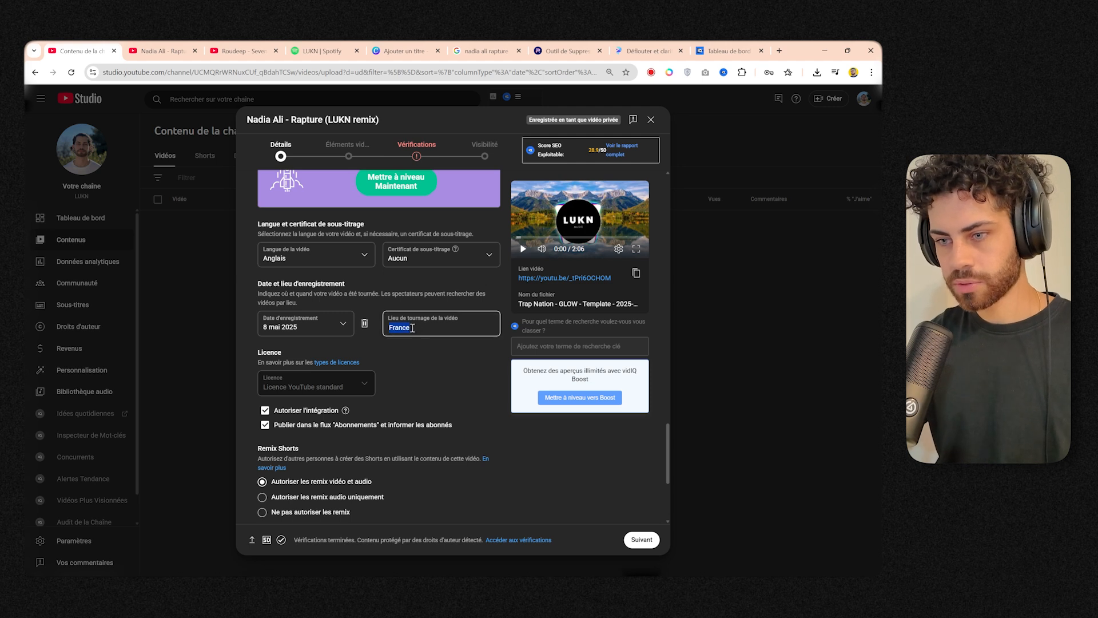
Check the category choices for the video and set comment moderation to Aucune.
{"action": "scroll", "coordinate": [321, 349], "scroll_direction": "down", "scroll_amount": 4}
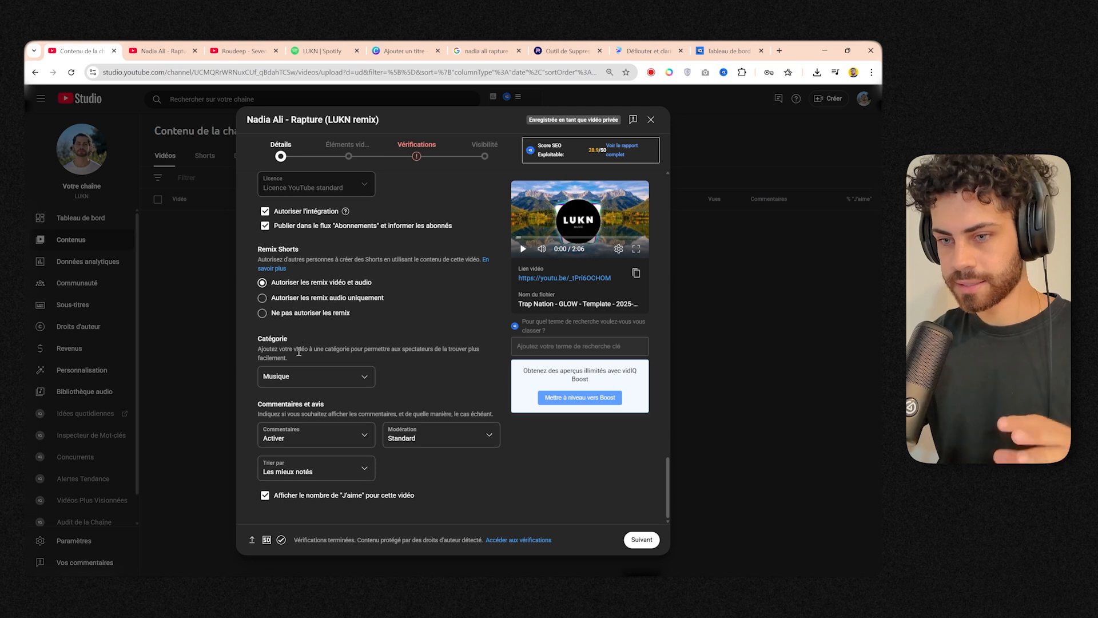
{"action": "left_click", "coordinate": [300, 379]}
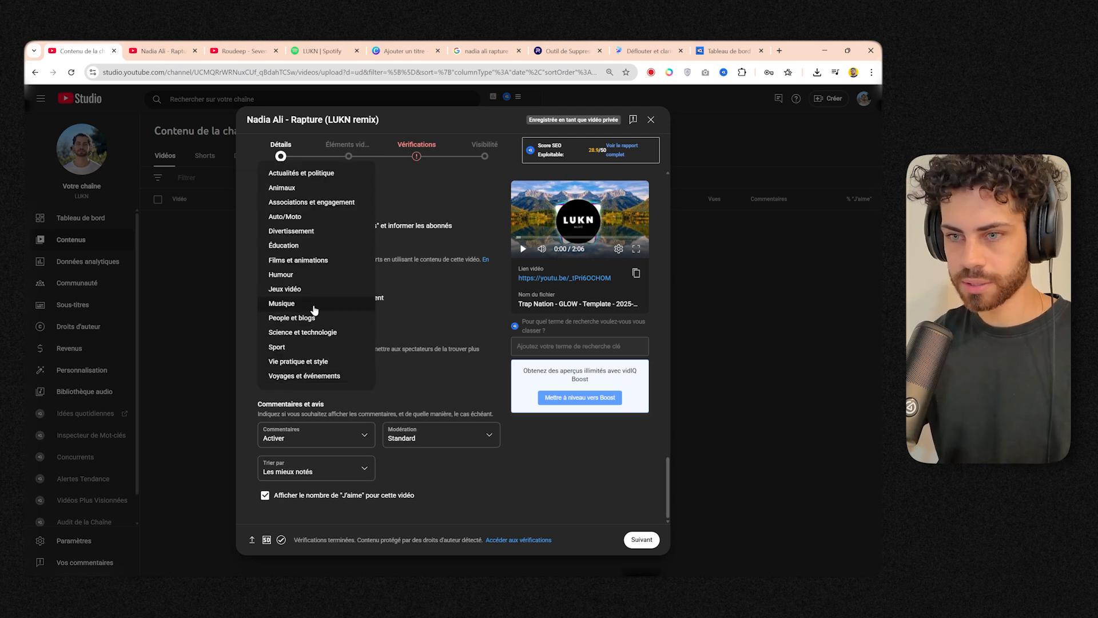
{"action": "left_click", "coordinate": [379, 339]}
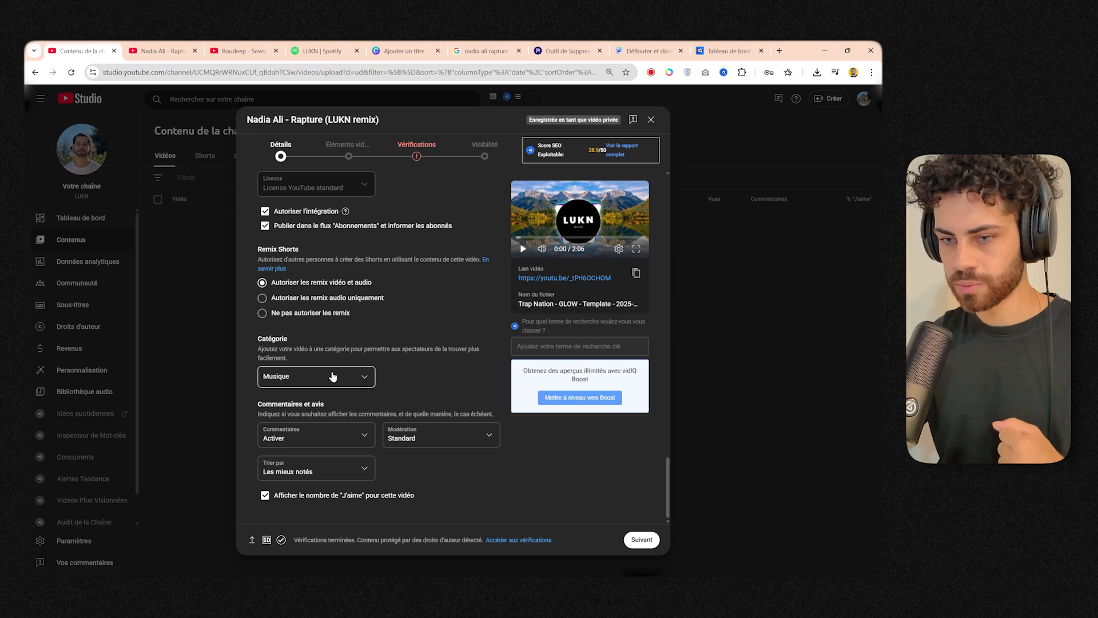
{"action": "left_click", "coordinate": [413, 441]}
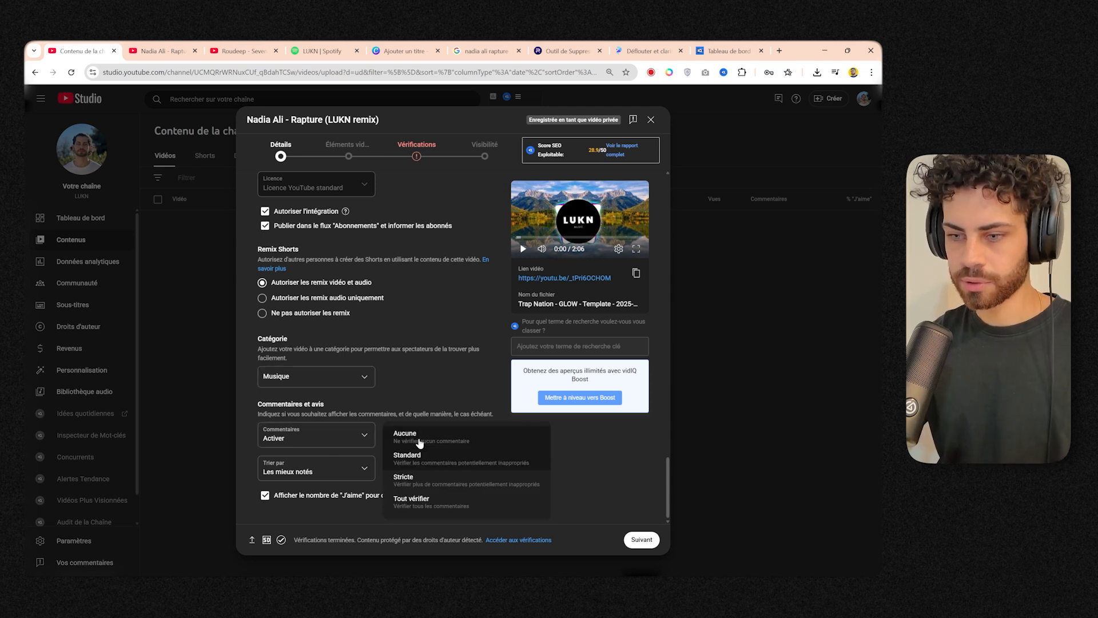
{"action": "left_click", "coordinate": [445, 440]}
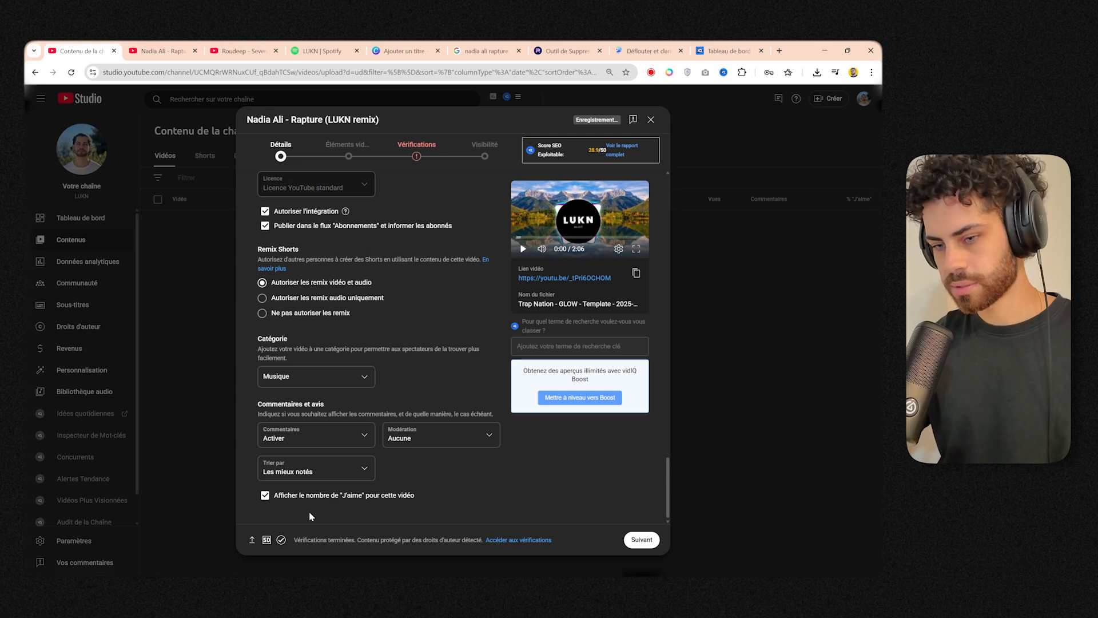
Add an end screen from the one-video-plus-subscribe template, set its video element to Dernière vidéo mise en ligne, and save it.
{"action": "scroll", "coordinate": [355, 450], "scroll_direction": "up", "scroll_amount": 15}
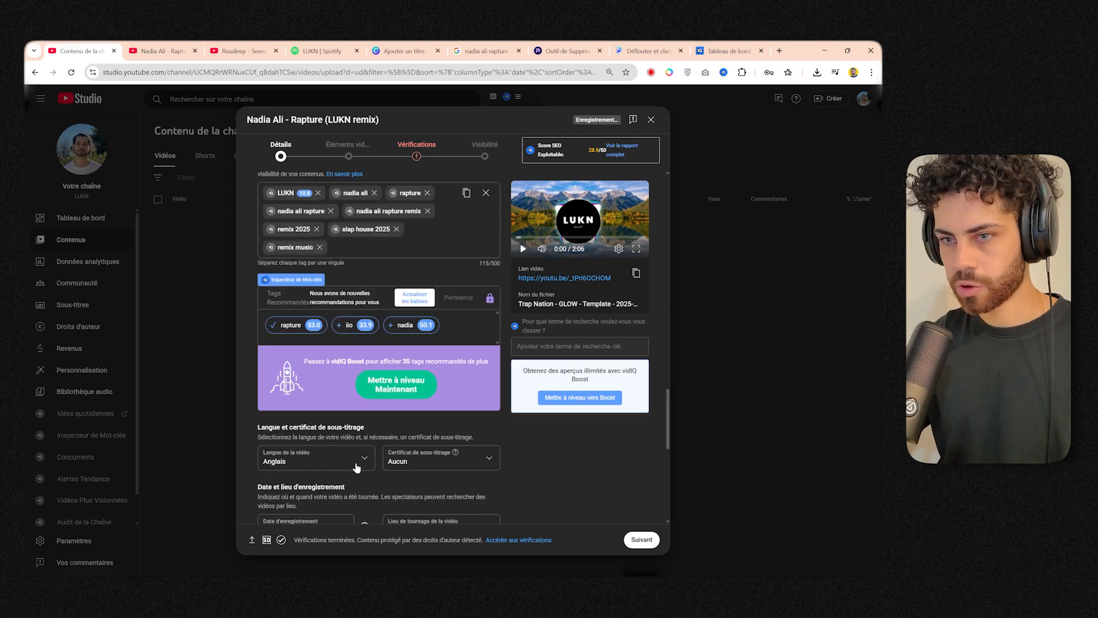
{"action": "left_click", "coordinate": [348, 150]}
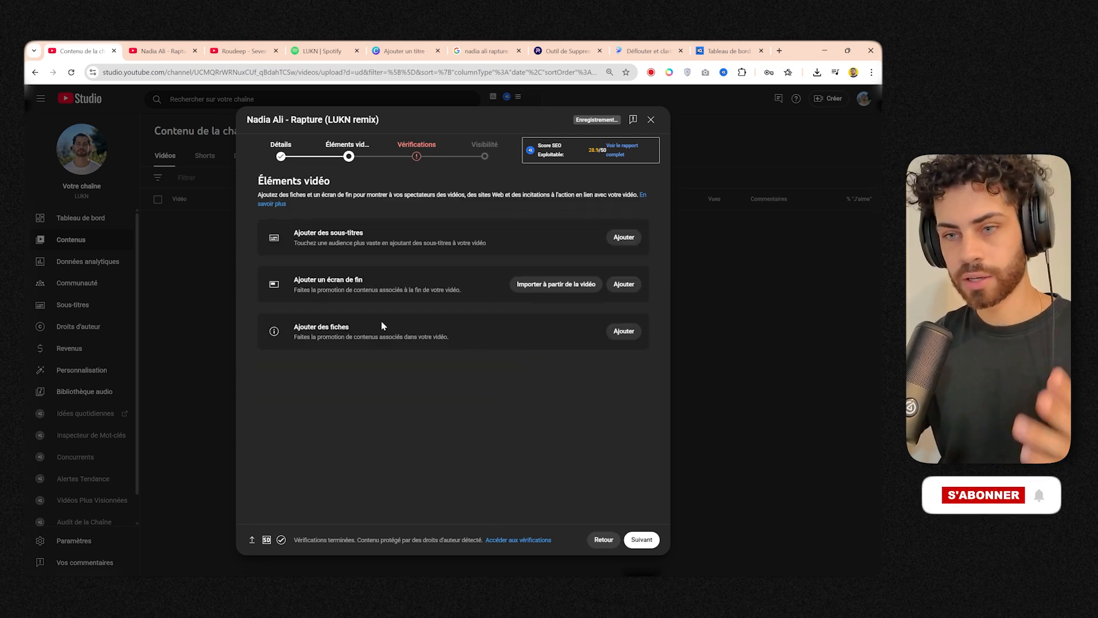
{"action": "left_click", "coordinate": [553, 283]}
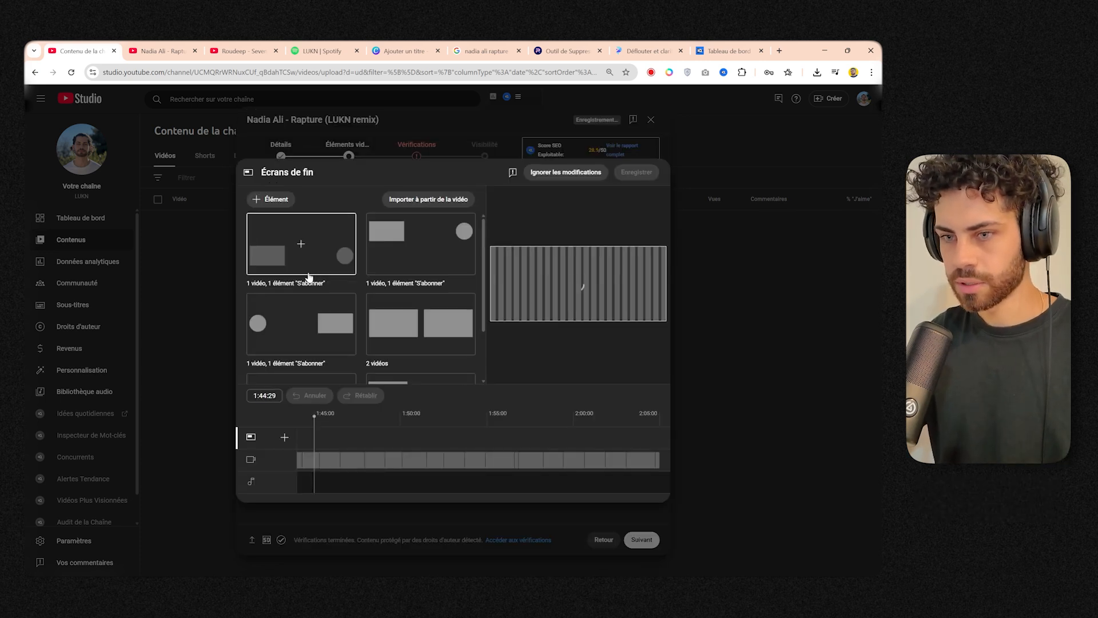
{"action": "left_click", "coordinate": [314, 258]}
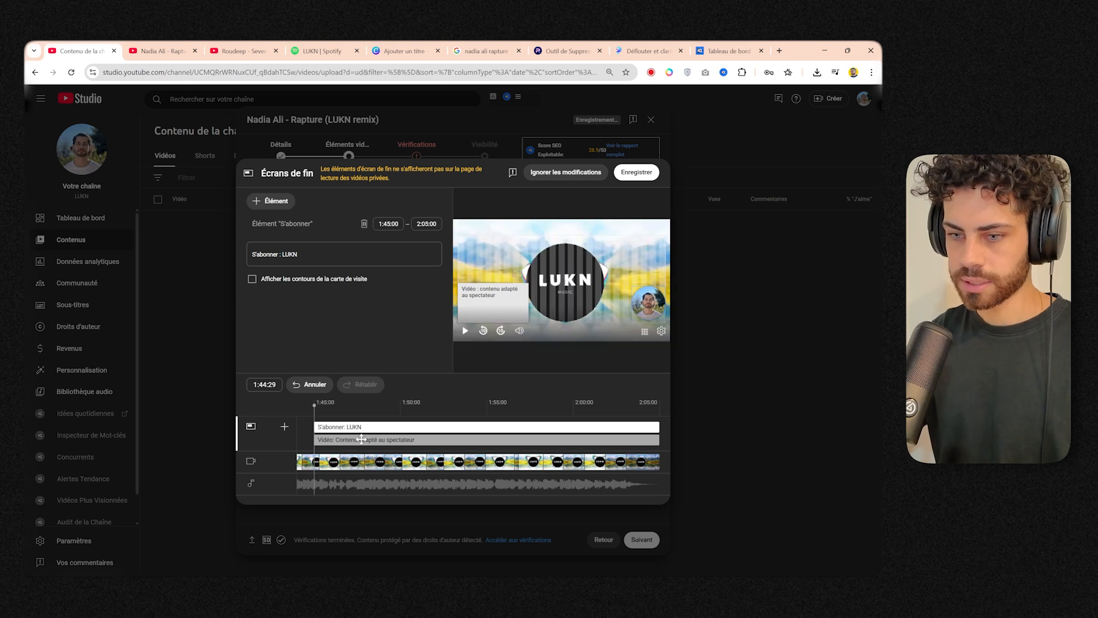
{"action": "left_click", "coordinate": [423, 440]}
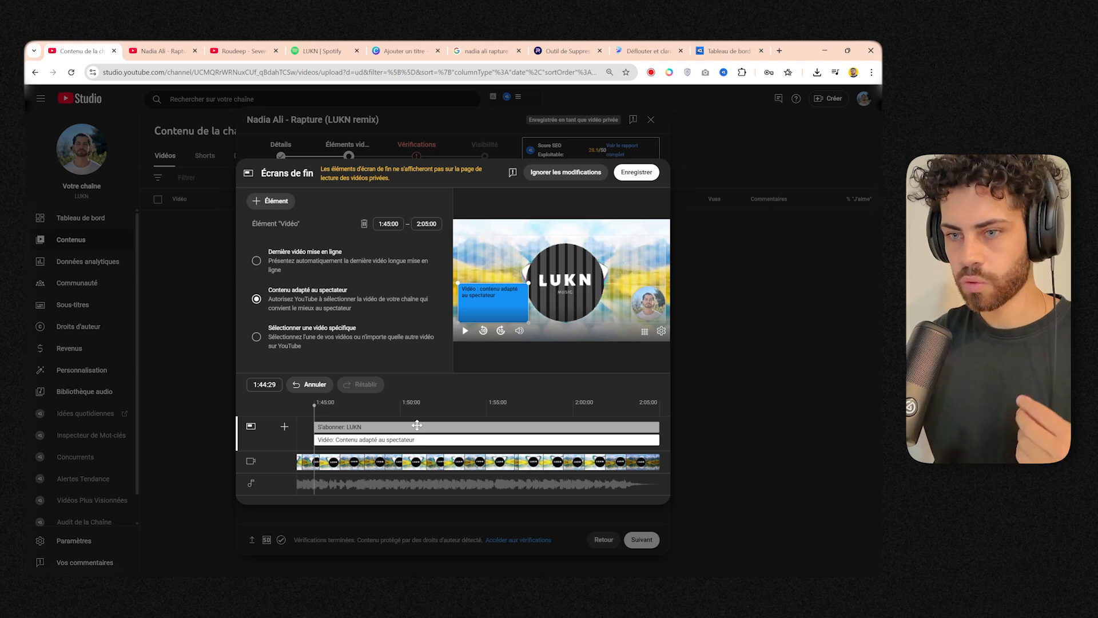
{"action": "left_click", "coordinate": [327, 263]}
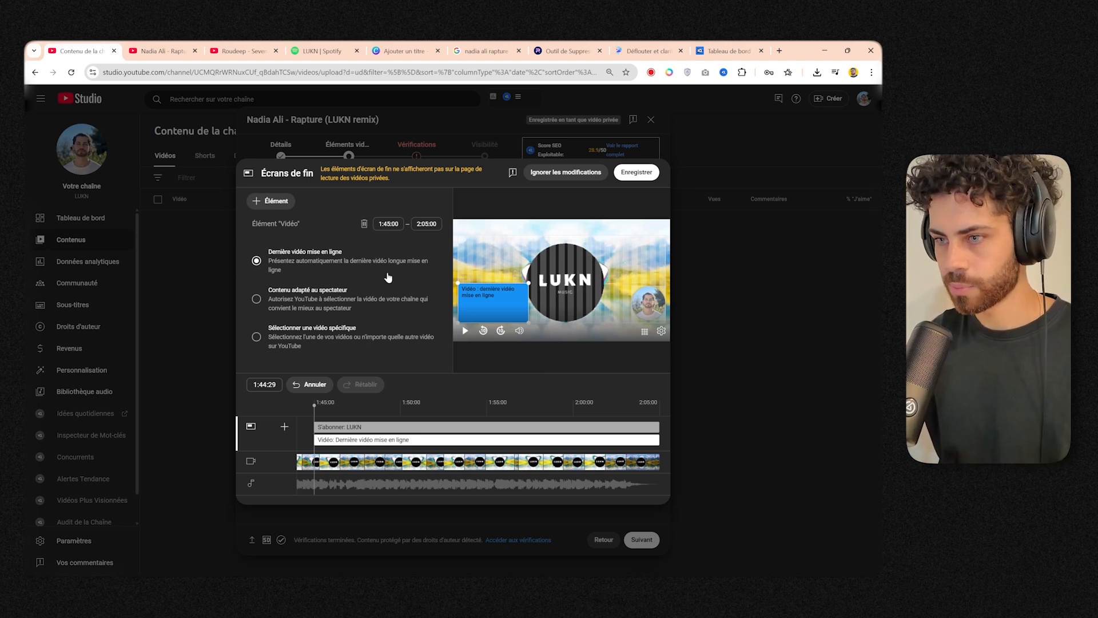
{"action": "left_click", "coordinate": [639, 174]}
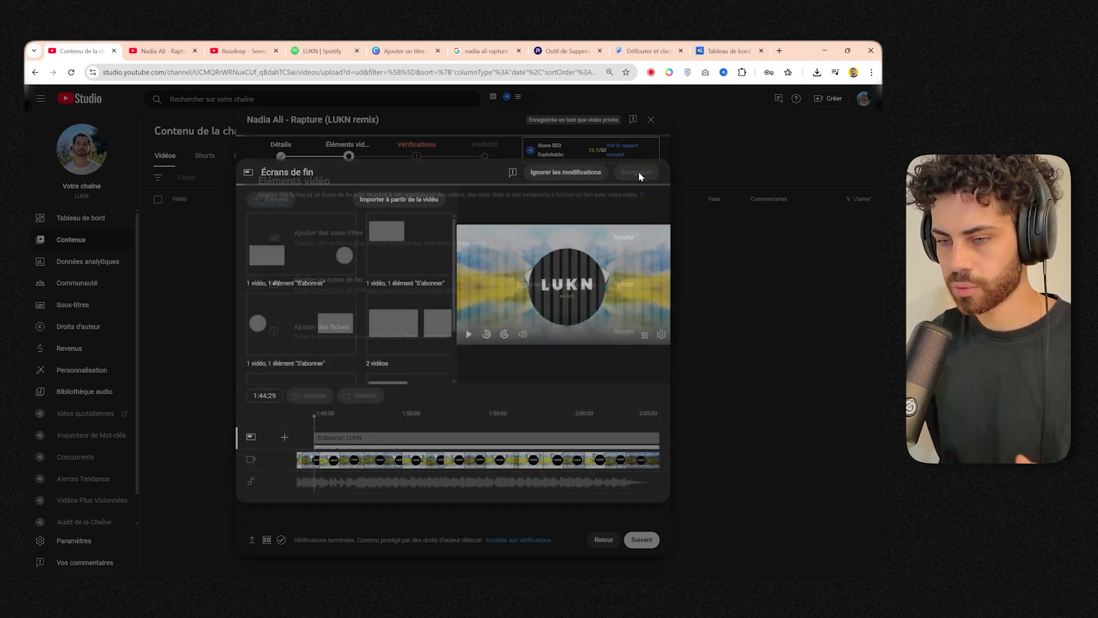
Go to the video's checks and review the details of the copyright claim on the audio.
{"action": "left_click", "coordinate": [640, 540]}
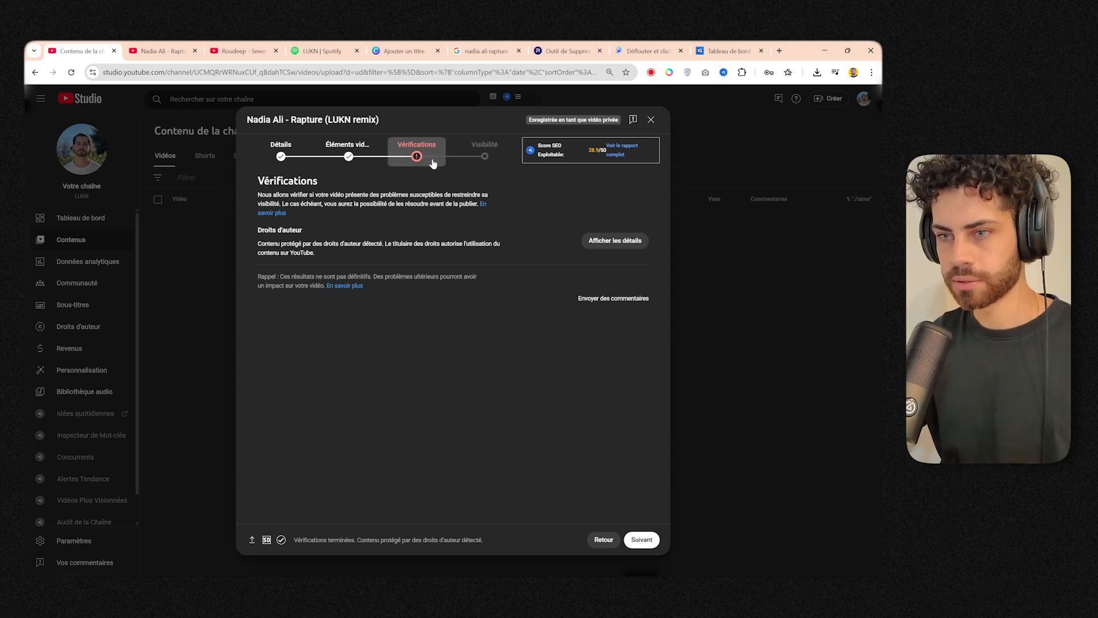
{"action": "left_click", "coordinate": [592, 240]}
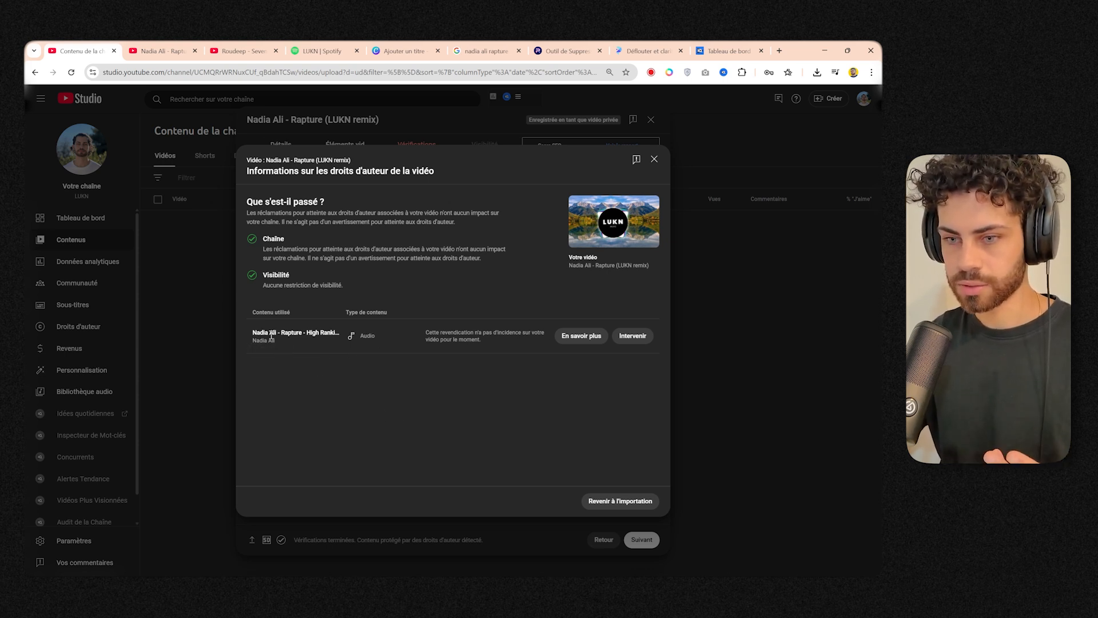
{"action": "left_click", "coordinate": [600, 339]}
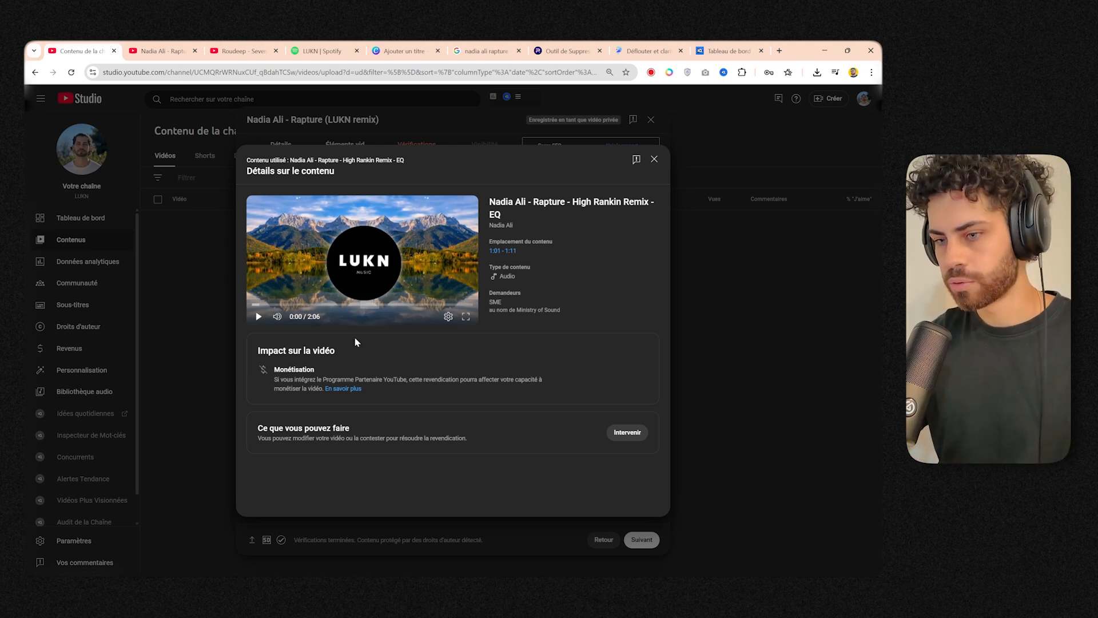
{"action": "left_click", "coordinate": [655, 160]}
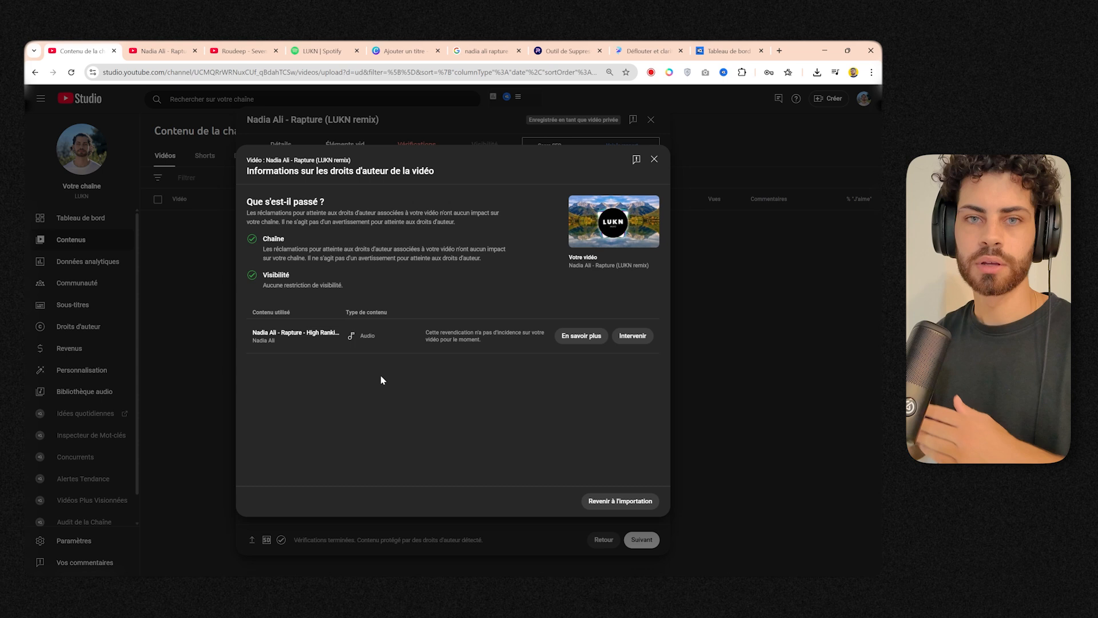
{"action": "left_click", "coordinate": [620, 502]}
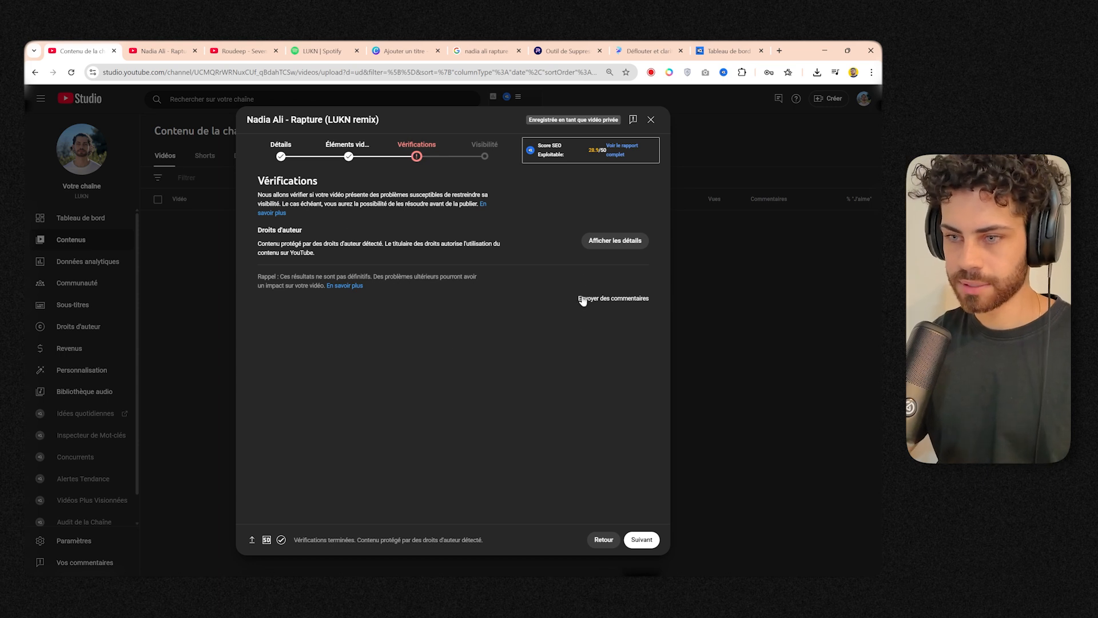
Go to the video's visibility settings and check the Publique option and the calendar for scheduling its release.
{"action": "left_click", "coordinate": [641, 539]}
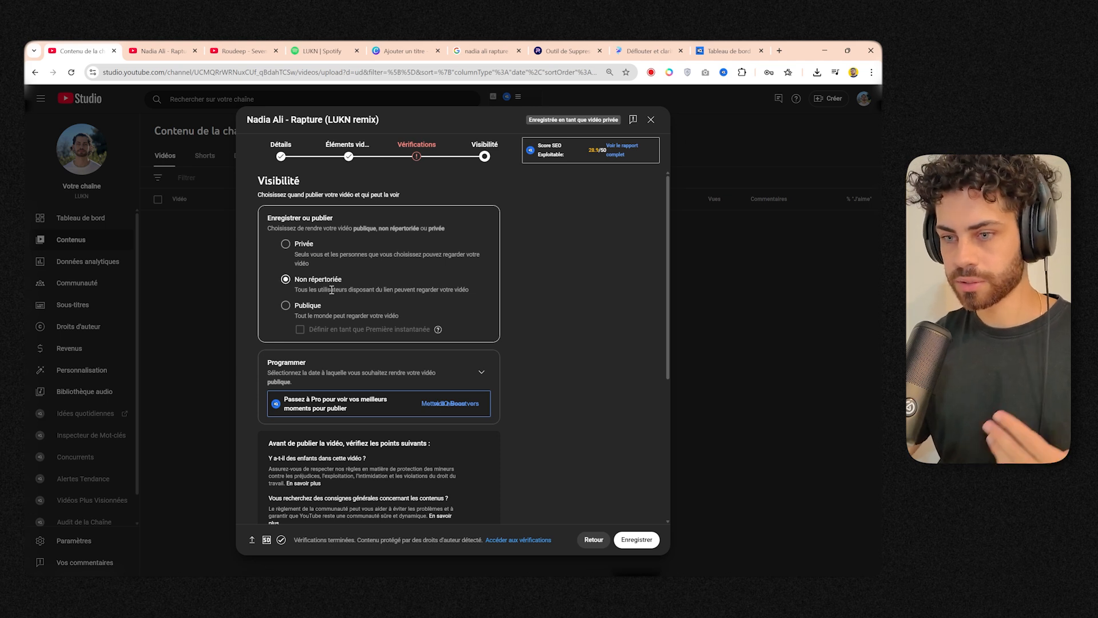
{"action": "left_click", "coordinate": [309, 306]}
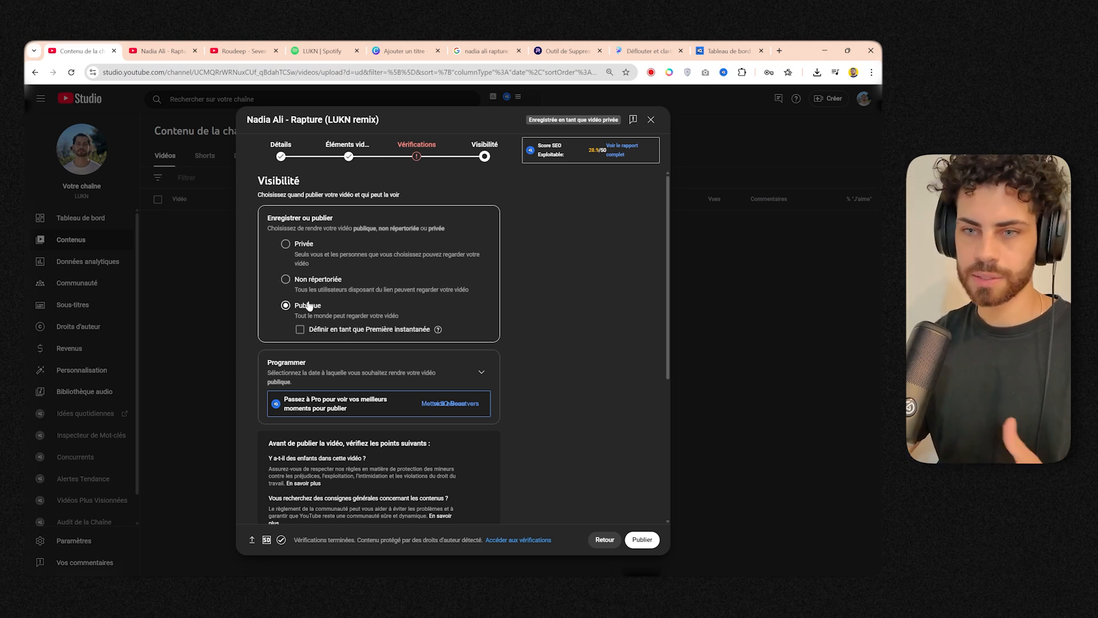
{"action": "left_click", "coordinate": [298, 369]}
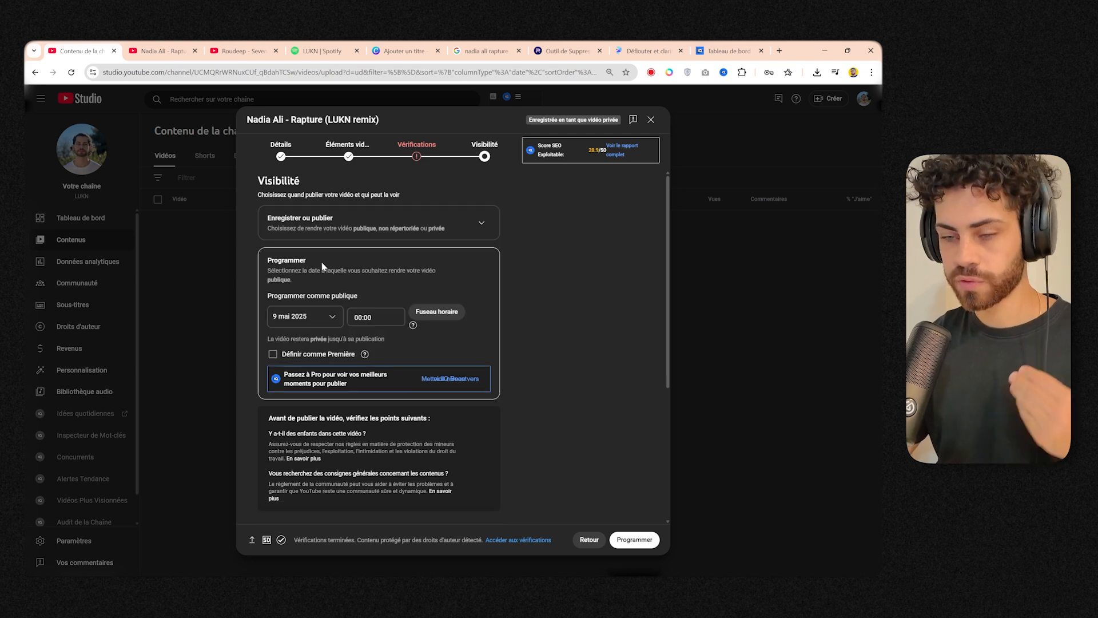
{"action": "left_click", "coordinate": [317, 314]}
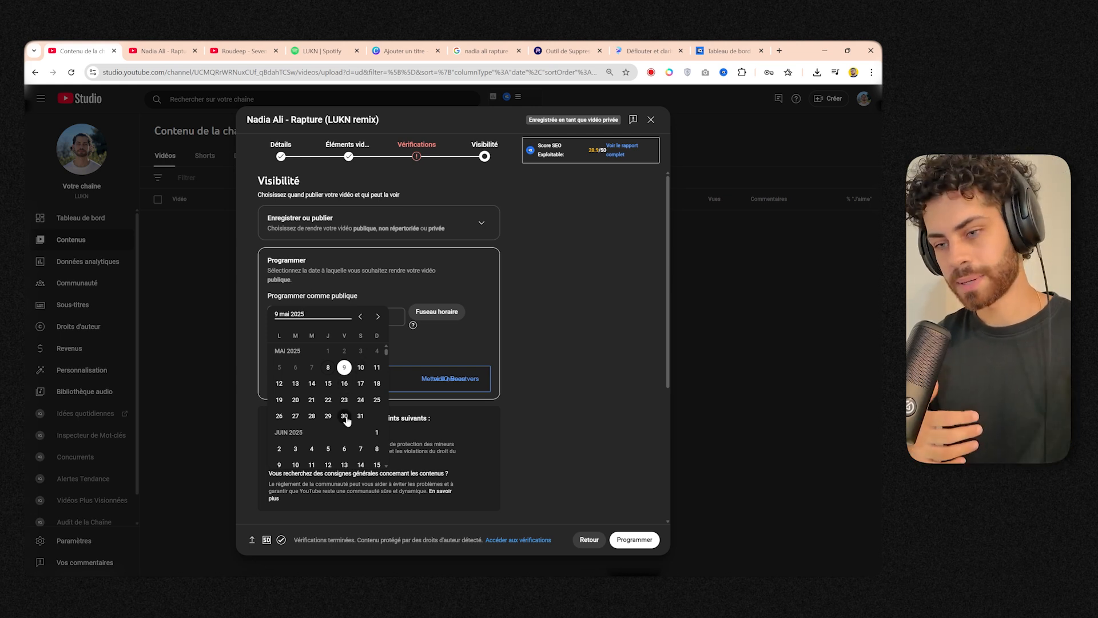
{"action": "left_click", "coordinate": [540, 362]}
Set the video's visibility to Non répertoriée, save it and close the link-sharing dialog.
{"action": "left_click", "coordinate": [378, 223]}
{"action": "left_click", "coordinate": [327, 280]}
{"action": "scroll", "coordinate": [610, 420], "scroll_direction": "down", "scroll_amount": 4}
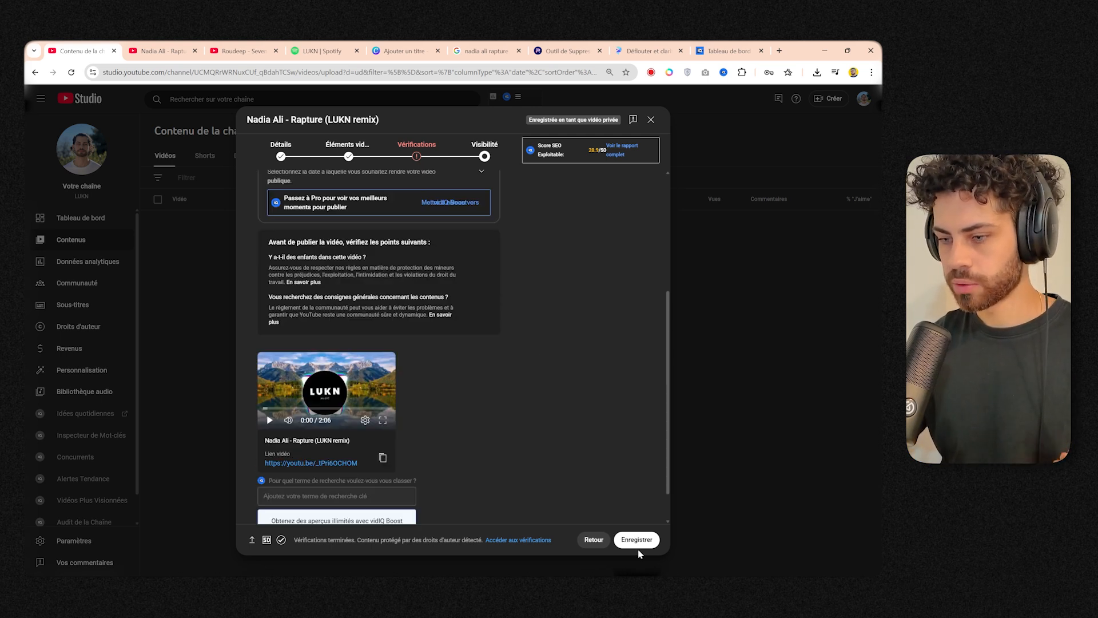
{"action": "left_click", "coordinate": [637, 539]}
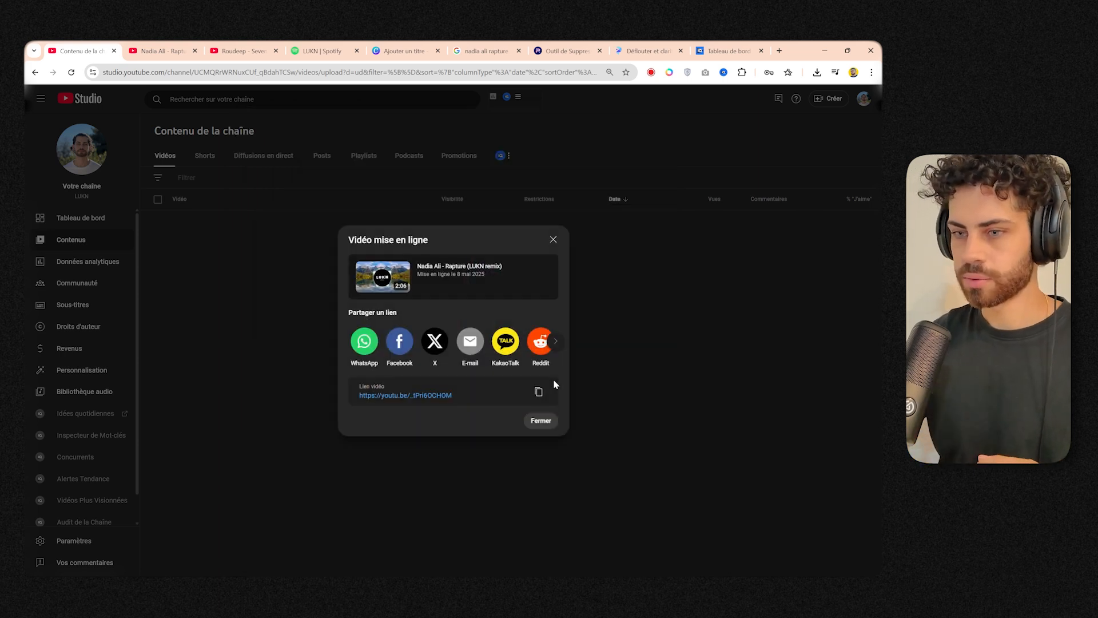
{"action": "left_click", "coordinate": [541, 421]}
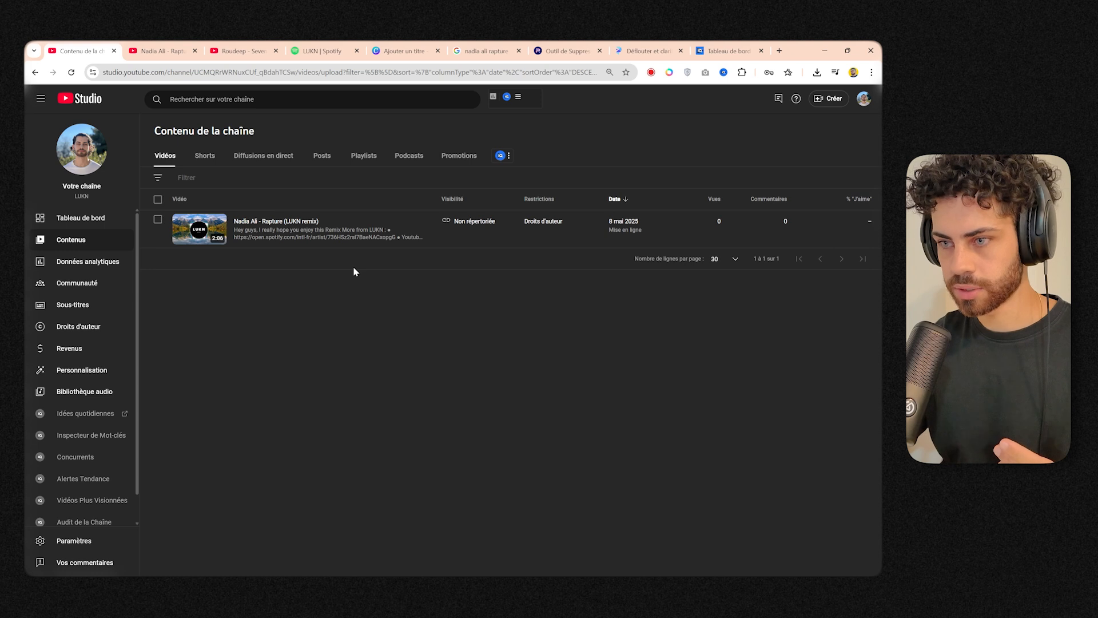
Open the uploaded remix's watch page from its video details and read through its full description.
{"action": "left_click", "coordinate": [292, 221]}
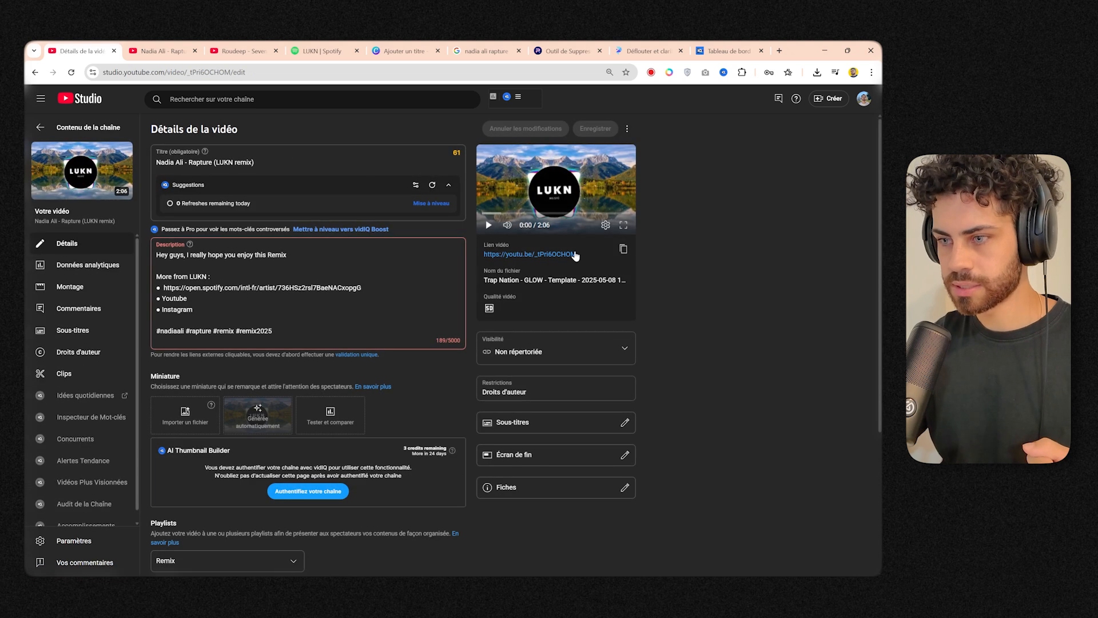
{"action": "left_click", "coordinate": [623, 249]}
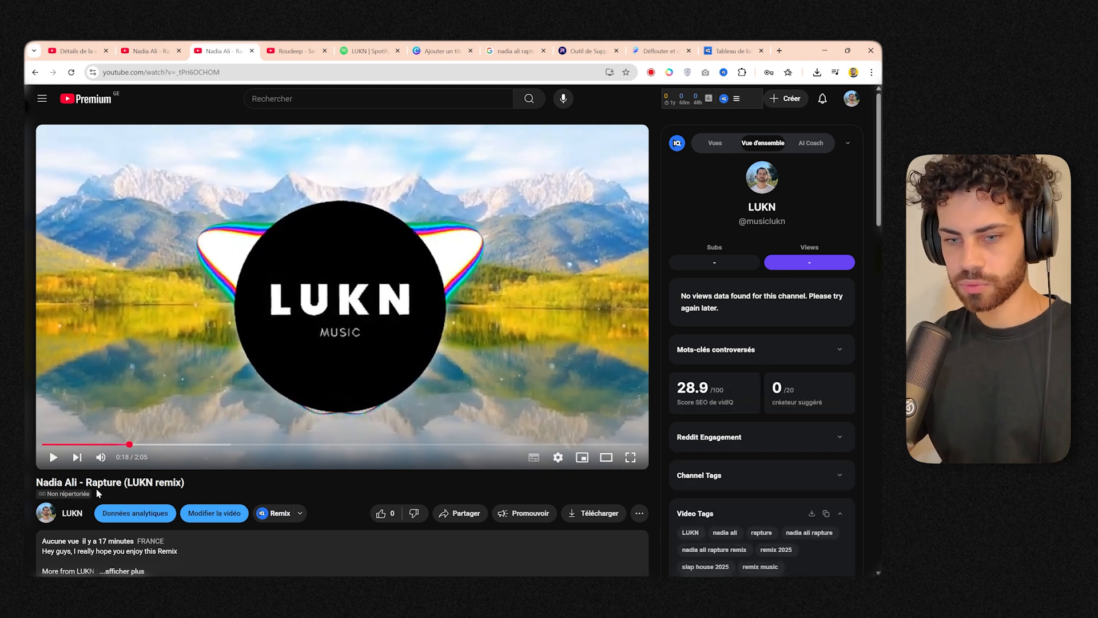
{"action": "scroll", "coordinate": [214, 468], "scroll_direction": "down", "scroll_amount": 3}
{"action": "left_click", "coordinate": [146, 422]}
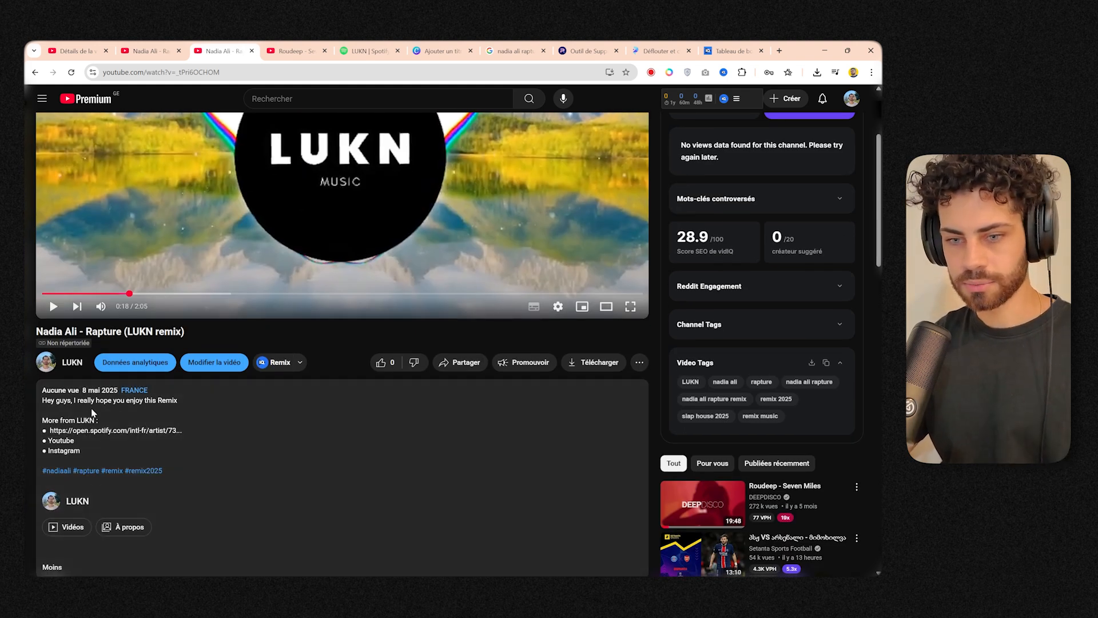
{"action": "scroll", "coordinate": [93, 414], "scroll_direction": "down", "scroll_amount": 3}
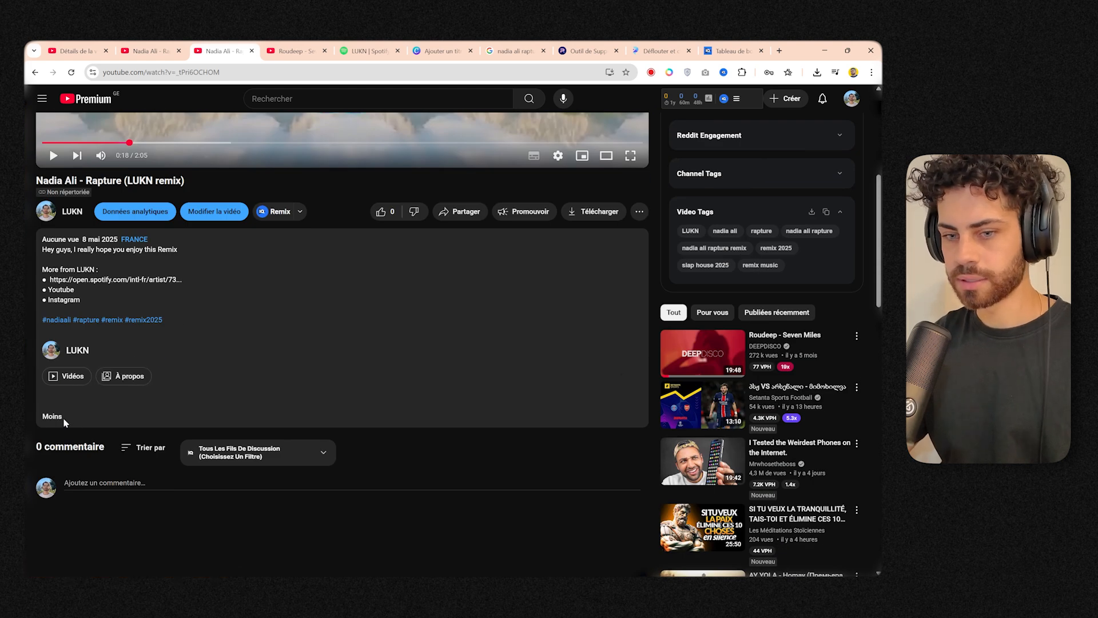
{"action": "left_click", "coordinate": [52, 416]}
Post the comment "Where are you listening from? Reply 😍" on the video.
{"action": "left_click", "coordinate": [117, 337]}
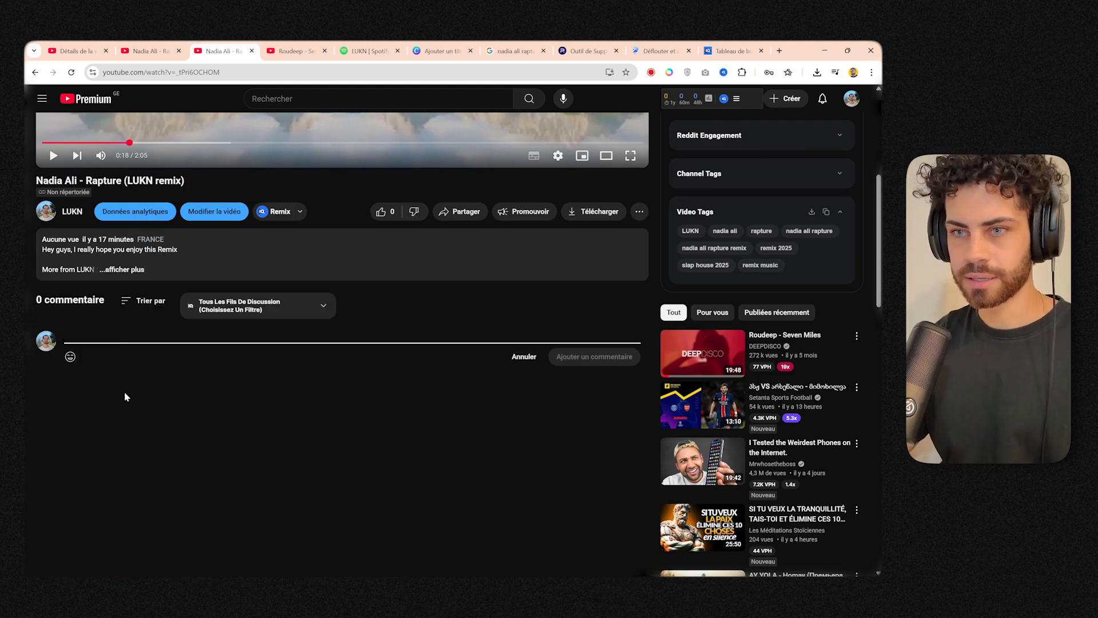
{"action": "scroll", "coordinate": [73, 416], "scroll_direction": "down", "scroll_amount": 3}
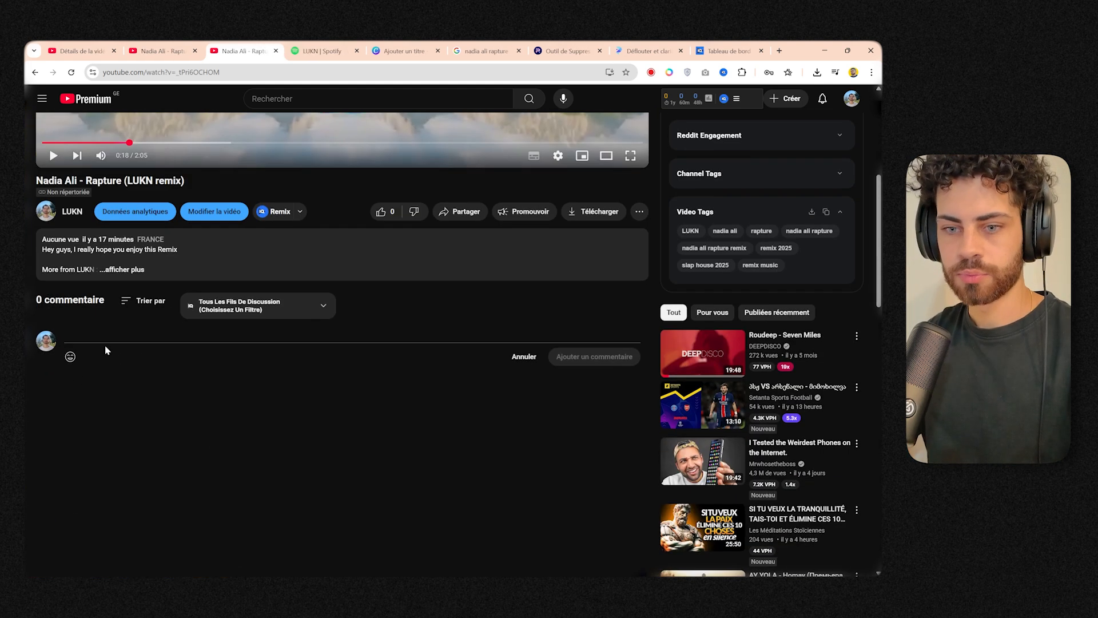
{"action": "left_click", "coordinate": [107, 337]}
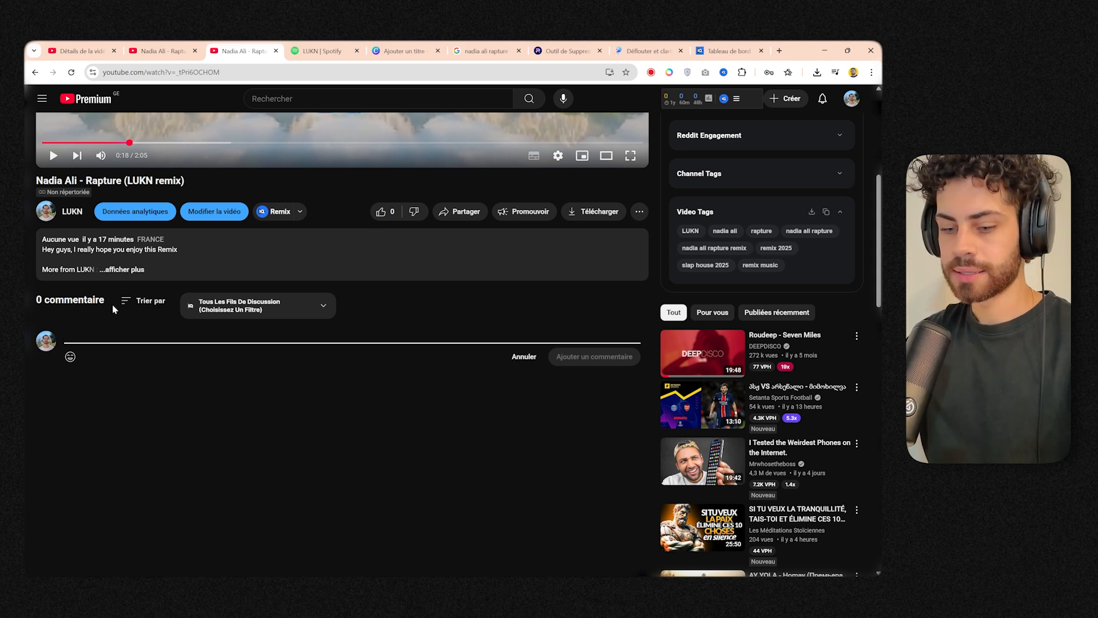
{"action": "key", "text": "ctrl+v"}
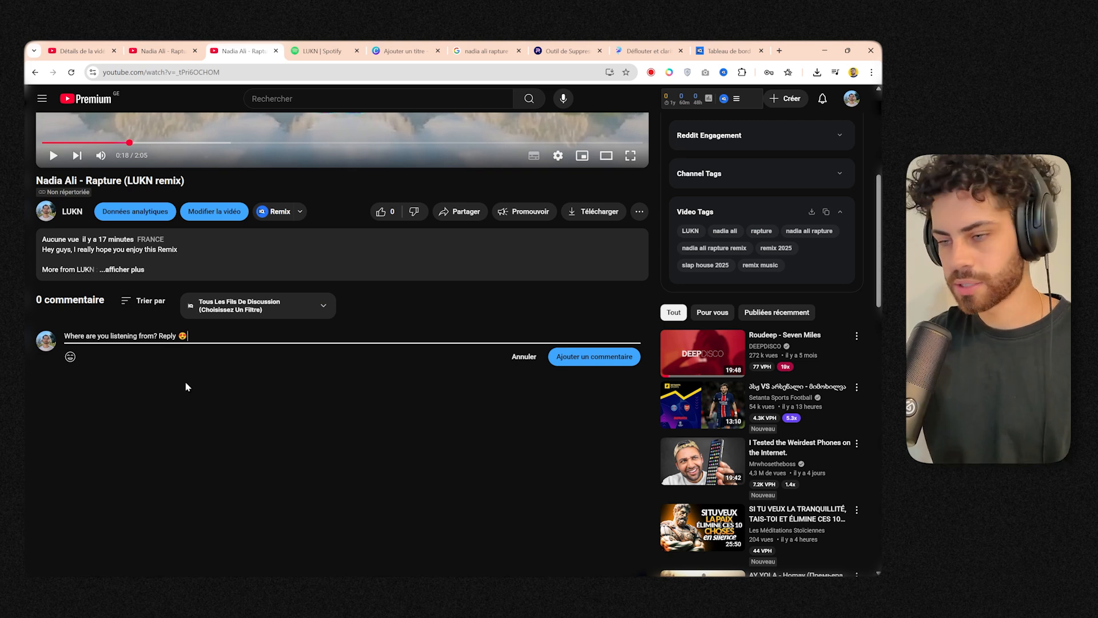
{"action": "left_click", "coordinate": [583, 357]}
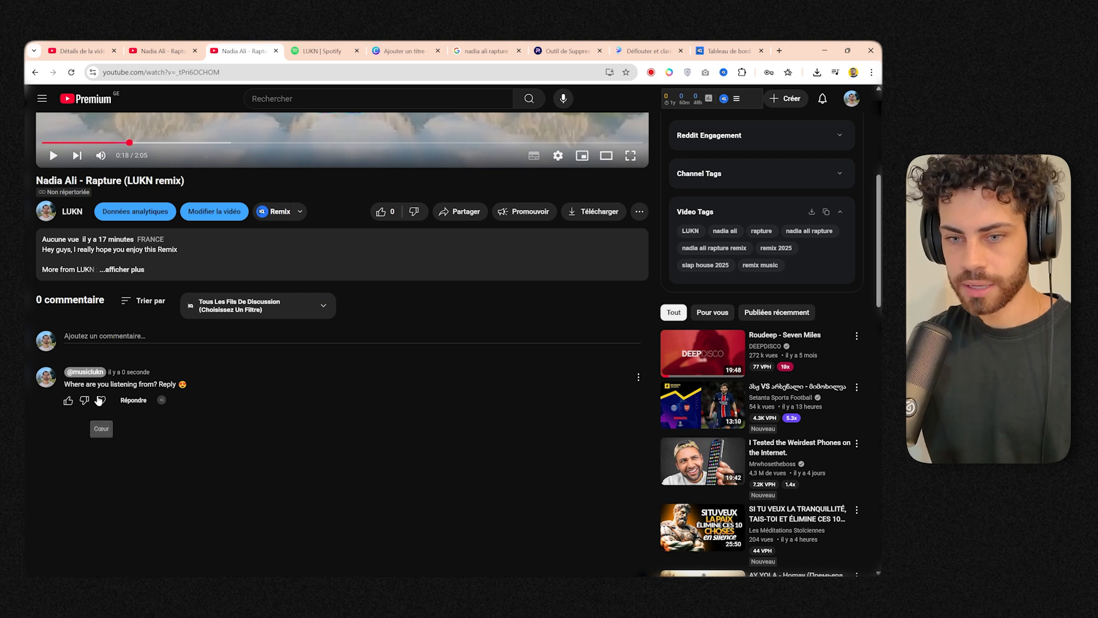
Try to pin the newly posted comment on the video.
{"action": "left_click", "coordinate": [639, 377]}
{"action": "left_click", "coordinate": [654, 402]}
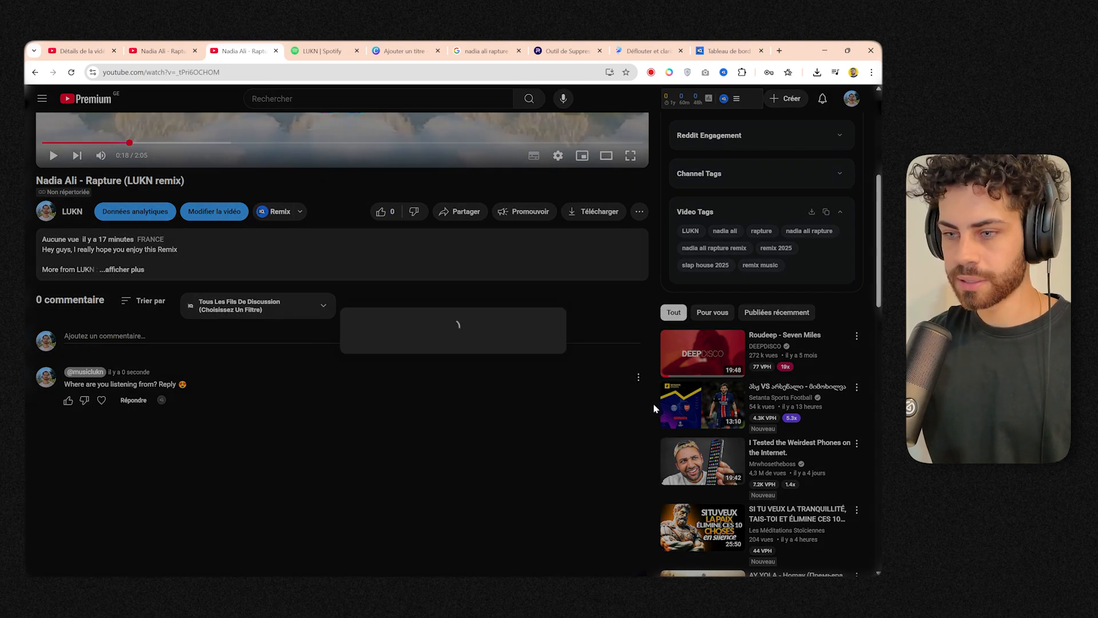
{"action": "left_click", "coordinate": [544, 500]}
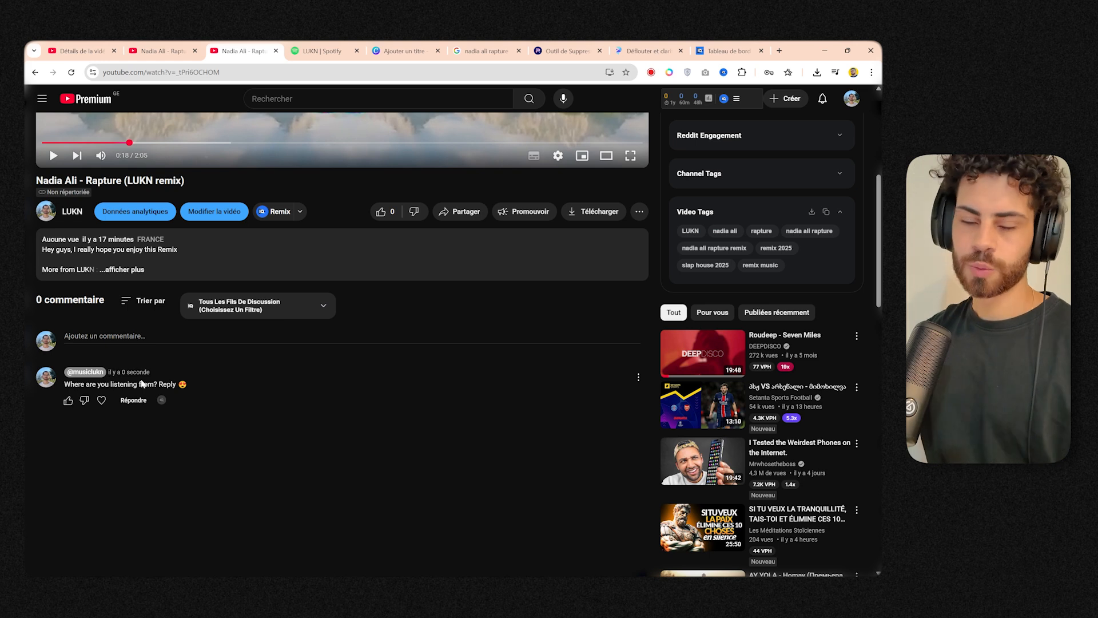
Examine the video's tags and the breakdown of its vidIQ SEO score on the watch page.
{"action": "scroll", "coordinate": [150, 391], "scroll_direction": "up", "scroll_amount": 3}
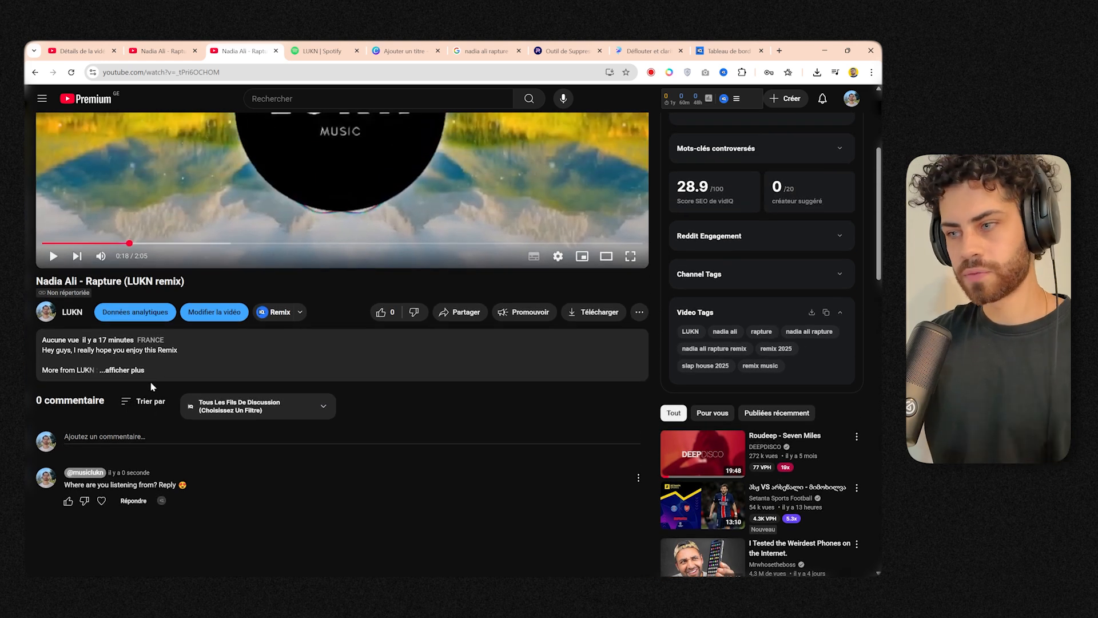
{"action": "scroll", "coordinate": [150, 388], "scroll_direction": "down", "scroll_amount": 3}
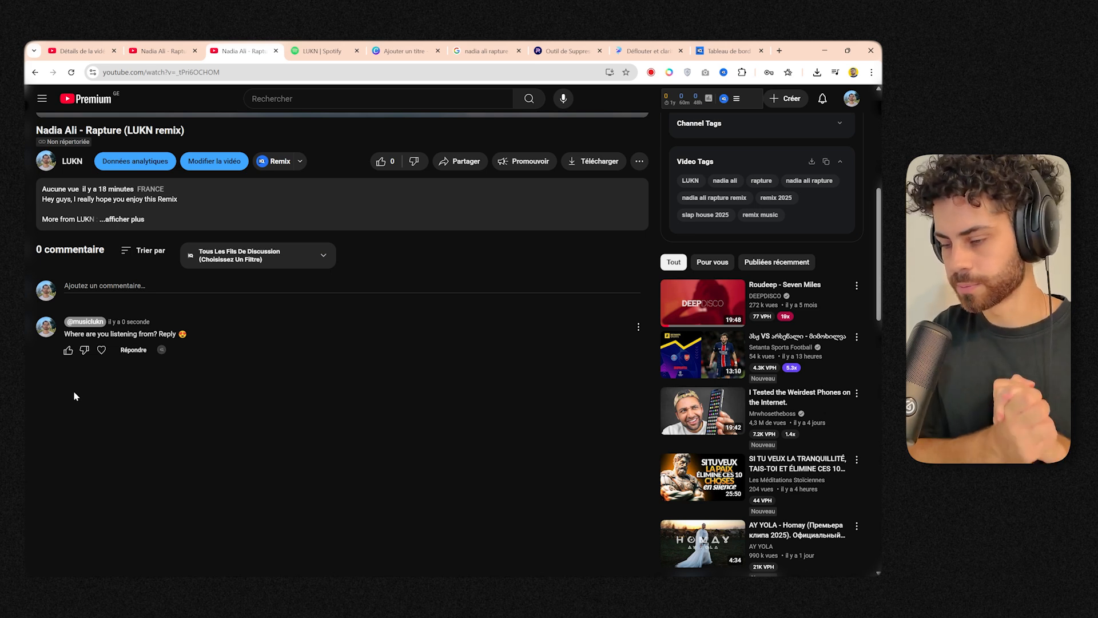
{"action": "scroll", "coordinate": [75, 396], "scroll_direction": "up", "scroll_amount": 6}
{"action": "mouse_move", "coordinate": [738, 366]}
{"action": "scroll", "coordinate": [787, 429], "scroll_direction": "down", "scroll_amount": 3}
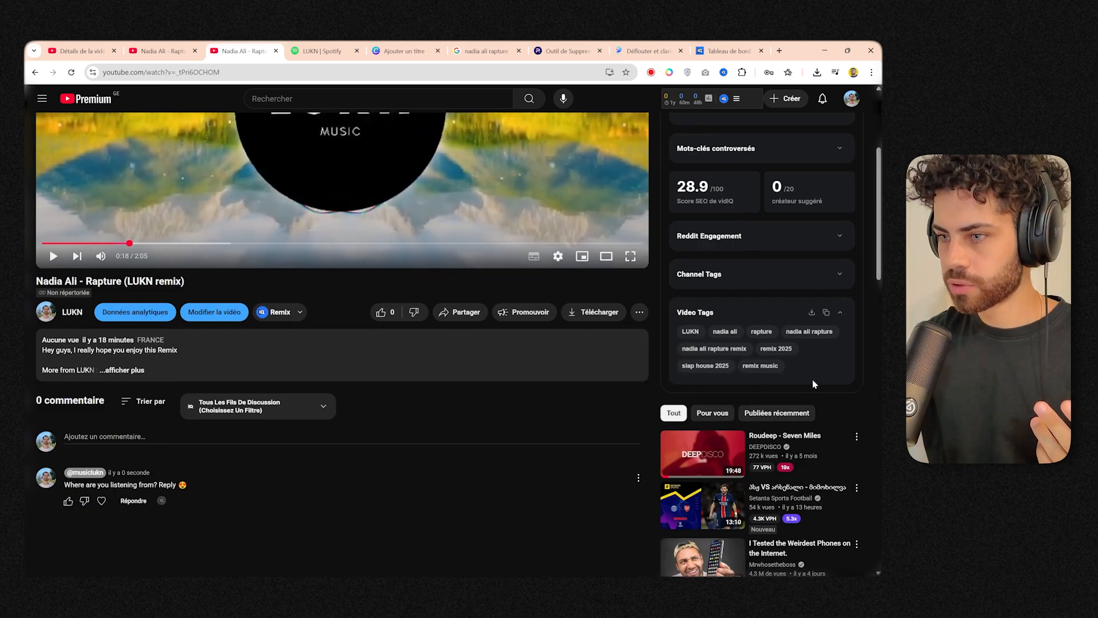
{"action": "scroll", "coordinate": [796, 372], "scroll_direction": "up", "scroll_amount": 3}
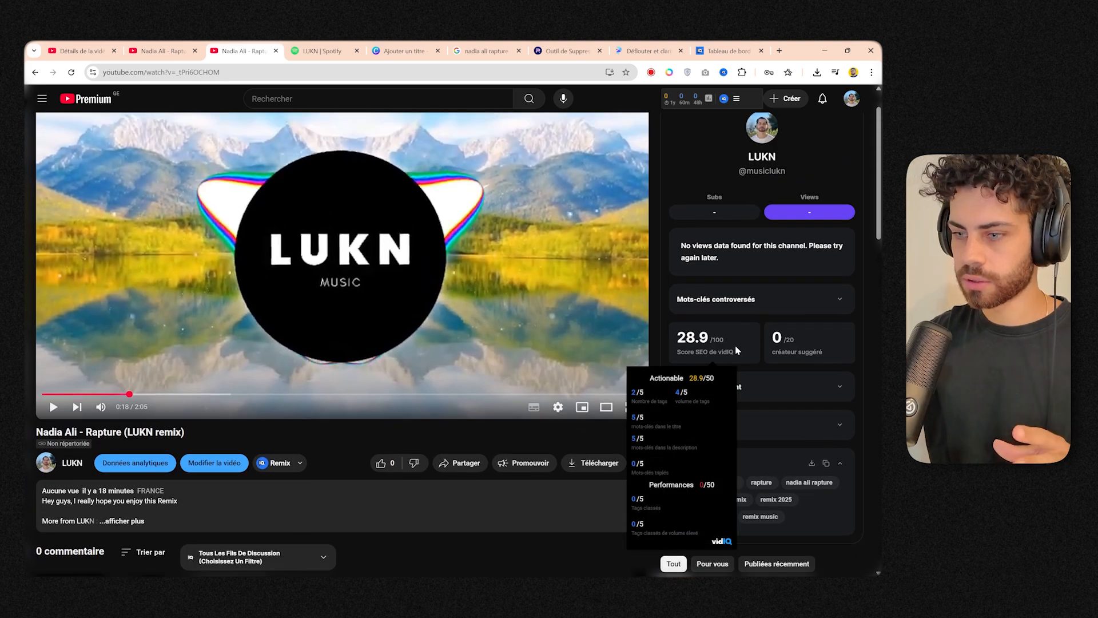
{"action": "scroll", "coordinate": [736, 345], "scroll_direction": "up", "scroll_amount": 1}
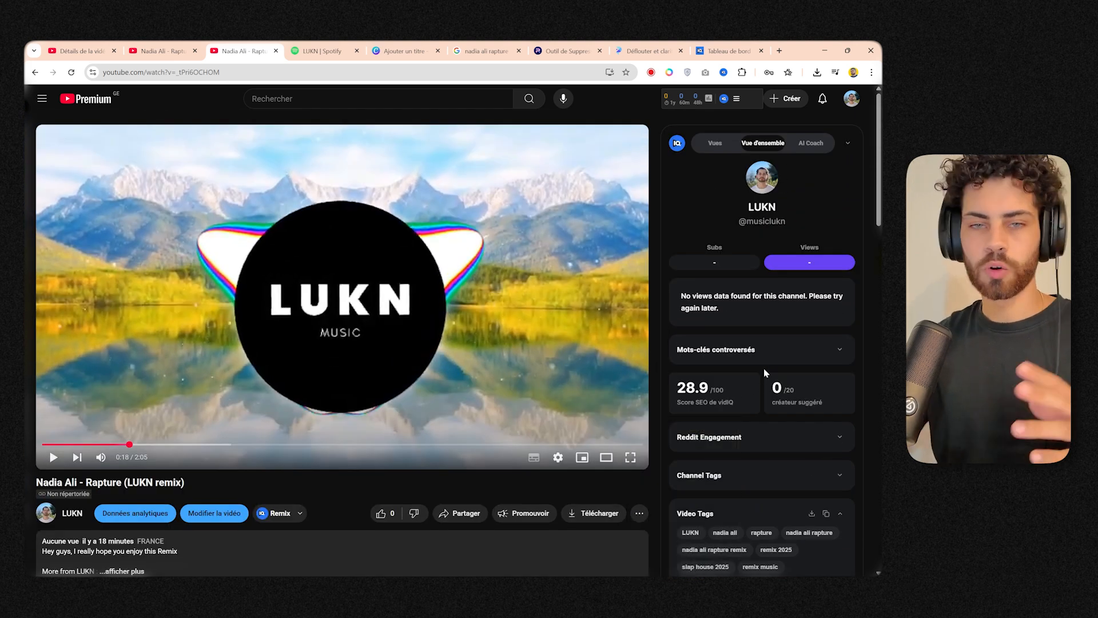
{"action": "scroll", "coordinate": [716, 274], "scroll_direction": "down", "scroll_amount": 2}
{"action": "mouse_move", "coordinate": [715, 274]}
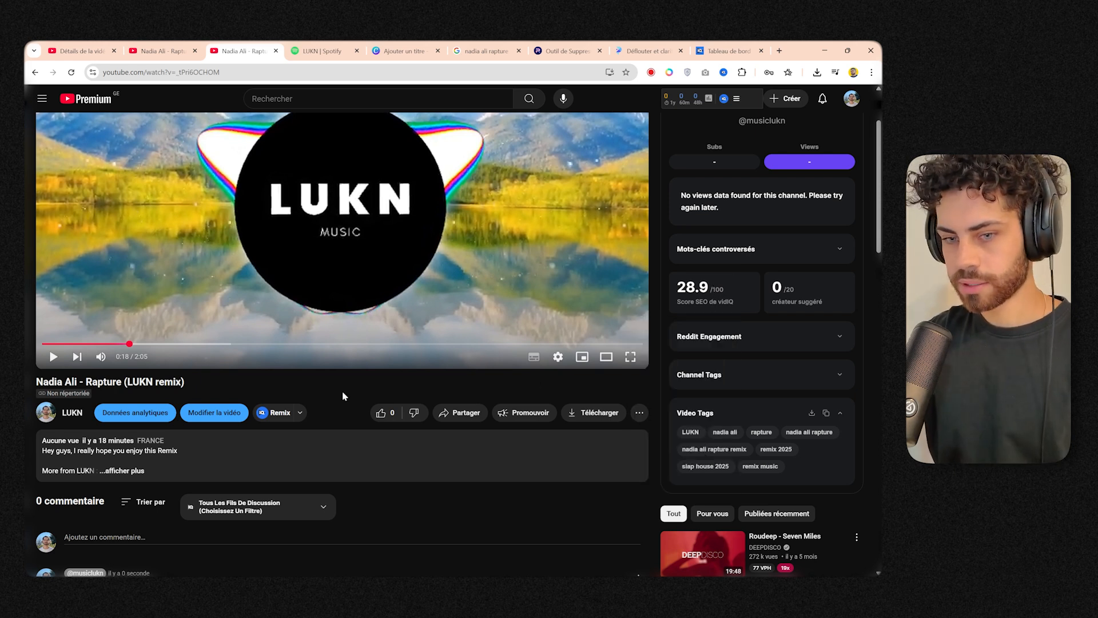
Expand the description and check how the title, description, hashtags and tags appear on the watch page.
{"action": "left_click", "coordinate": [122, 470]}
{"action": "scroll", "coordinate": [61, 478], "scroll_direction": "down", "scroll_amount": 1}
{"action": "scroll", "coordinate": [815, 426], "scroll_direction": "up", "scroll_amount": 3}
{"action": "mouse_move", "coordinate": [704, 399]}
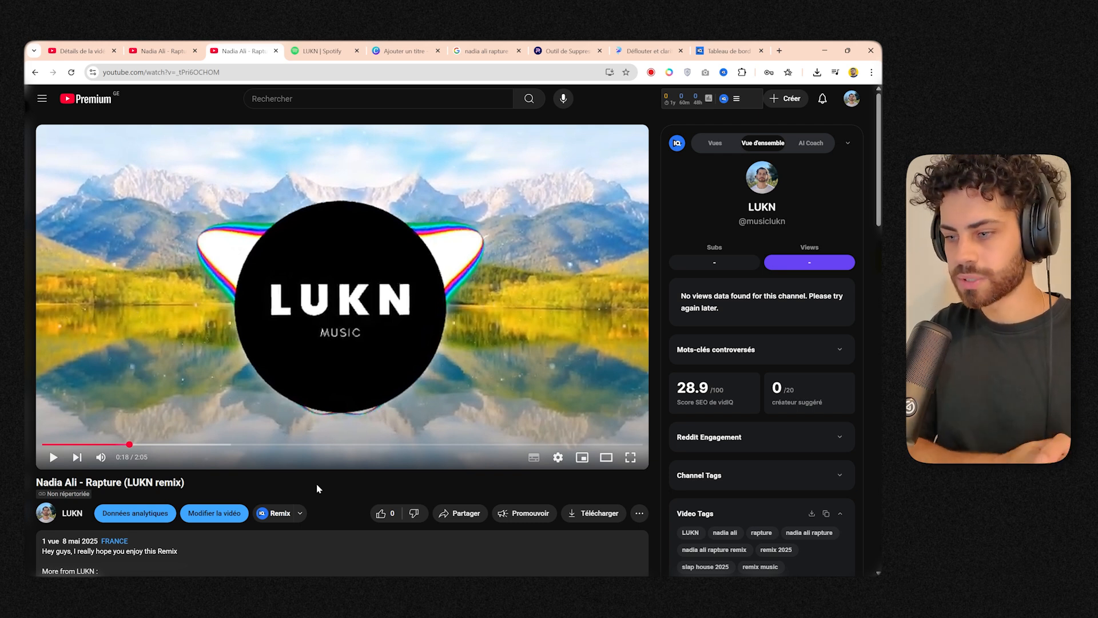
{"action": "scroll", "coordinate": [318, 488], "scroll_direction": "down", "scroll_amount": 2}
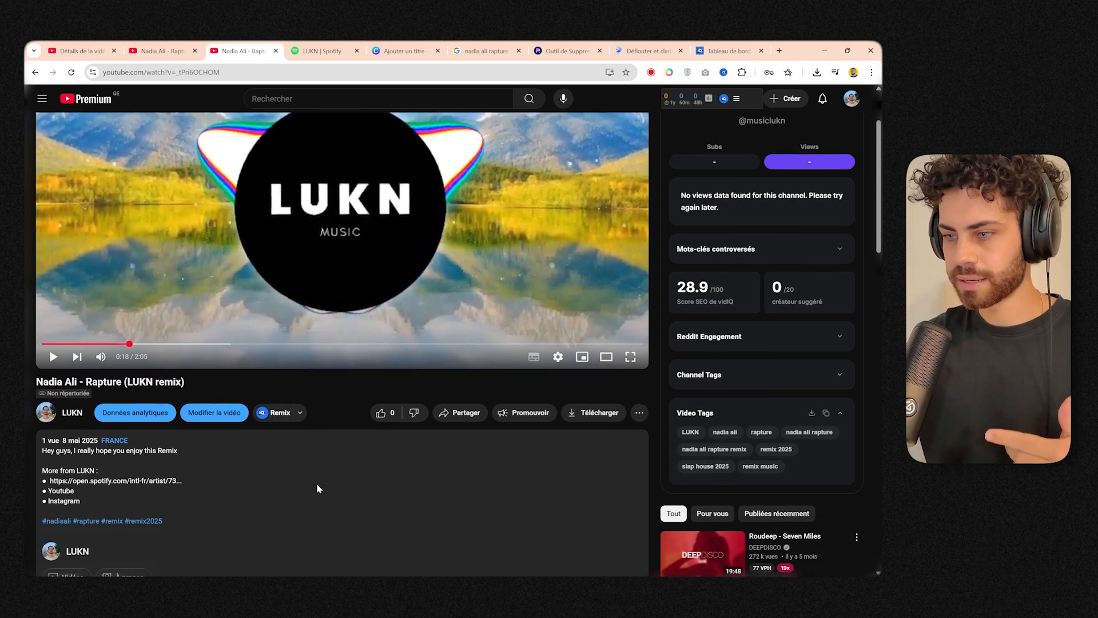
{"action": "mouse_move", "coordinate": [730, 302]}
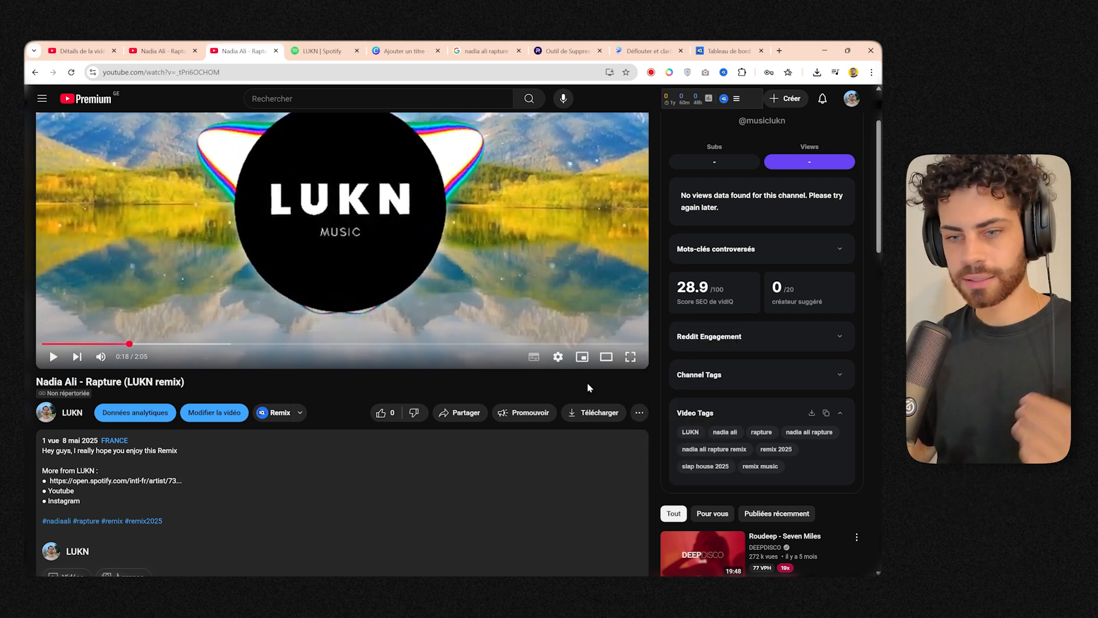
{"action": "left_click_drag", "start_coordinate": [28, 381], "coordinate": [123, 379]}
{"action": "left_click", "coordinate": [216, 386]}
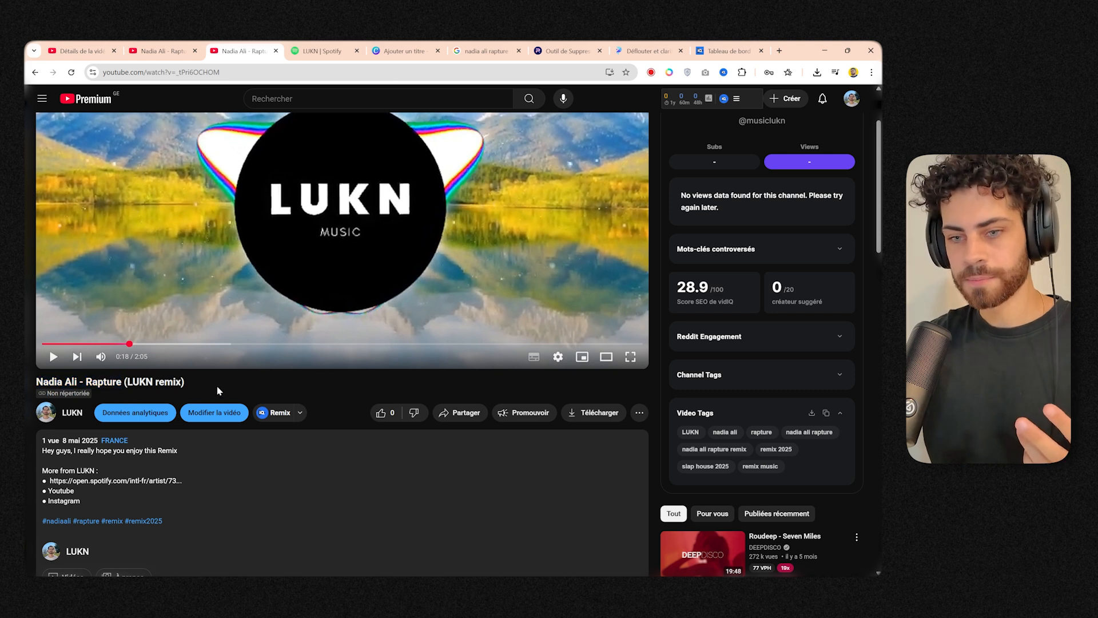
{"action": "scroll", "coordinate": [217, 386], "scroll_direction": "up", "scroll_amount": 2}
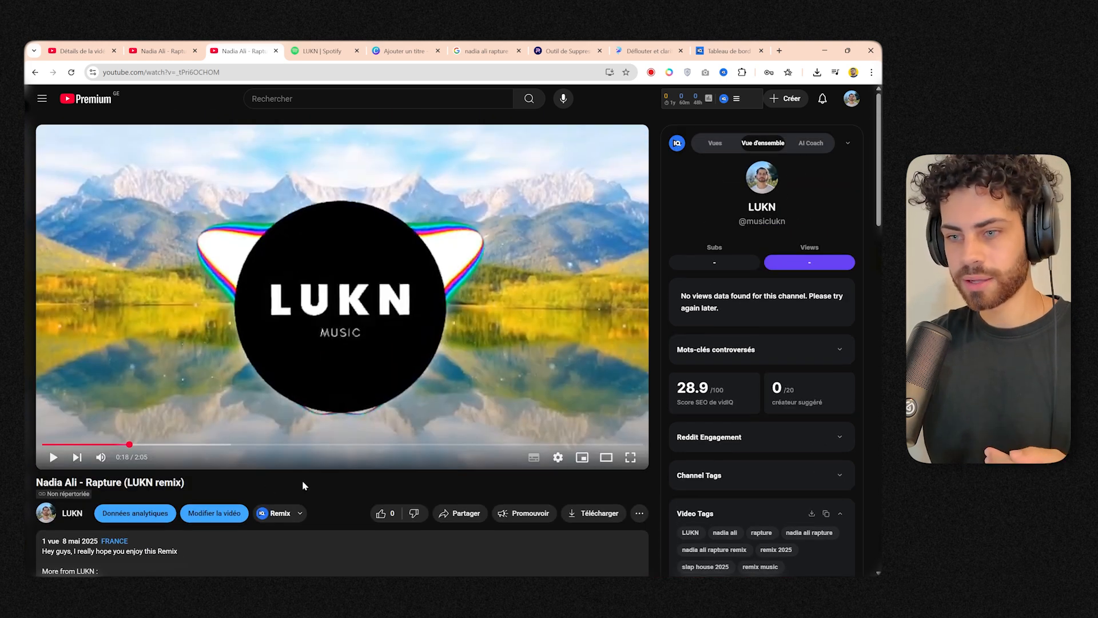